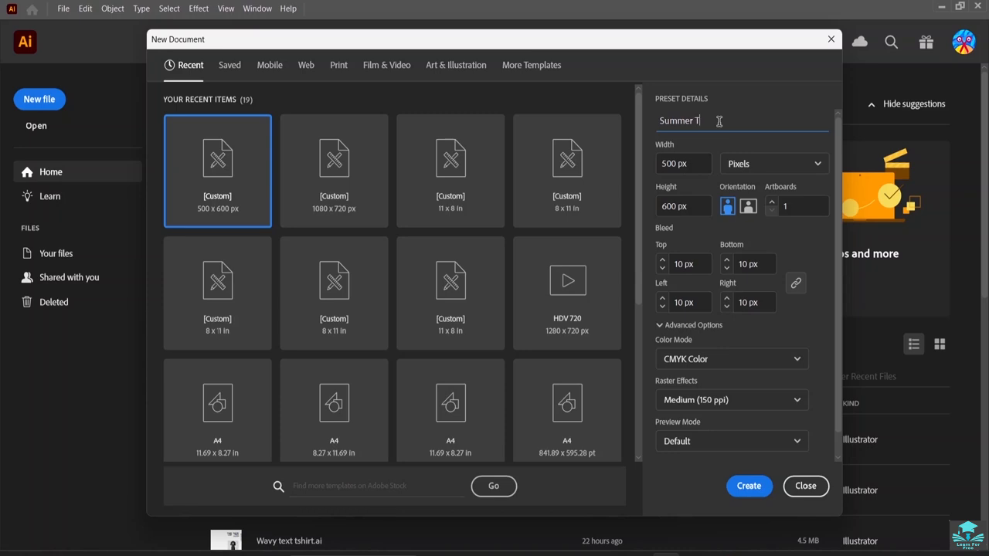
Create a 500 x 600 px document named Summer T-Shirt Design and show its properties.
text(Shirt Design)
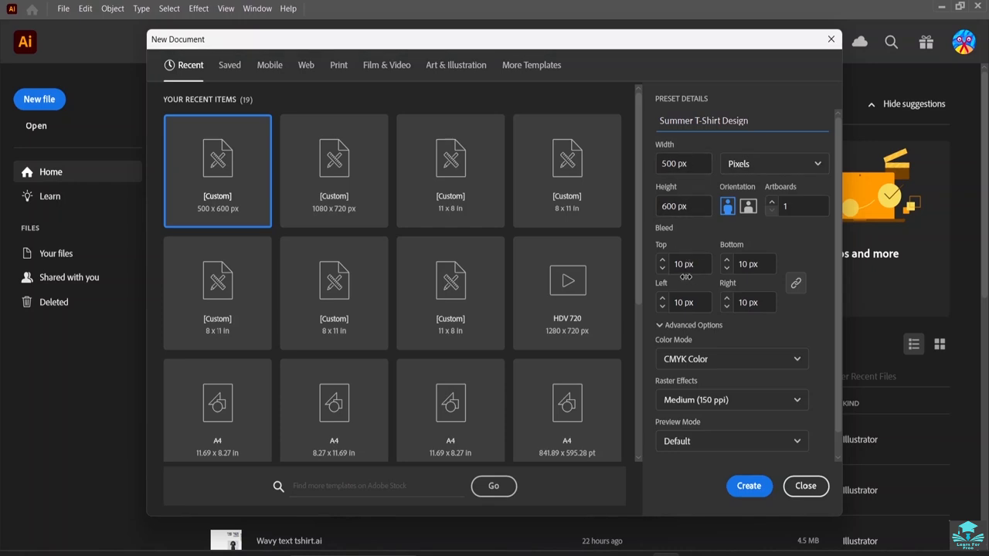
click(740, 489)
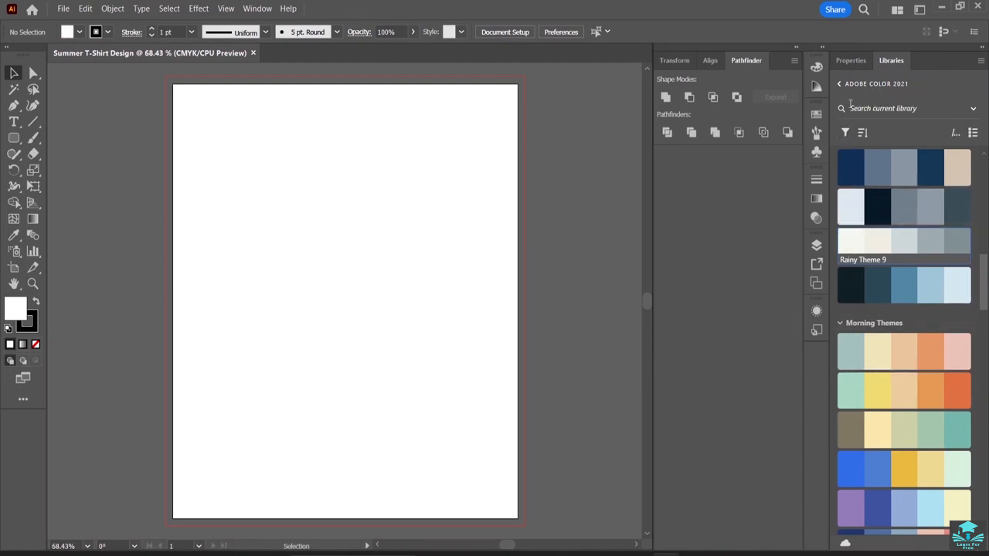
click(847, 60)
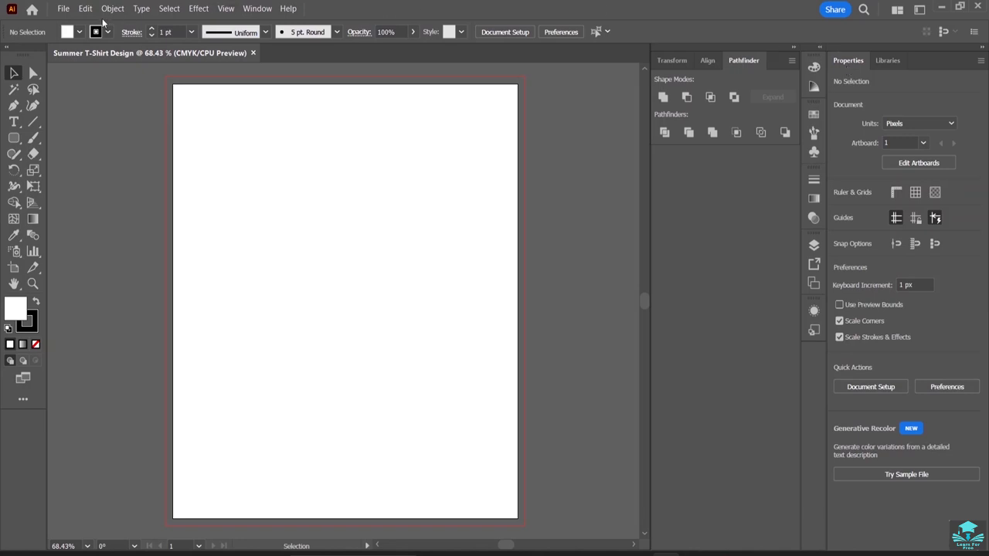
Place the JPG image 46 from the grunge-stroke-ink folder on the artboard at about 201 x 201 px.
click(63, 9)
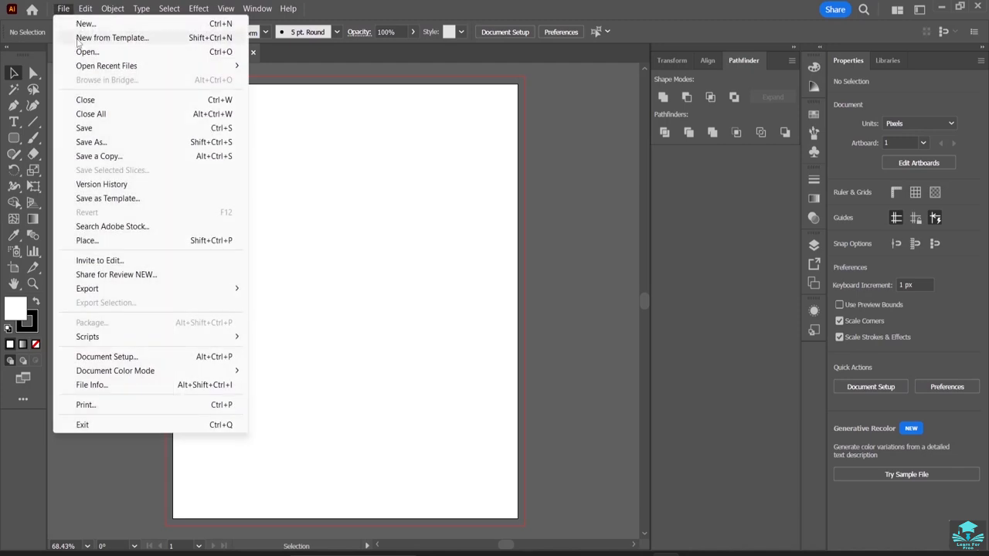
click(87, 241)
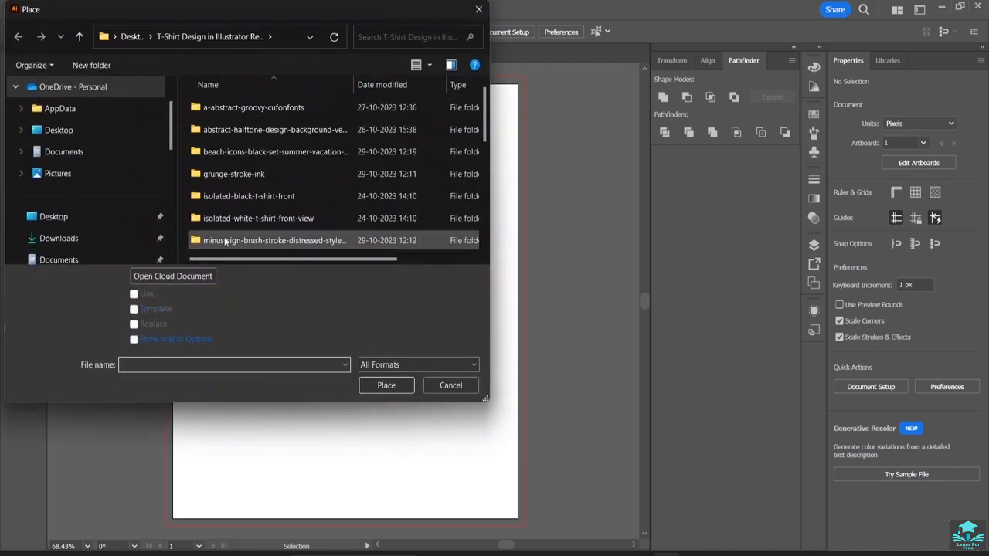
scroll(268, 150, down, 3)
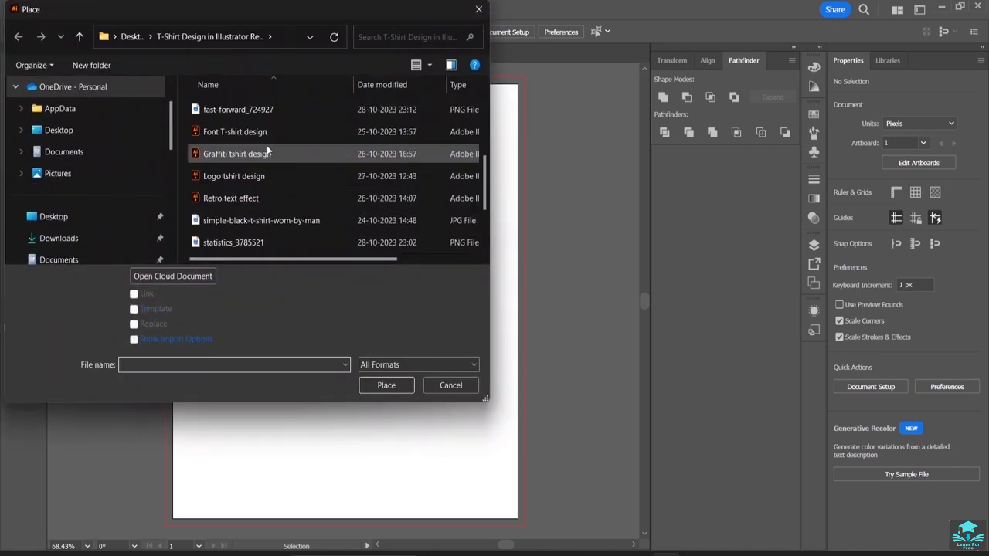
scroll(281, 173, up, 1)
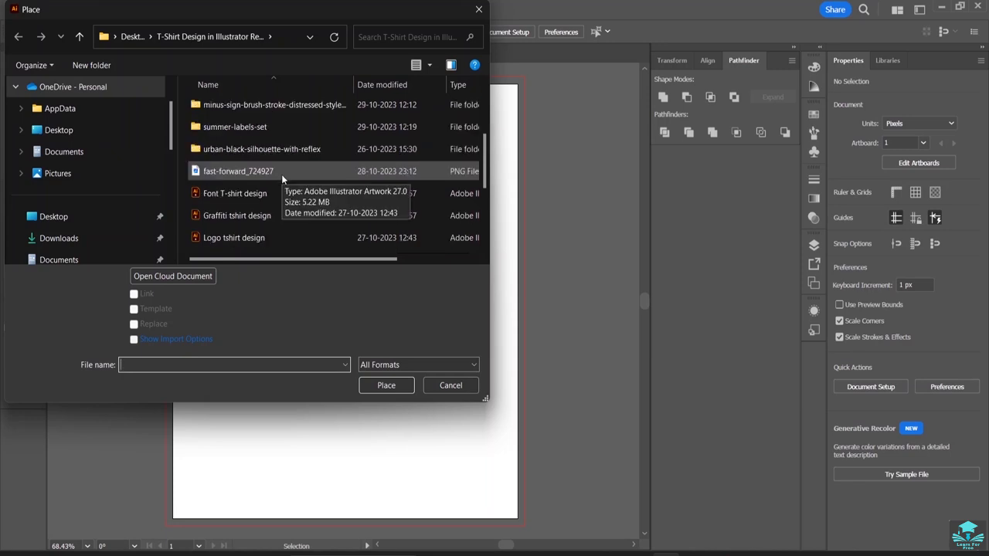
scroll(282, 173, up, 1)
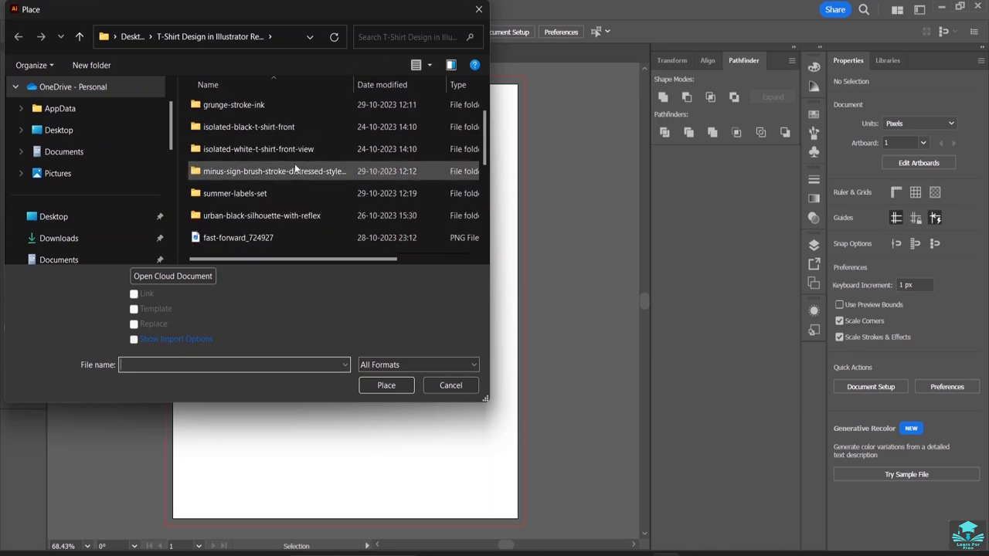
click(268, 107)
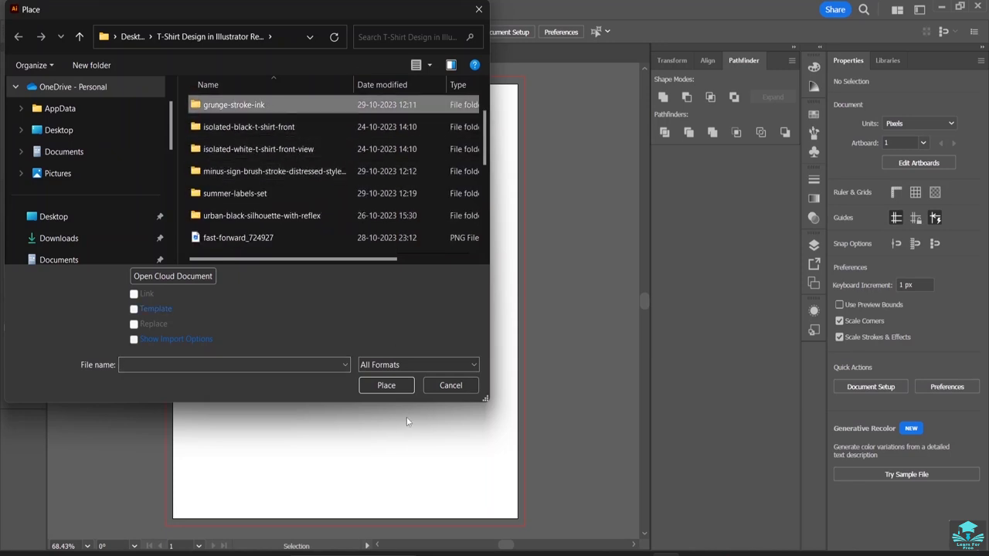
click(386, 390)
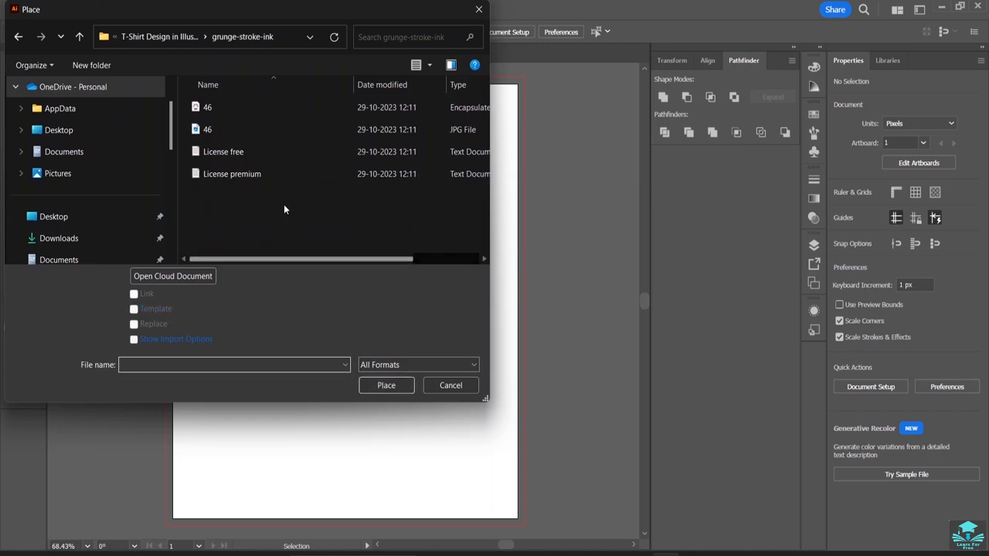
click(250, 131)
click(380, 386)
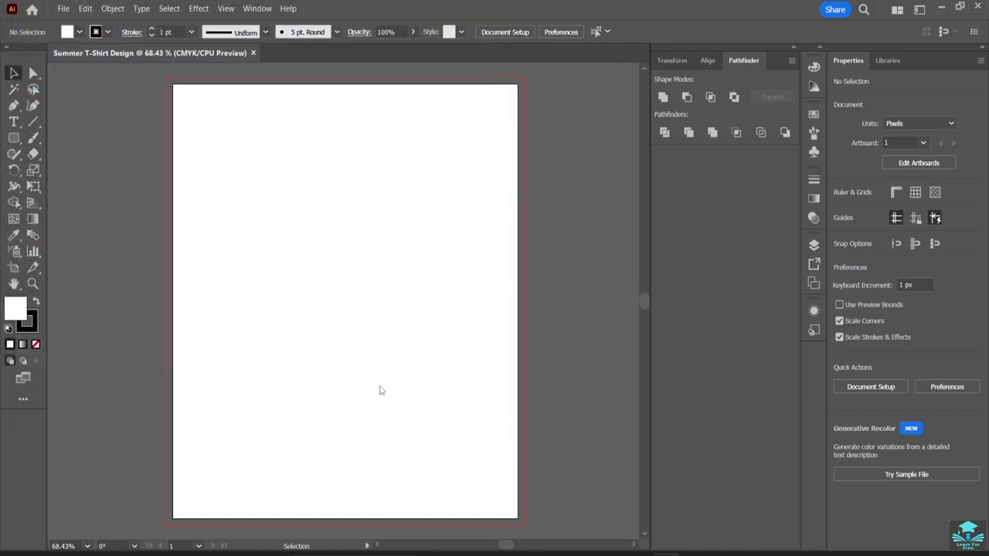
mouse_move(270, 204)
mouse_down()
mouse_move(437, 344)
mouse_move(405, 345)
mouse_up()
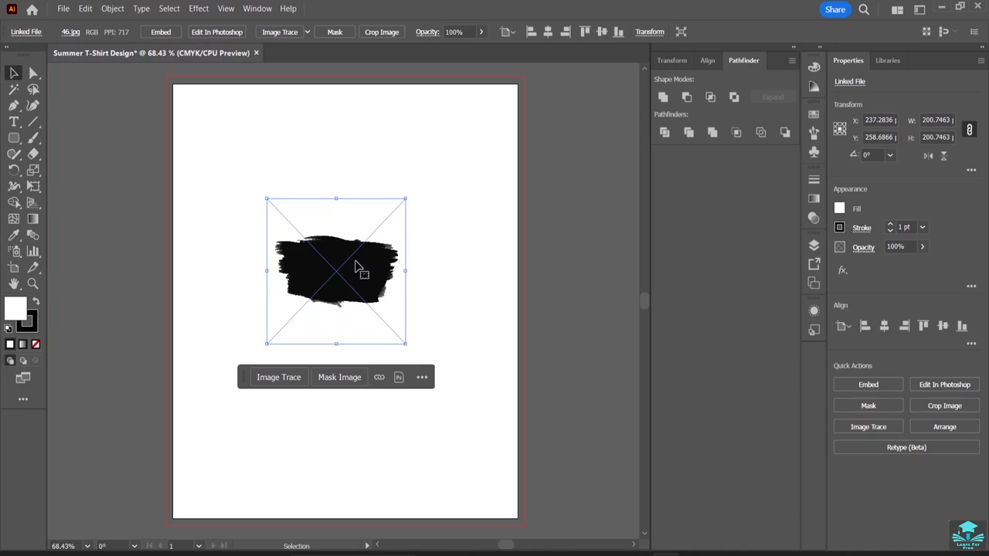
Mask the placed brush-stroke image and apply the drop shadow graphic style to its clipping path.
click(335, 32)
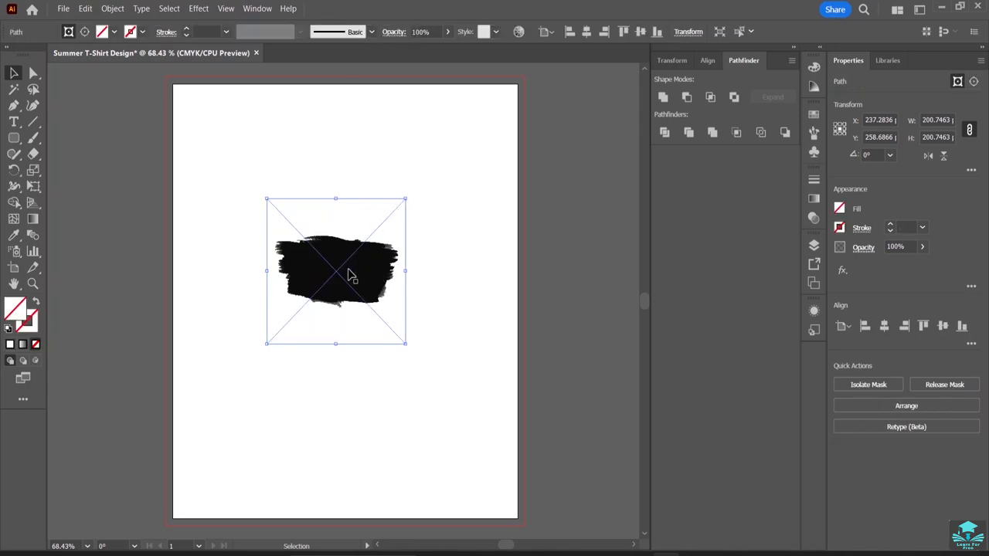
click(496, 33)
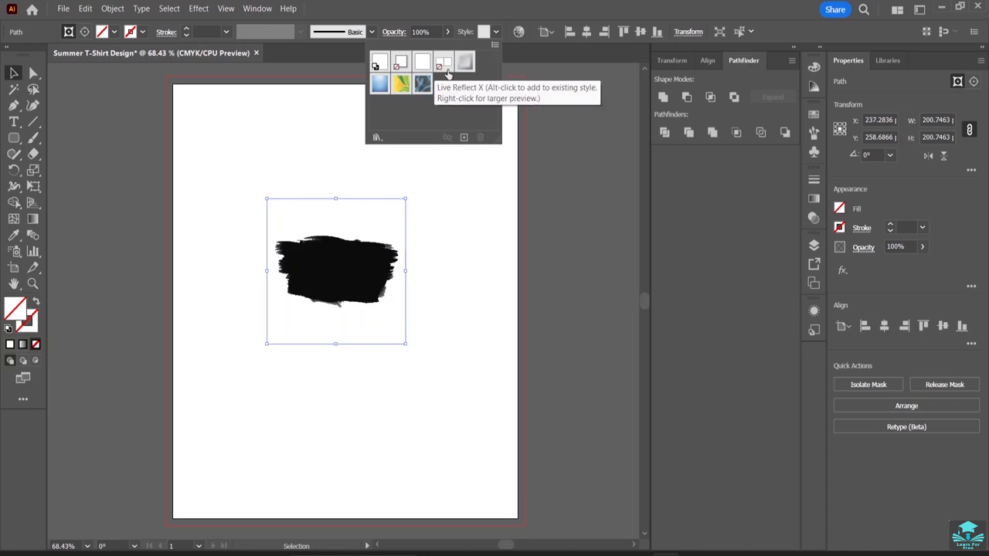
click(466, 64)
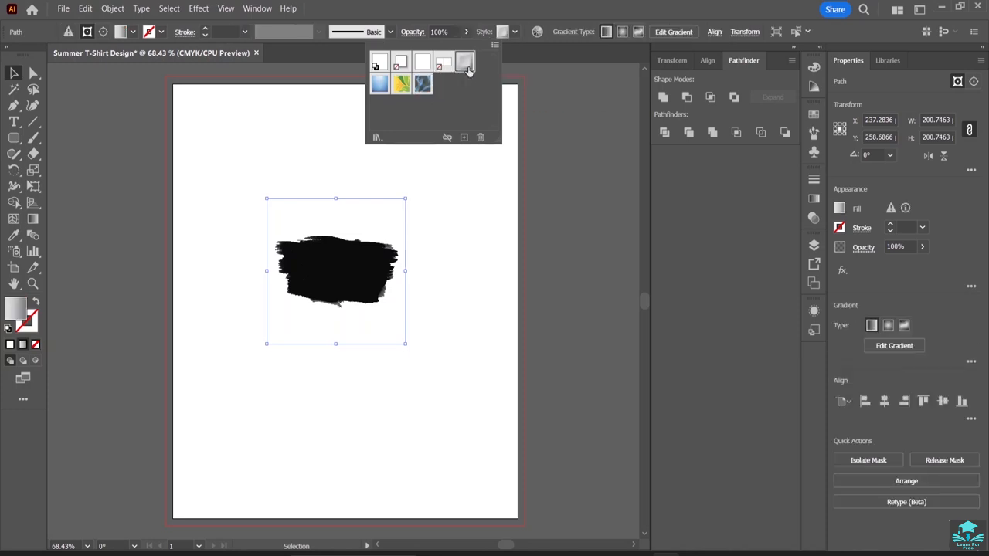
click(400, 62)
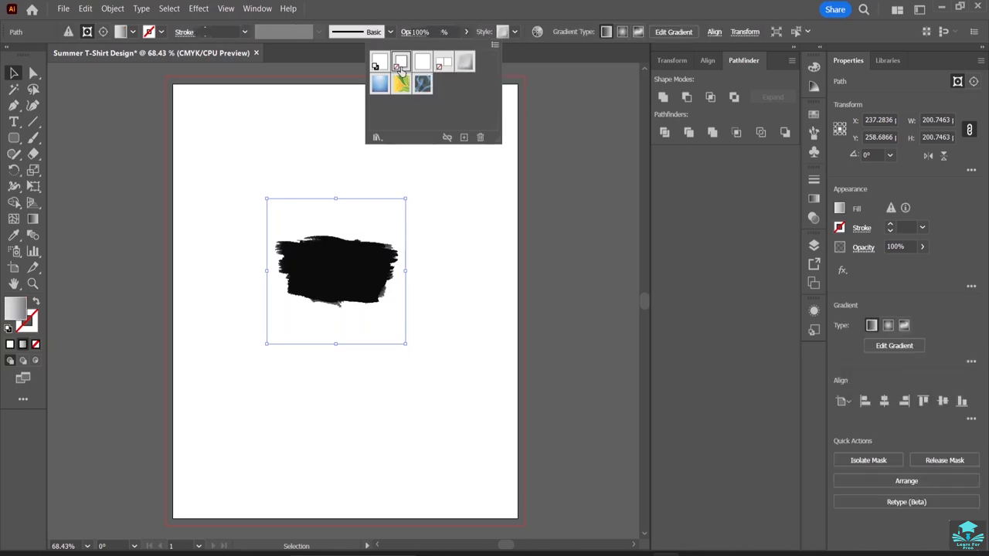
Isolate the clip group and select the linked brush-stroke image inside it.
click(347, 282)
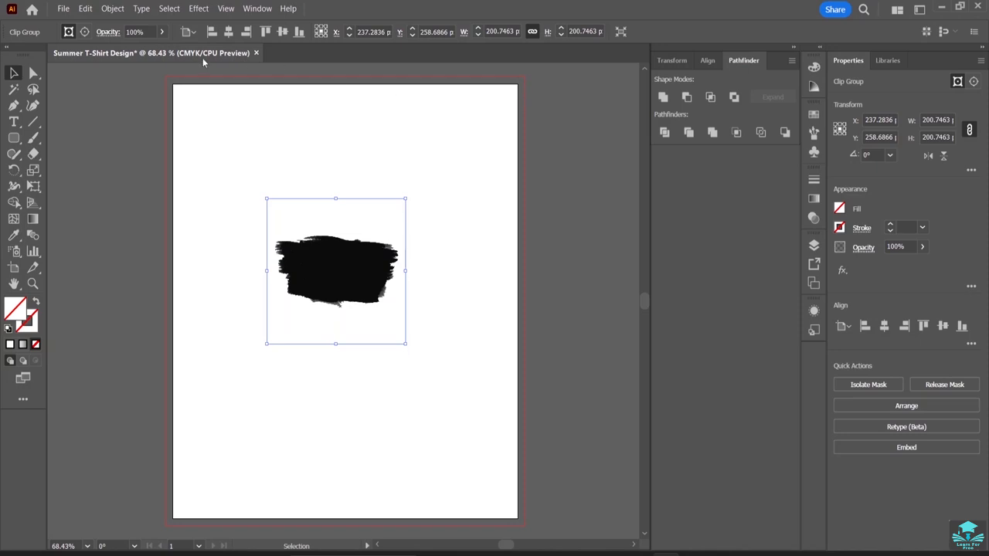
click(190, 32)
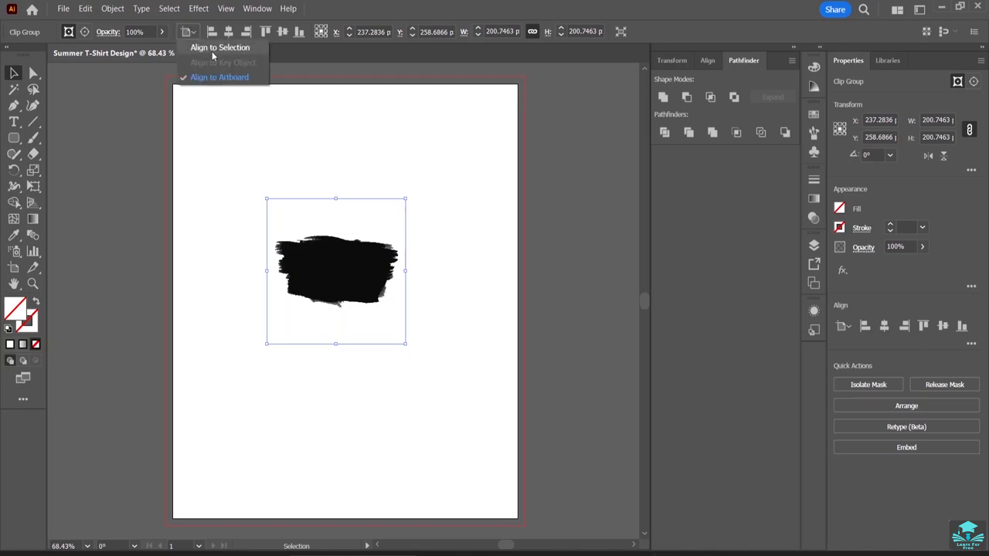
click(193, 129)
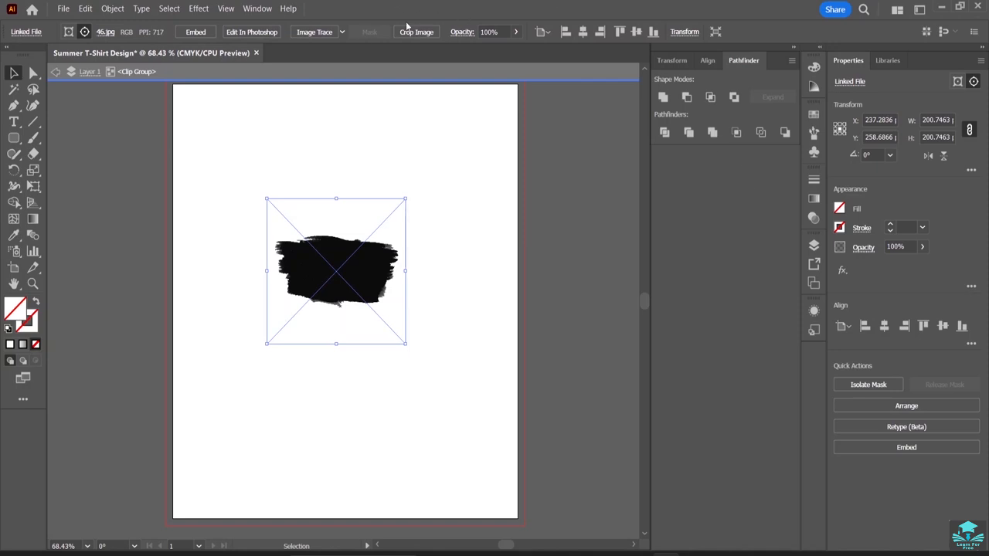
Trace the selected brush-stroke image with the Sketched Art preset of Image Trace, accepting the slow tracing of the large image.
click(339, 34)
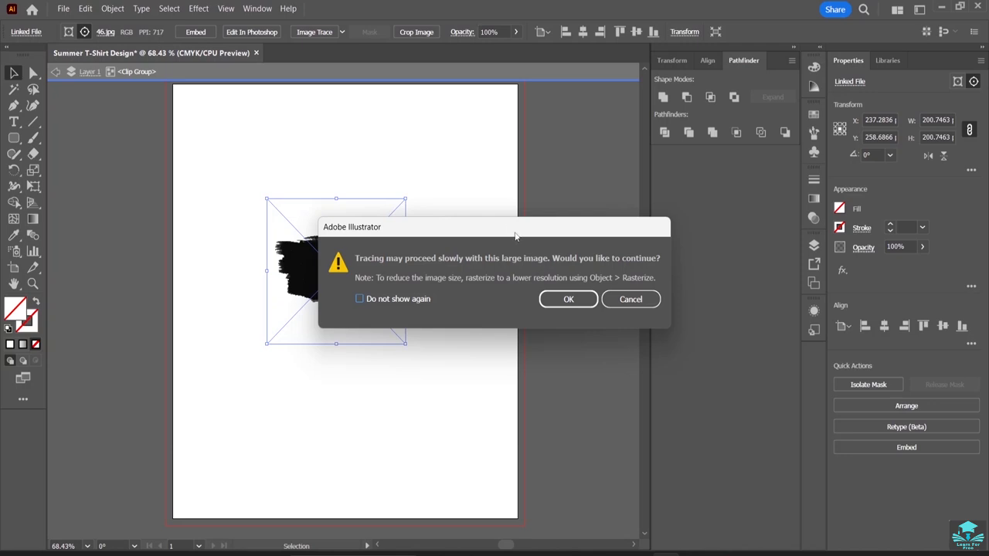
click(634, 303)
click(258, 8)
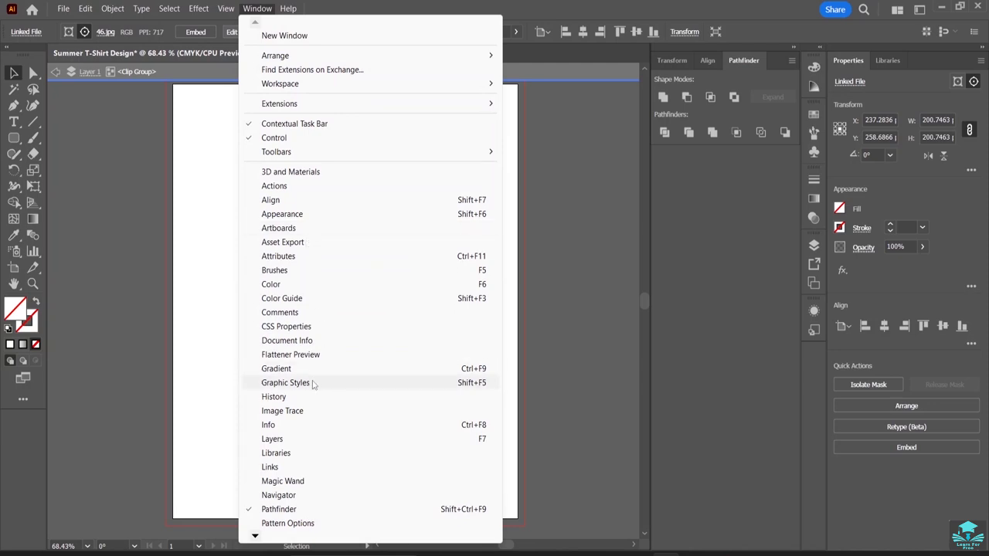
click(307, 412)
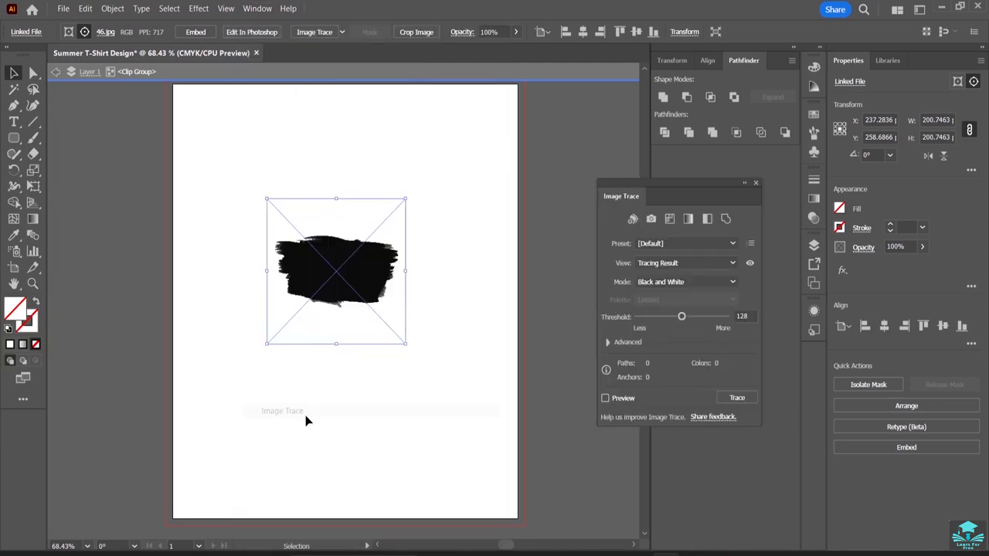
click(720, 247)
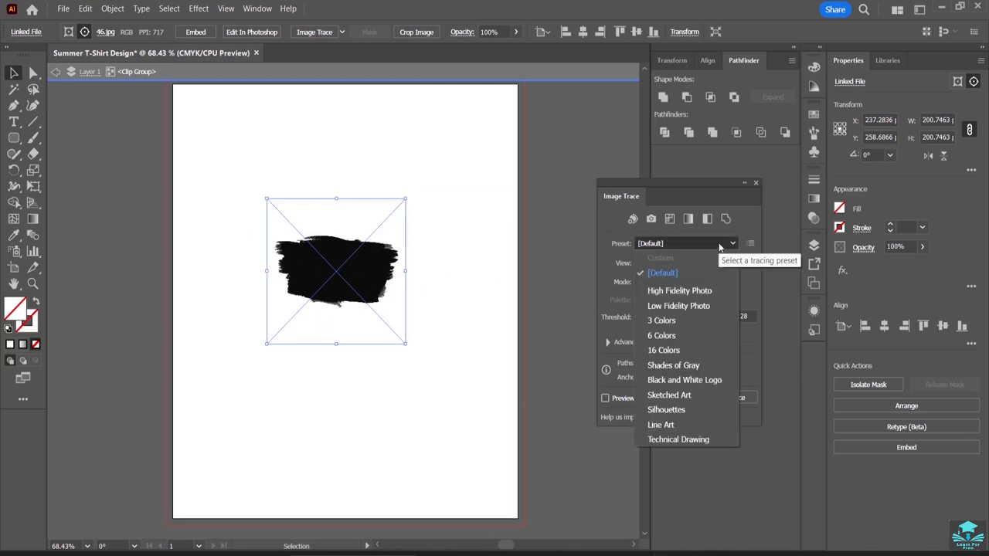
click(682, 398)
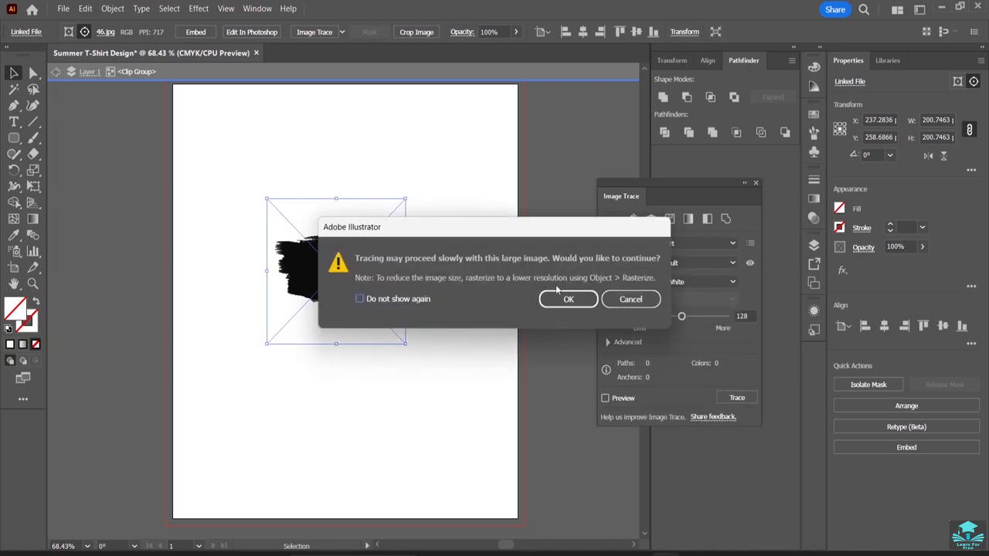
click(572, 300)
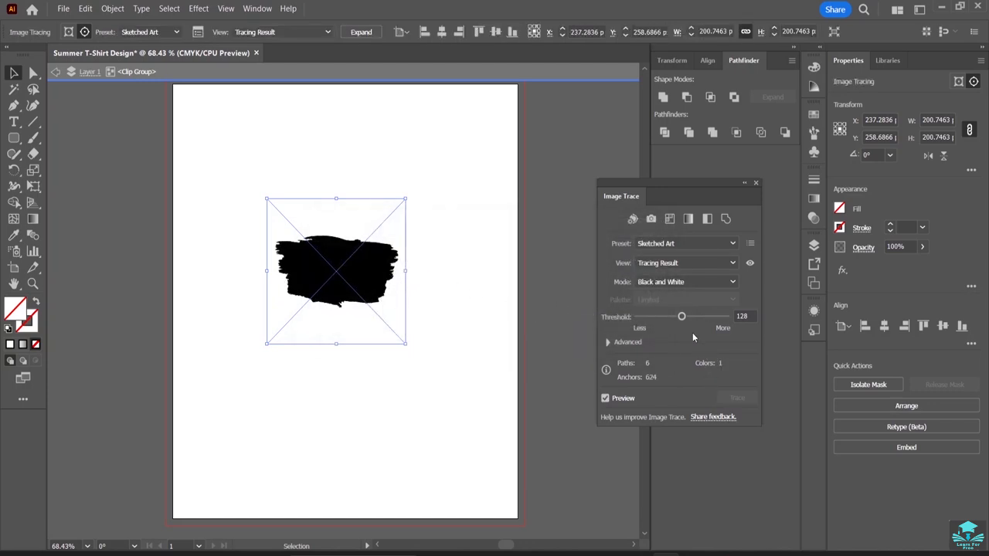
Try a slightly higher threshold on the image tracing, and restore the Sketched Art preset.
mouse_move(680, 319)
mouse_down()
mouse_move(695, 323)
mouse_move(681, 322)
mouse_up()
click(730, 244)
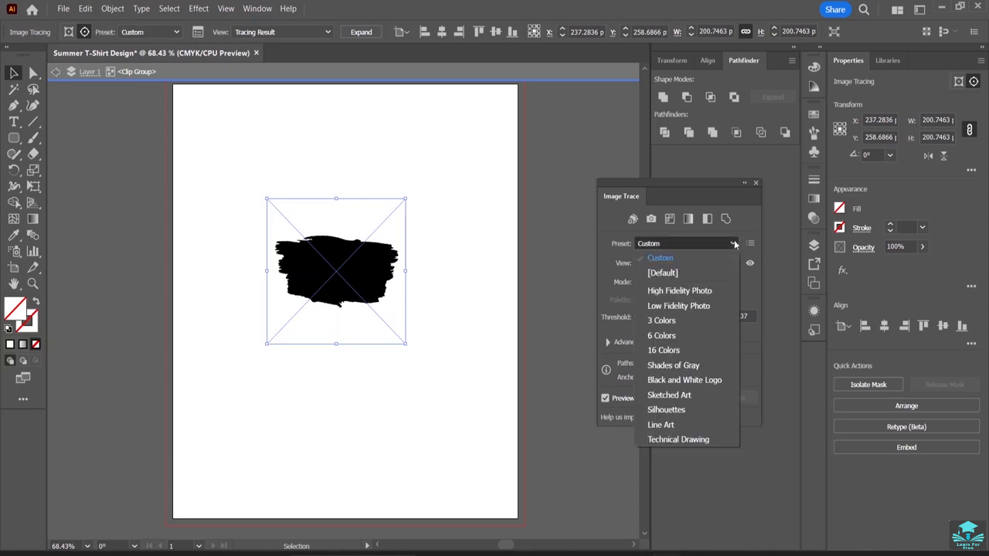
click(670, 395)
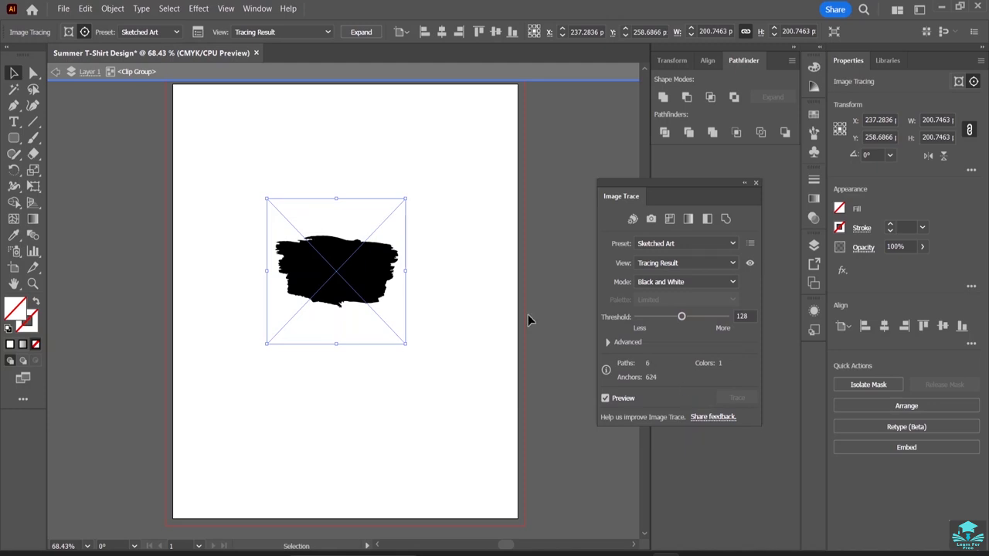
Widen the traced brush stroke to about 265 px and center it within the clipping mask at about X 229, Y 250 px.
drag(407, 271, 452, 269)
drag(368, 270, 340, 267)
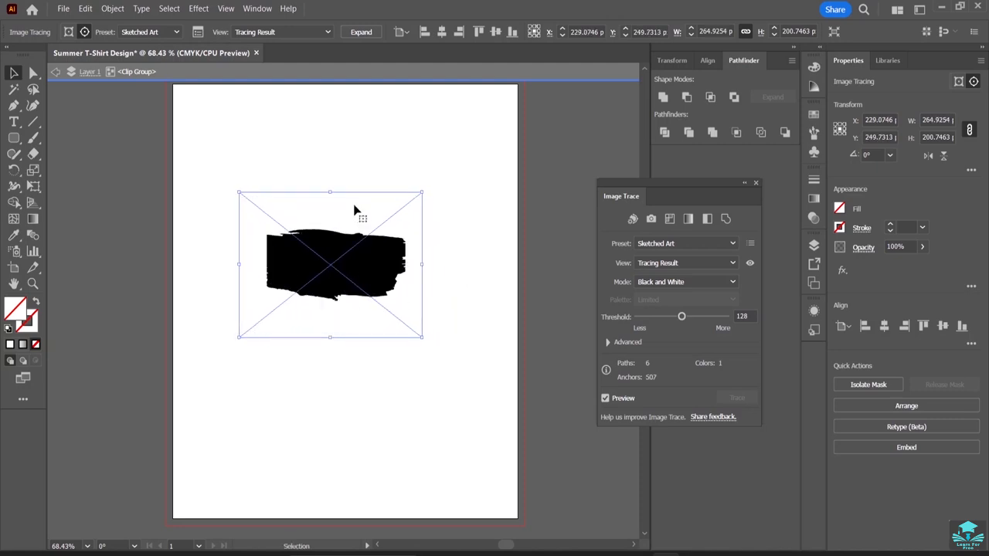
click(340, 133)
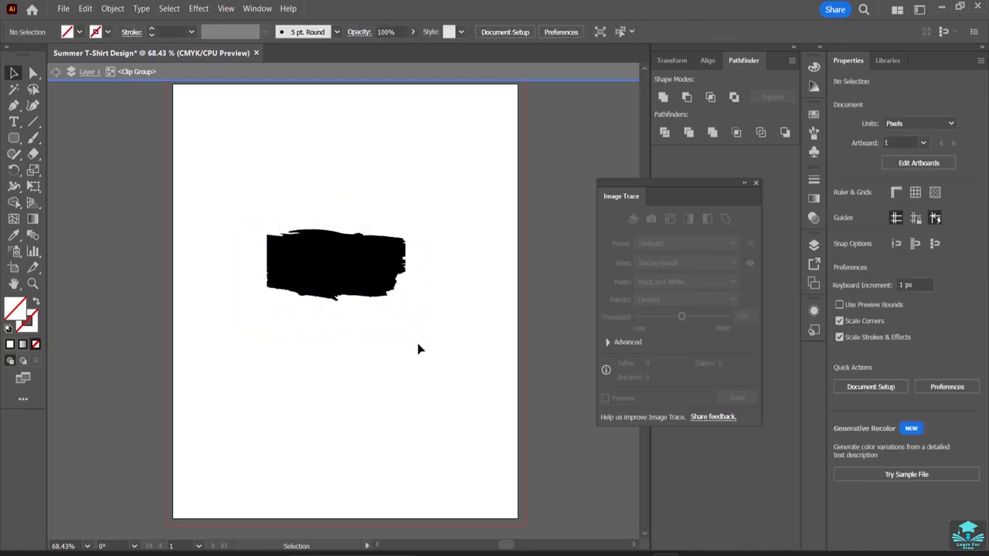
Rotate the traced brush stroke upright to about 269.5° and move it to the clipping mask's left edge, at about X 137, Y 232 px.
click(399, 317)
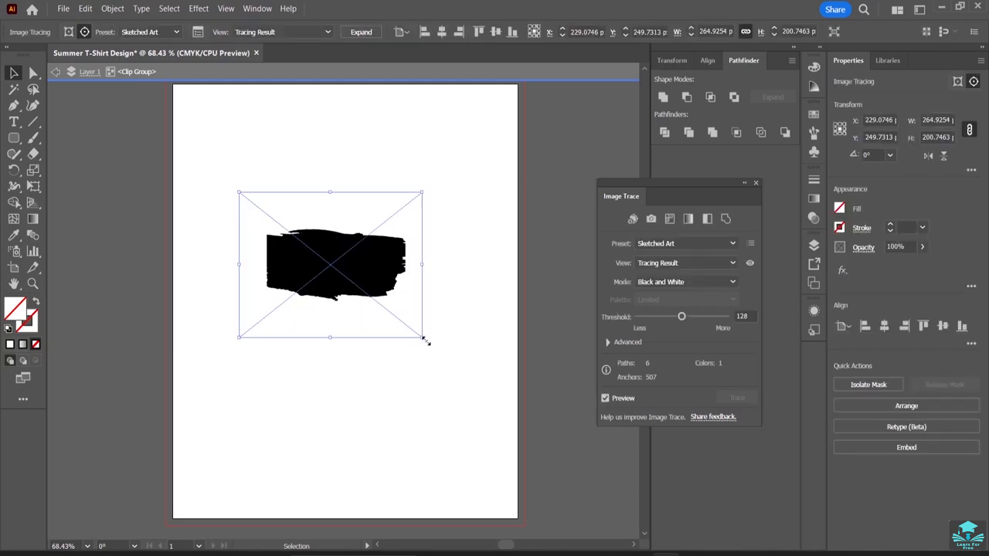
mouse_move(424, 343)
mouse_down()
mouse_move(325, 348)
mouse_move(283, 324)
mouse_up()
click(452, 272)
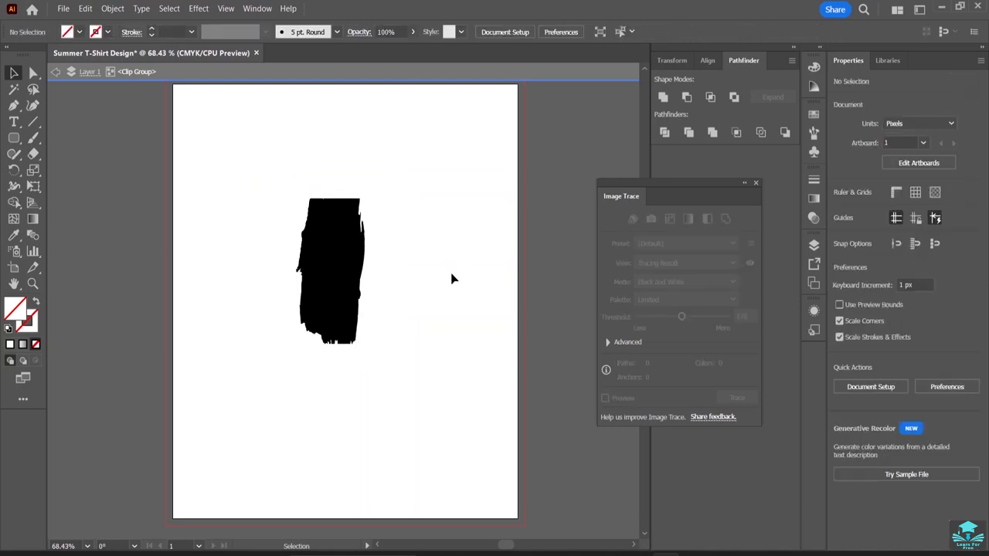
mouse_move(317, 266)
mouse_down()
mouse_move(274, 260)
mouse_move(263, 243)
mouse_move(276, 263)
mouse_up()
click(380, 234)
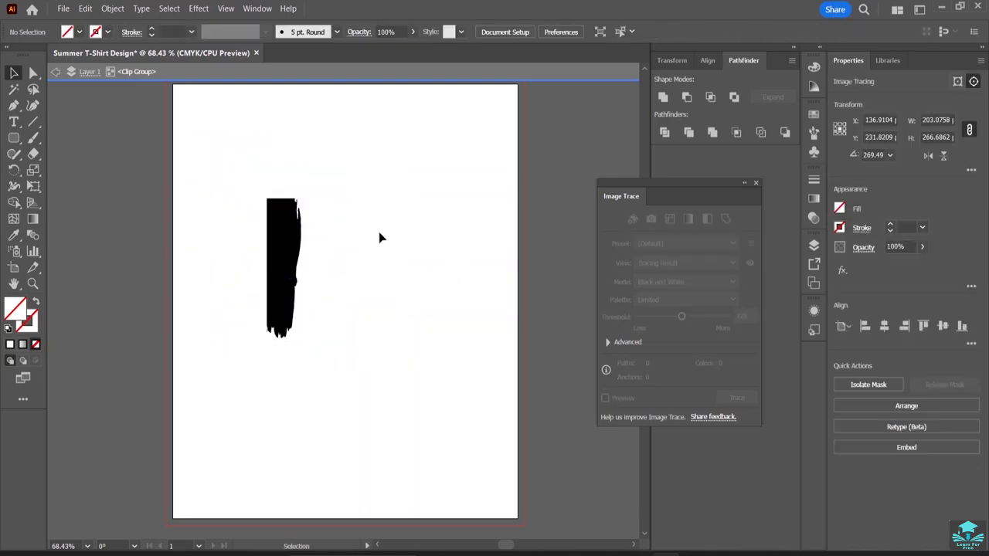
Duplicate the upright brush stroke and arrange the copies side by side across the clipping mask, one at about X 315, Y 246 px.
click(282, 265)
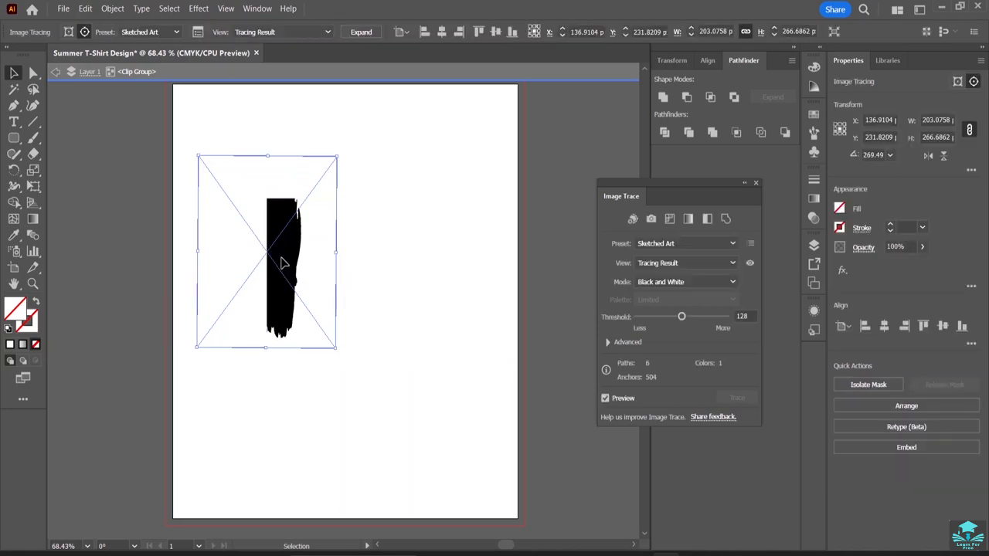
mouse_move(283, 265)
mouse_down()
mouse_move(441, 254)
mouse_move(347, 276)
mouse_move(248, 260)
mouse_up()
mouse_move(317, 258)
mouse_down()
mouse_move(443, 258)
mouse_move(386, 260)
mouse_up()
mouse_move(301, 279)
mouse_down()
mouse_move(365, 285)
mouse_move(309, 285)
mouse_move(291, 262)
mouse_move(375, 247)
mouse_move(278, 246)
mouse_move(265, 262)
mouse_move(220, 263)
mouse_up()
drag(333, 256, 314, 256)
click(394, 266)
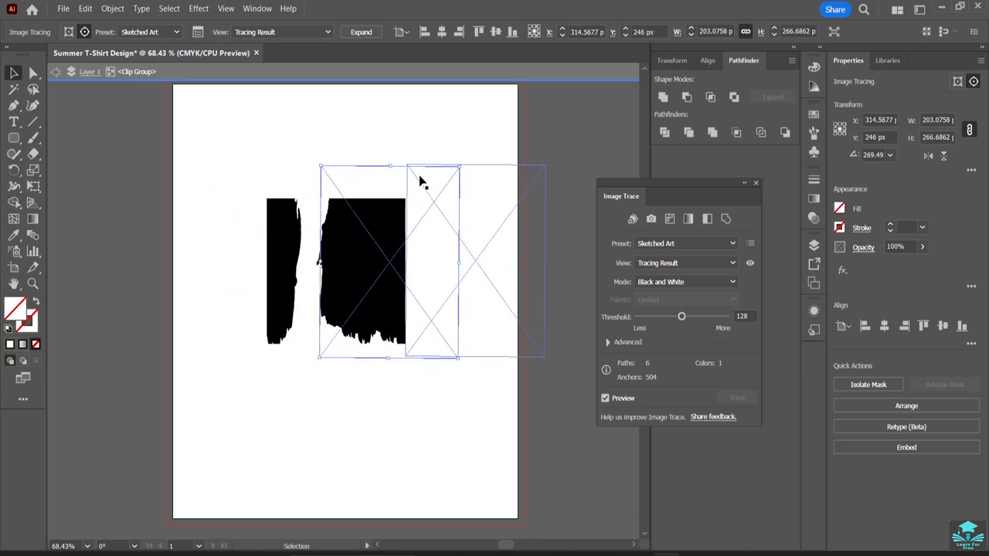
click(364, 135)
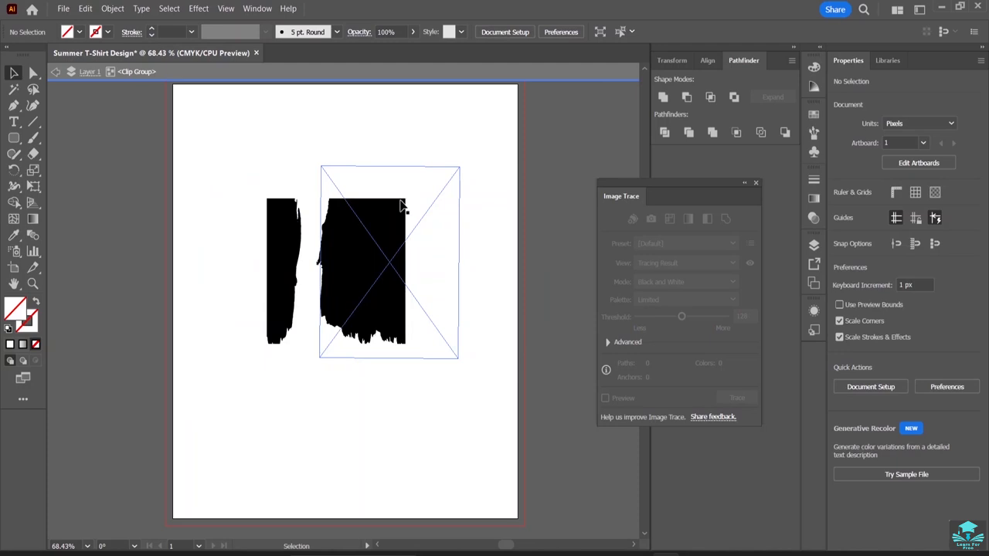
Undo the latest arrangement of the masked brush stroke copies and delete the whole clip group.
click(344, 286)
key(a)
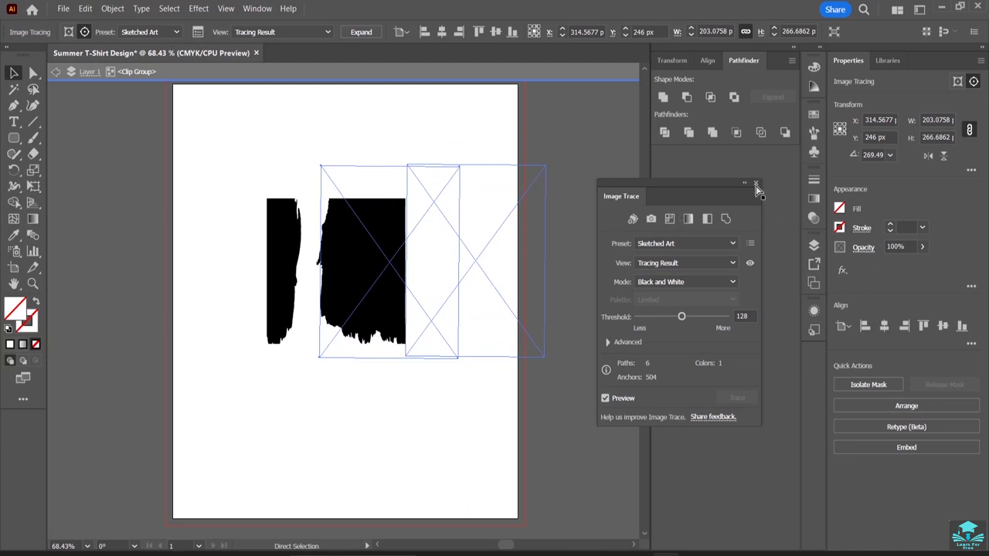
key(ctrl+z)
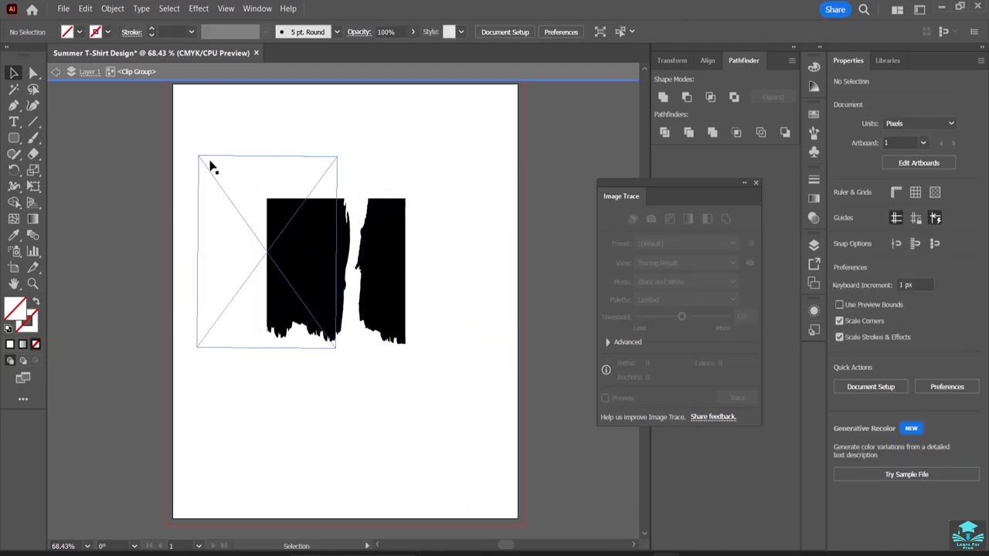
drag(196, 128, 452, 407)
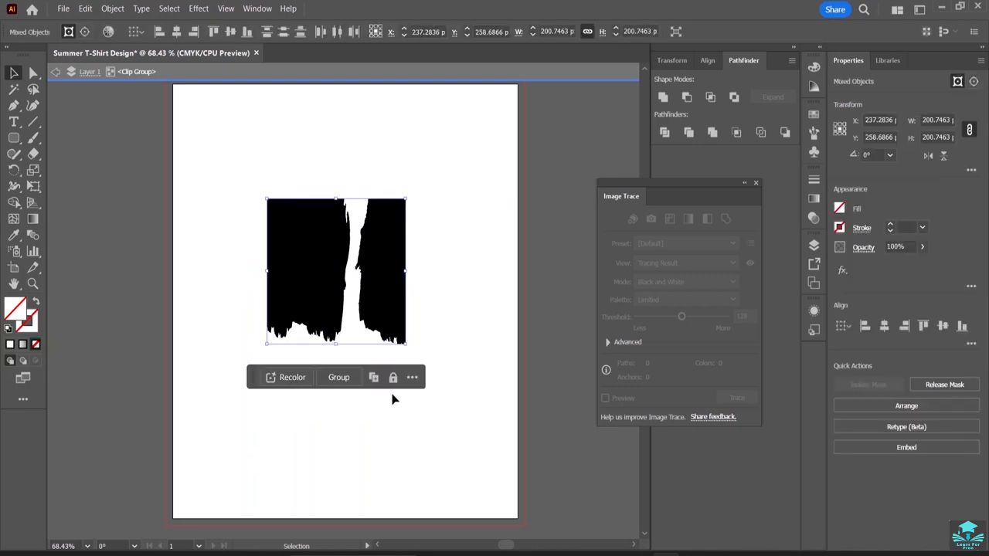
key(Delete)
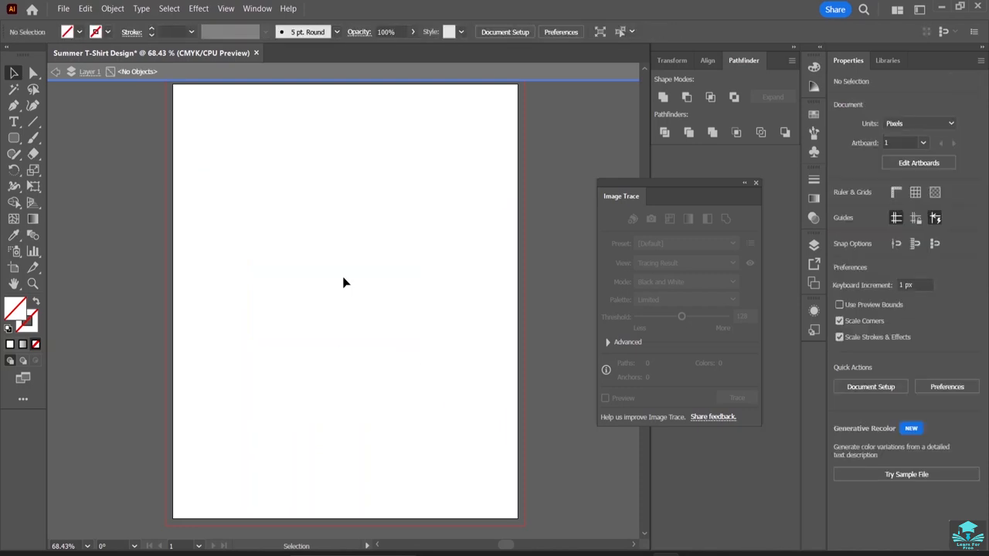
Place the JPG file 46 from the grunge-stroke-ink folder on the artboard at about 224 × 224 px.
click(65, 9)
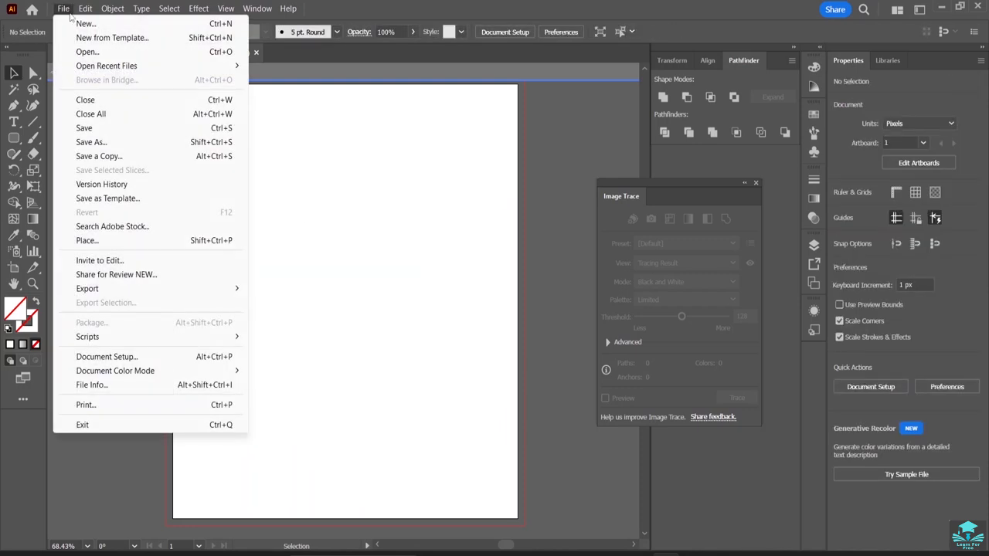
click(108, 243)
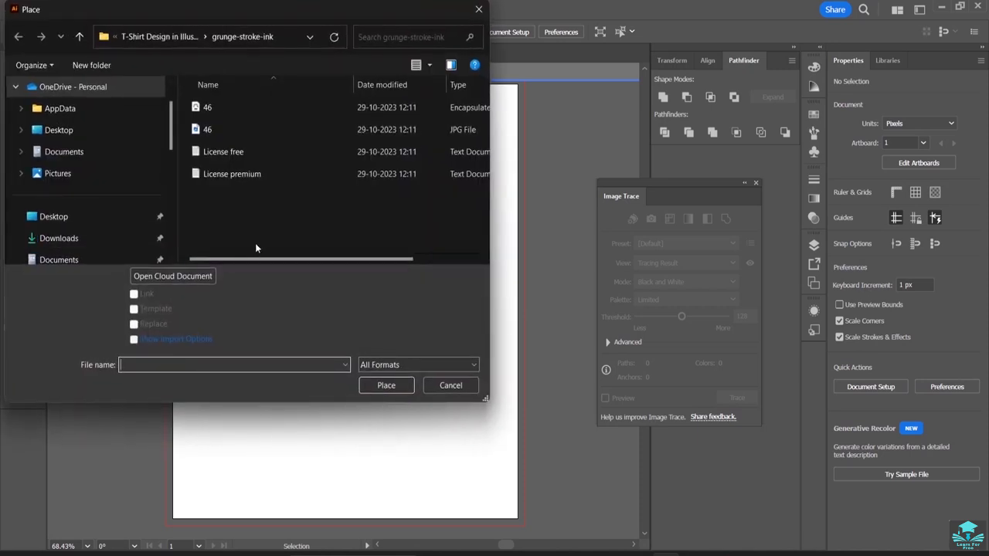
click(237, 131)
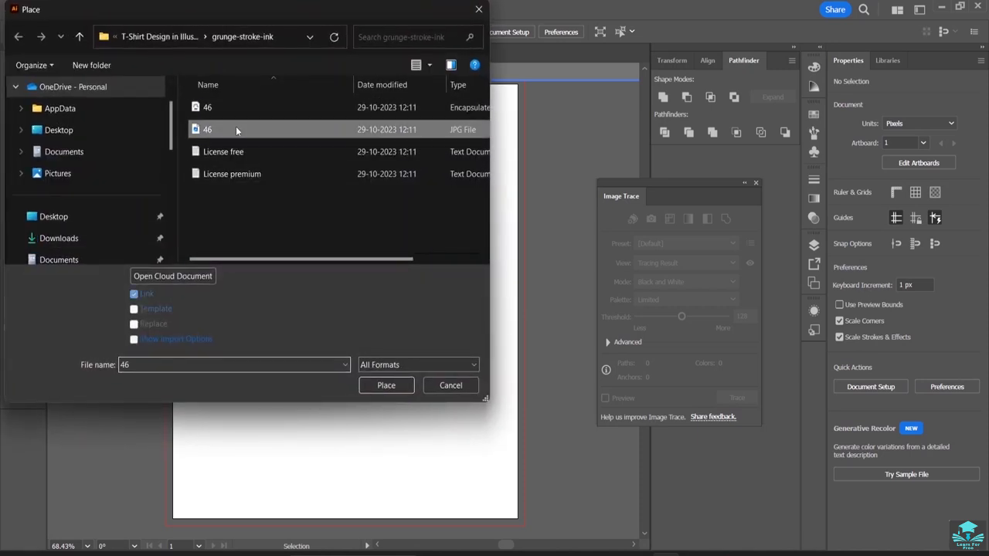
click(388, 385)
drag(261, 199, 416, 361)
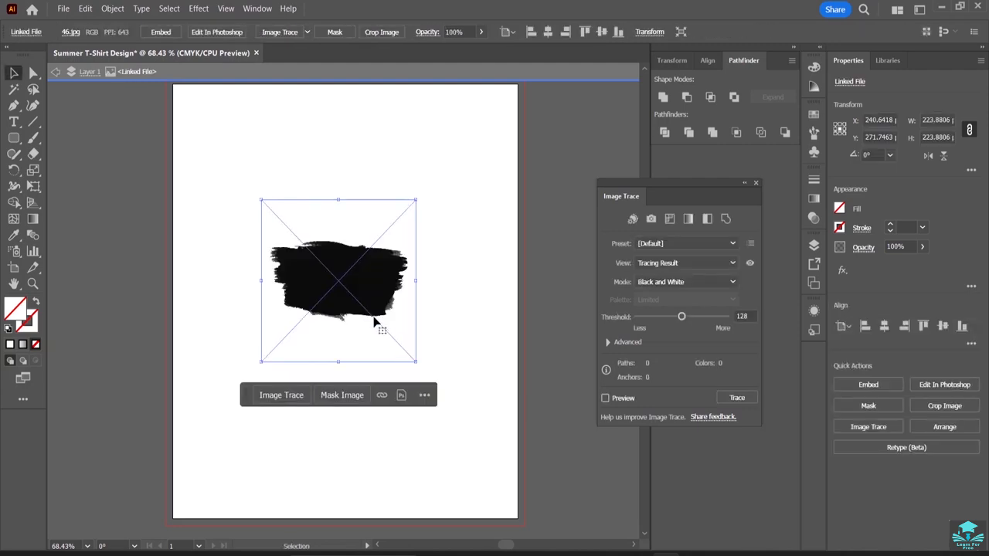
click(279, 31)
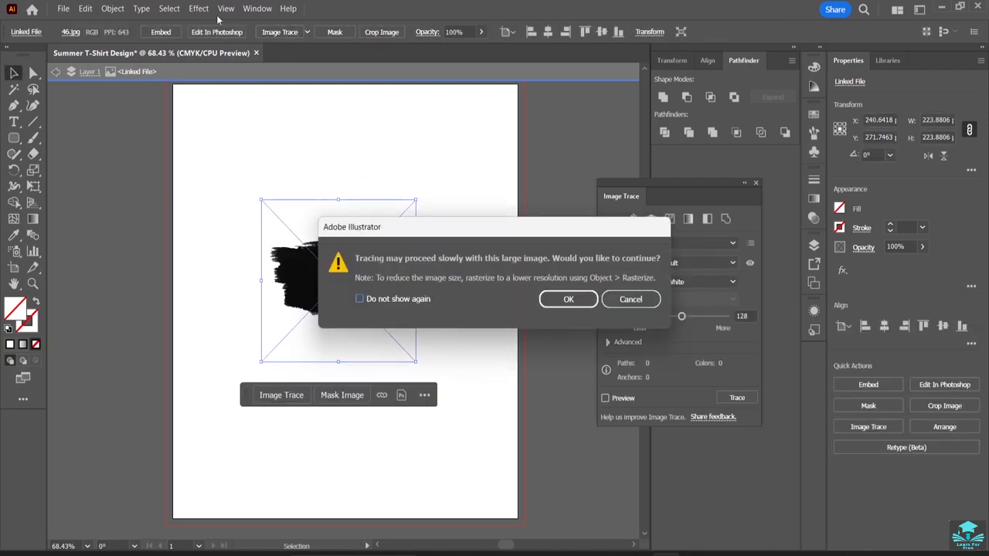
click(631, 299)
click(257, 9)
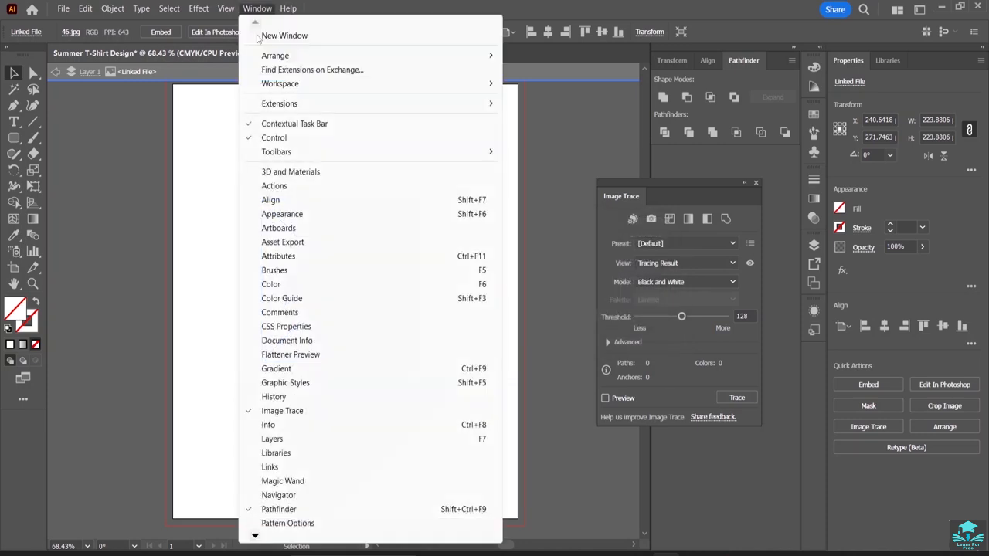
click(286, 411)
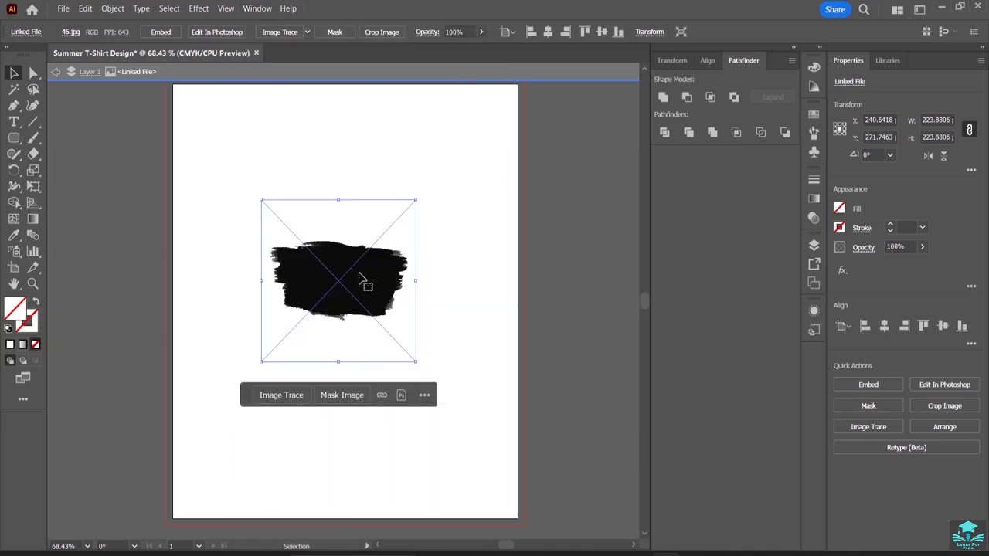
click(257, 9)
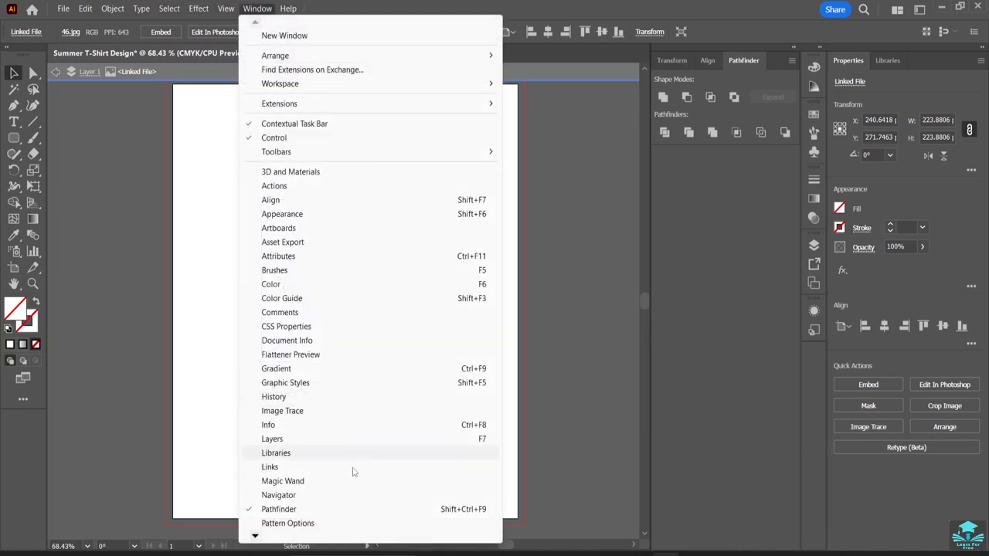
click(342, 411)
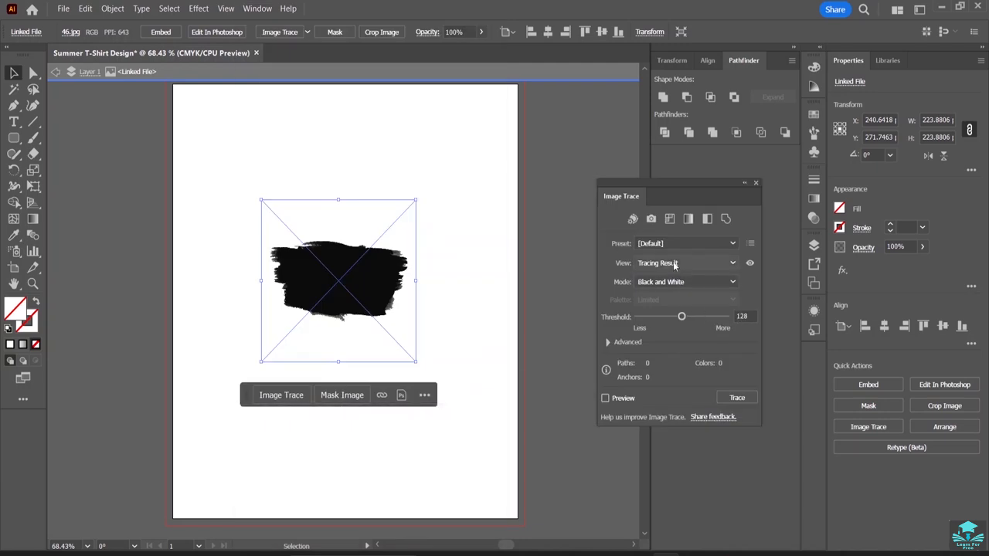
Trace the placed brush stroke image with the Sketched Art preset.
click(687, 244)
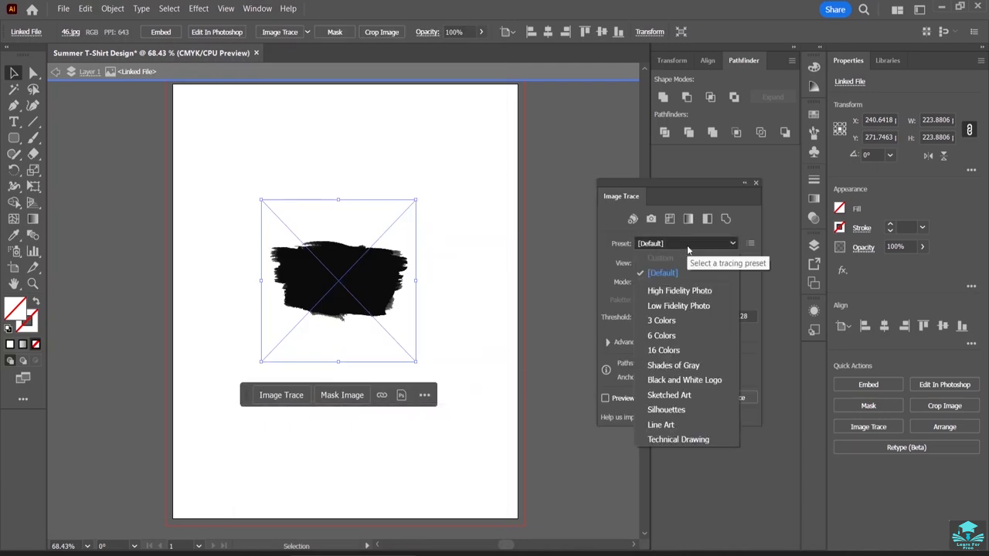
click(676, 395)
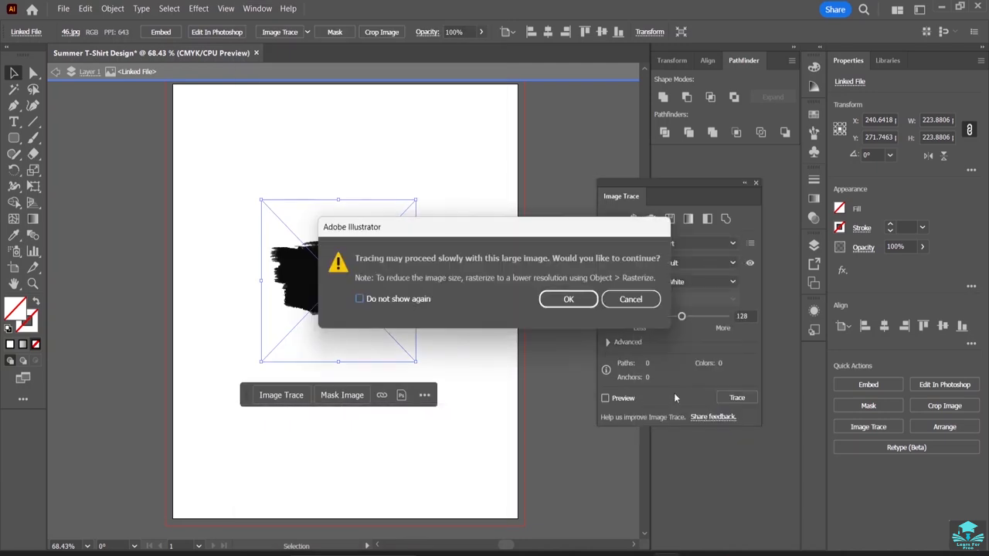
click(568, 299)
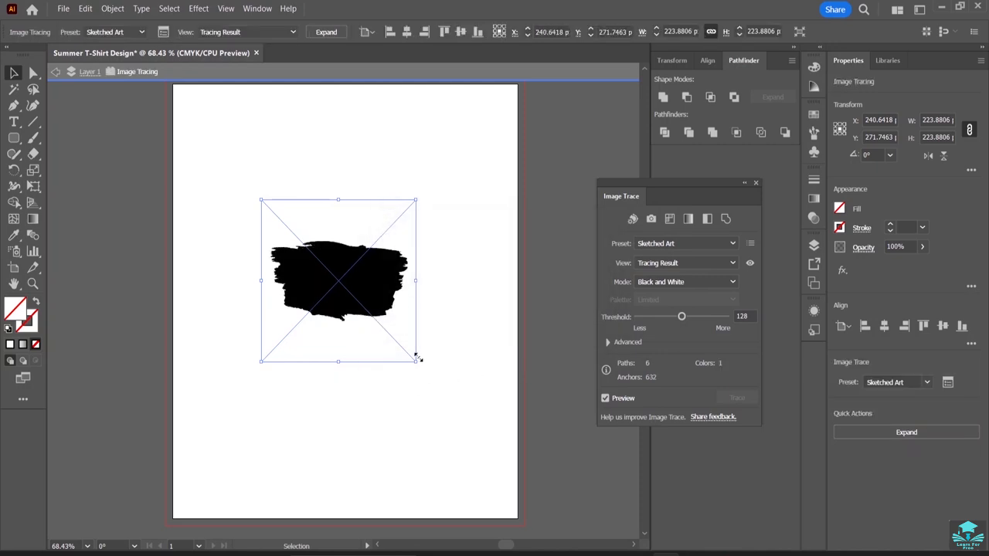
Try widening the traced brush stroke to about 302 px and expanding it into vector paths.
mouse_move(418, 282)
mouse_down()
mouse_move(469, 280)
mouse_move(458, 302)
mouse_up()
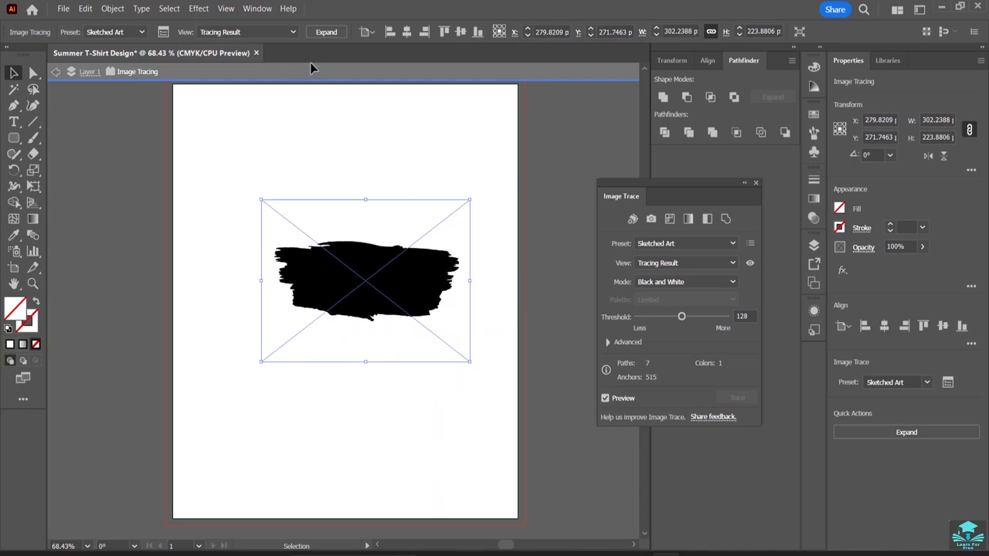
click(328, 33)
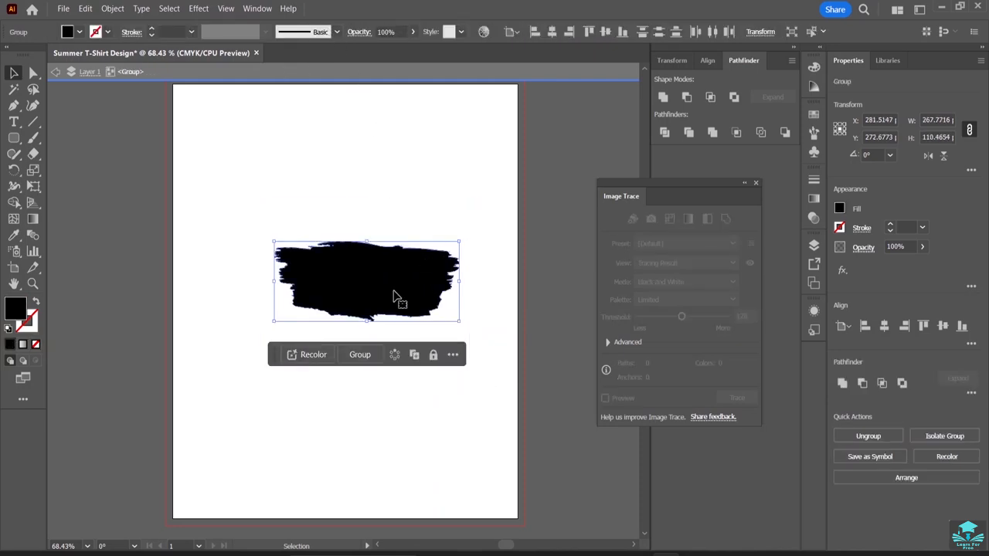
key(a)
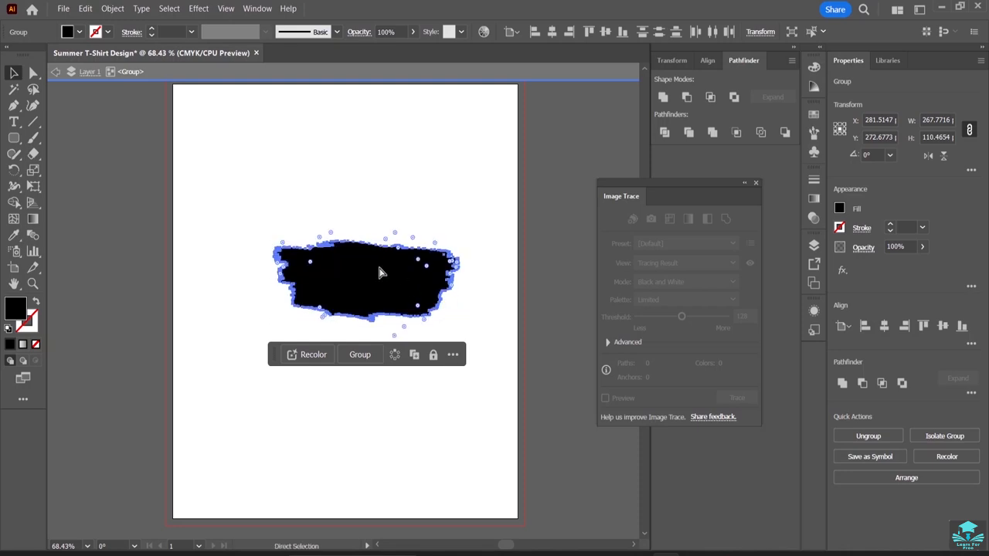
key(ctrl+z)
key(v)
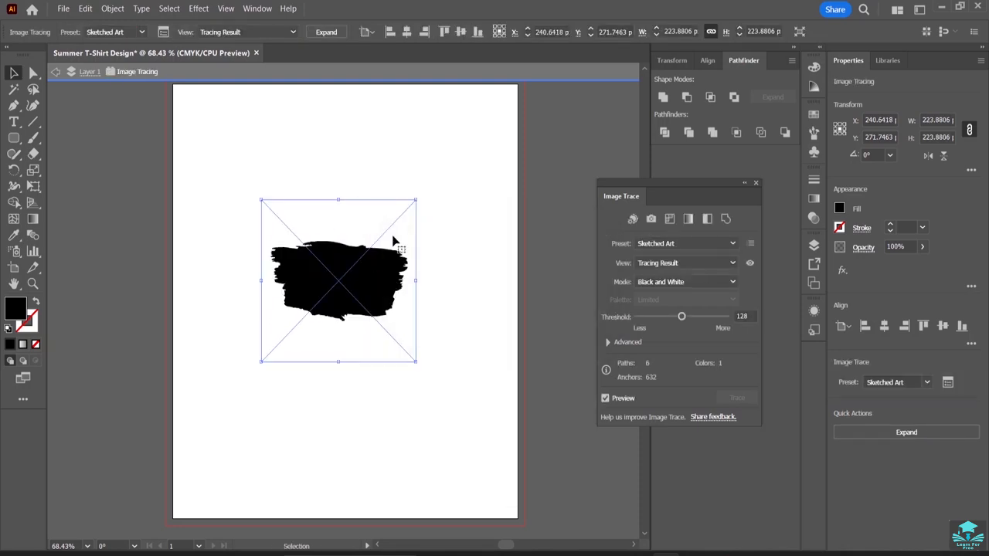
Expand the traced brush stroke into vector paths and rotate it upright to about 89.3°.
click(326, 32)
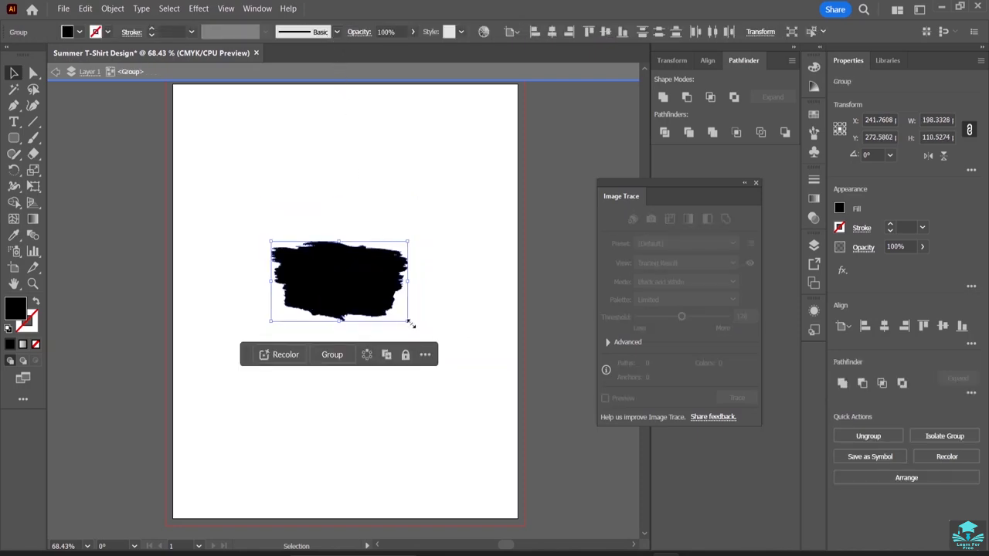
mouse_move(412, 322)
mouse_down()
mouse_move(407, 218)
mouse_move(368, 211)
mouse_move(375, 216)
mouse_up()
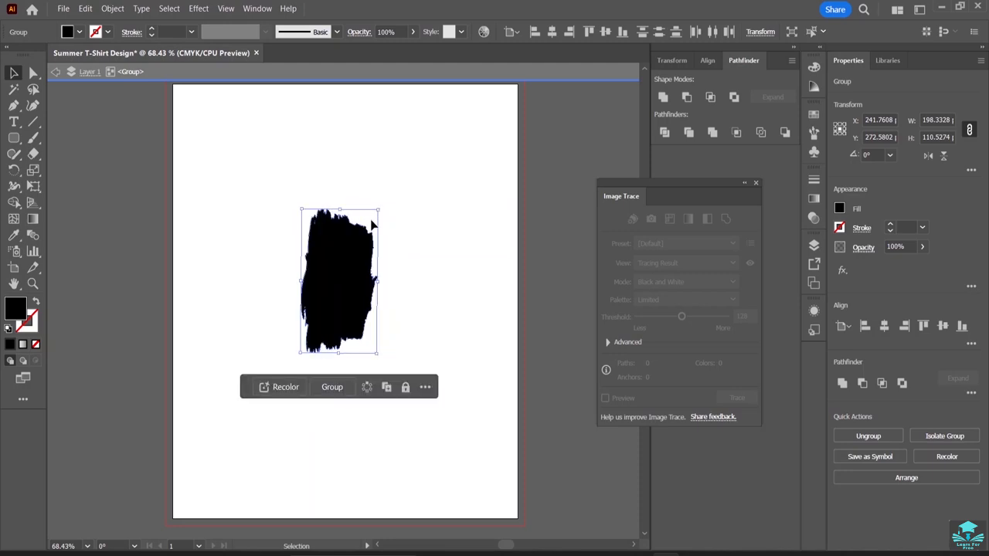
Move the upright stroke to about X 123, Y 249 px near the artboard's left edge and stretch its height to about 265 px.
mouse_move(344, 280)
mouse_down()
mouse_move(239, 280)
mouse_move(262, 277)
mouse_up()
drag(260, 205, 260, 168)
click(317, 255)
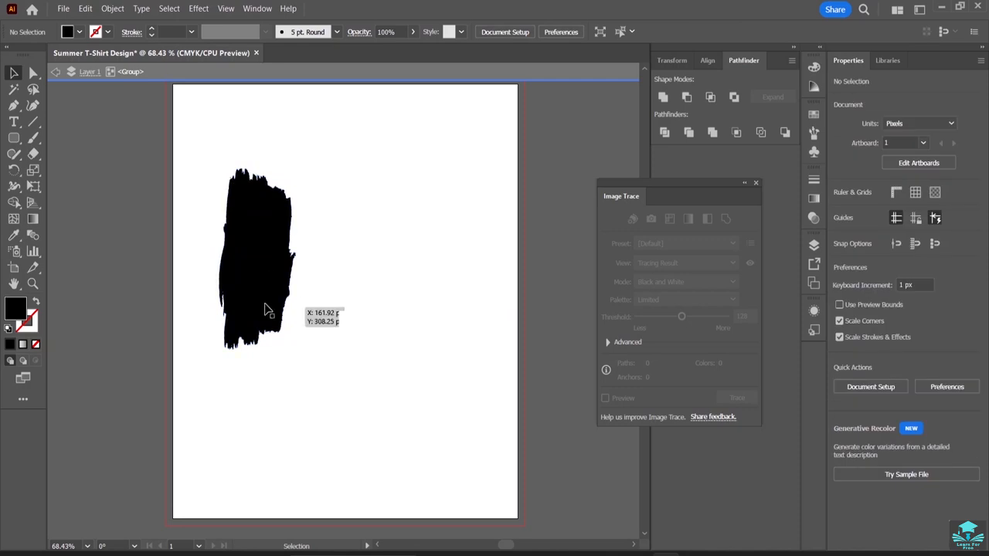
click(258, 336)
drag(258, 349, 259, 364)
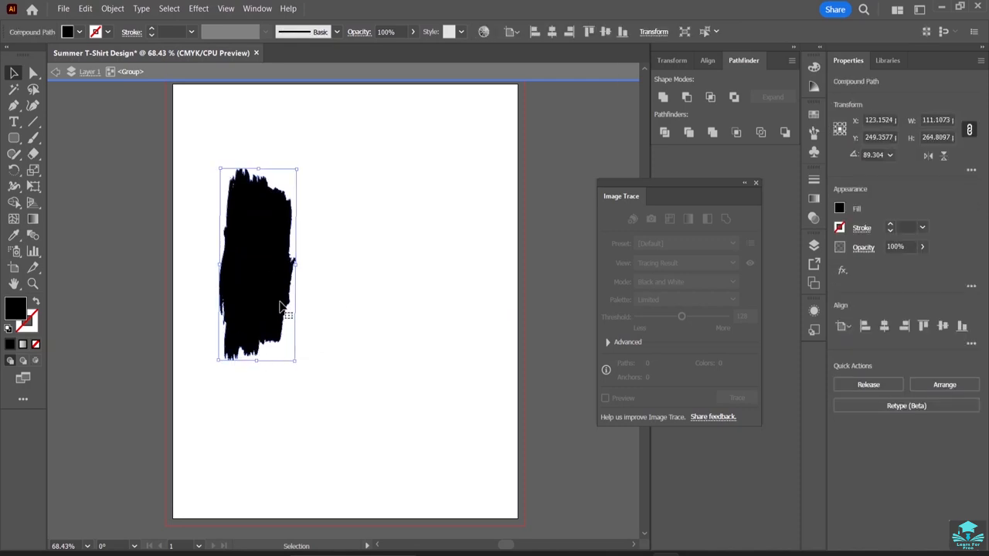
Duplicate the upright stroke three times and arrange the four strokes side by side across about 380 px of the artboard.
mouse_move(268, 288)
mouse_down()
mouse_move(466, 278)
mouse_move(454, 281)
mouse_up()
click(358, 436)
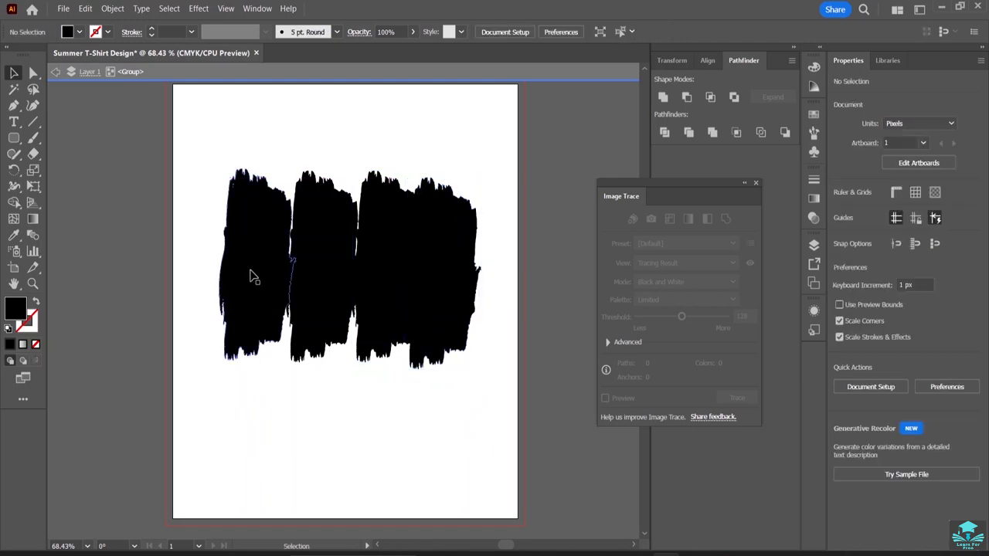
click(289, 282)
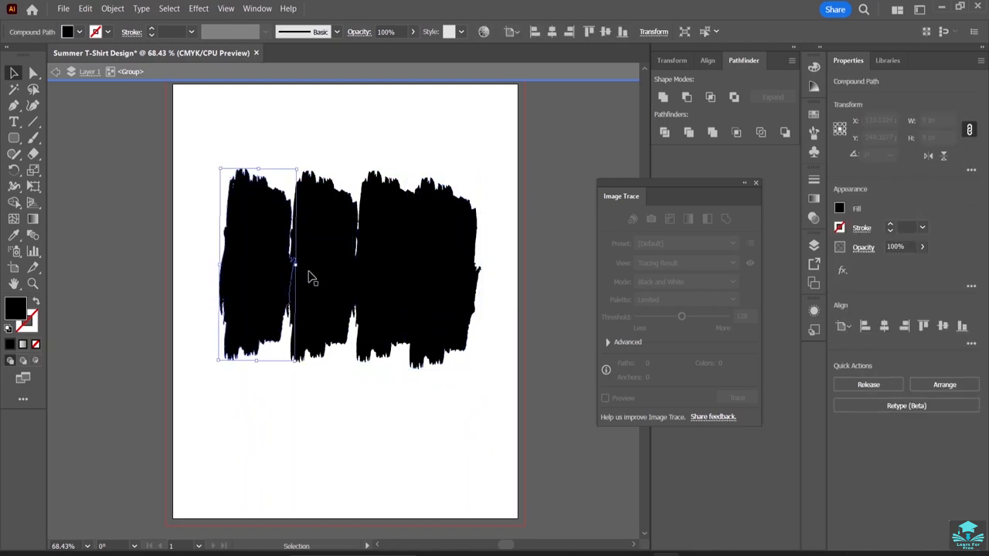
Set the fill of all four brush strokes to red AF3C3C and leave isolation mode.
mouse_move(195, 188)
mouse_down()
mouse_move(338, 302)
mouse_move(475, 331)
mouse_up()
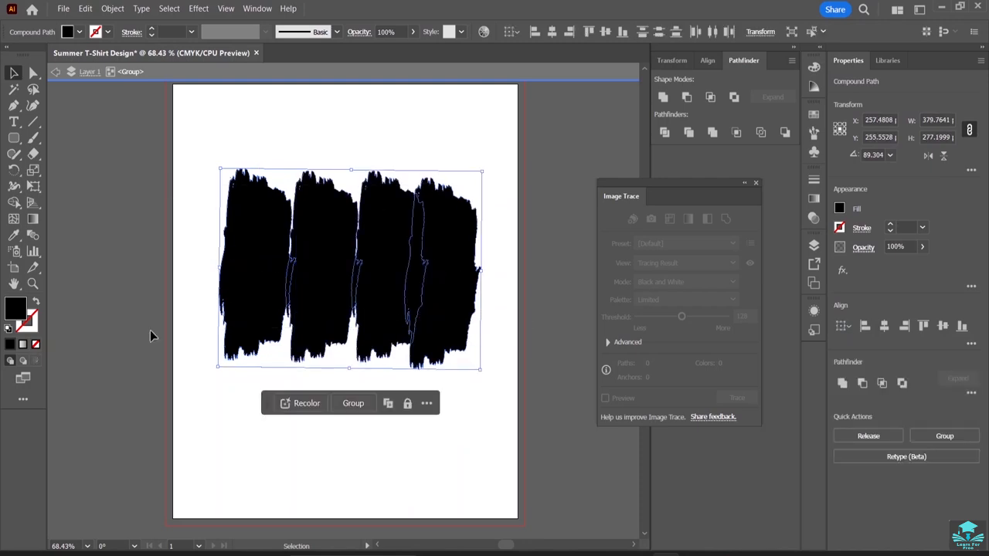
double_click(15, 309)
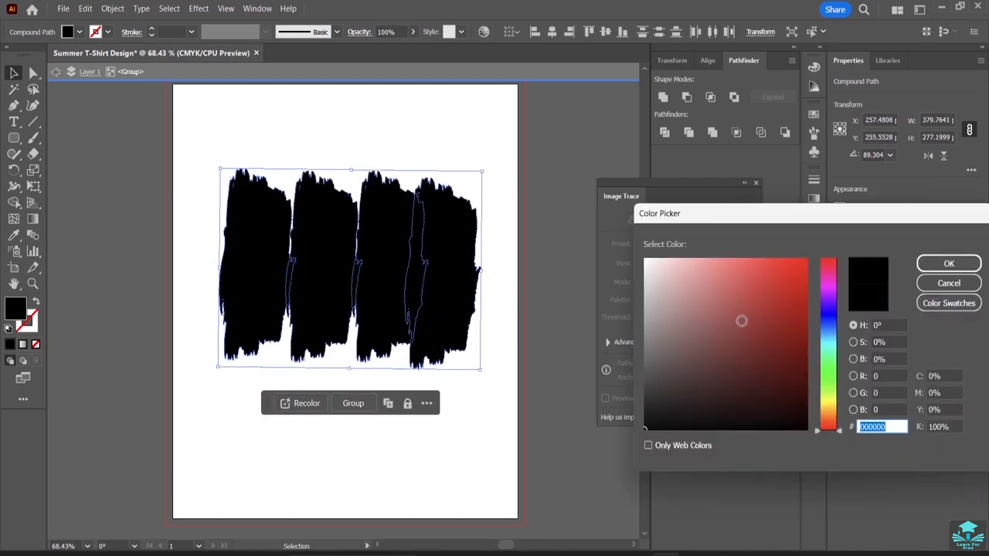
click(752, 310)
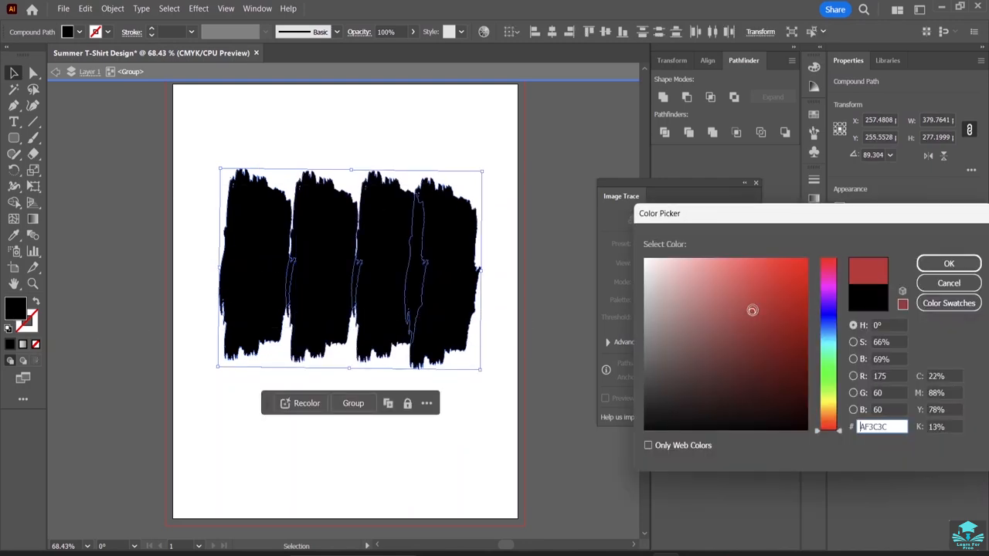
click(949, 263)
click(323, 139)
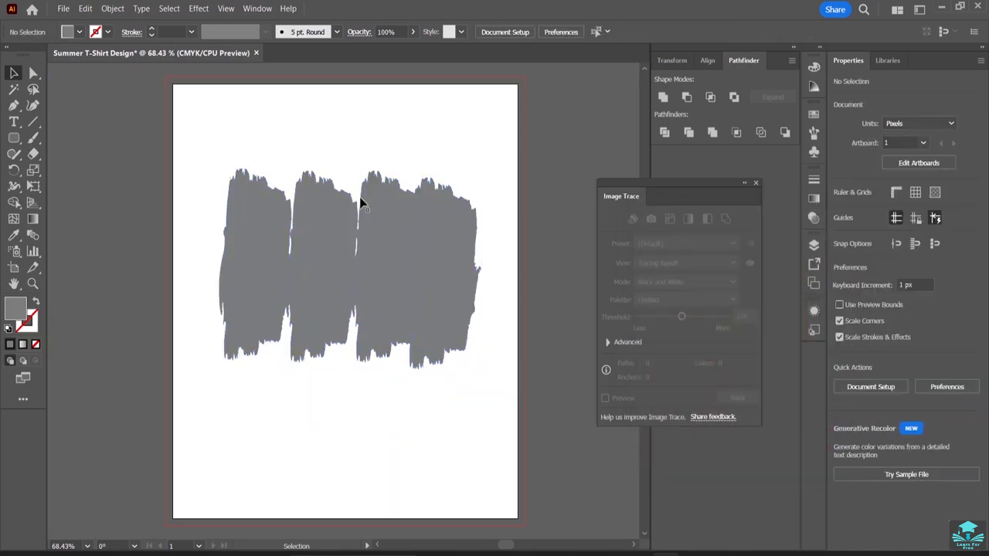
Set the fill color to a brighter red, FF4A4A, with nothing selected.
click(324, 267)
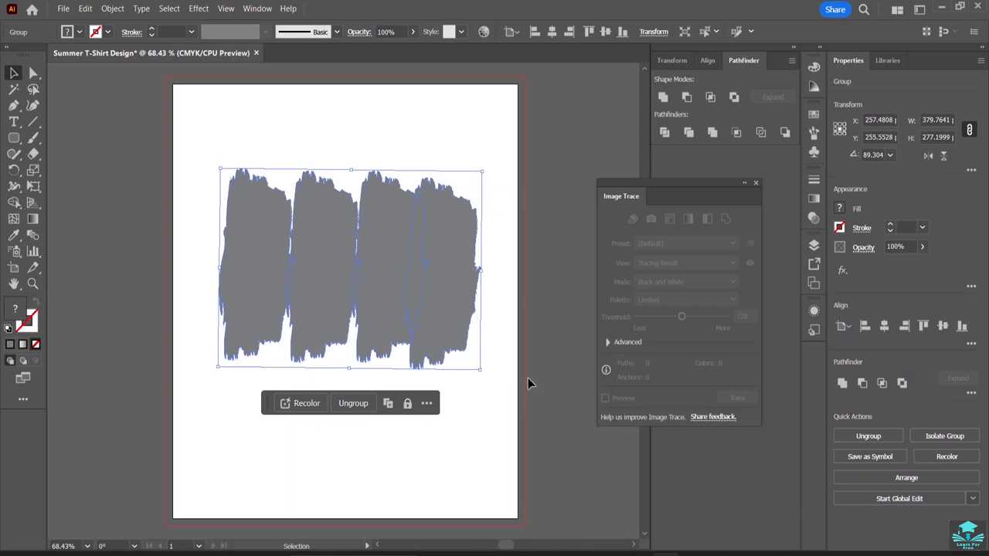
click(550, 353)
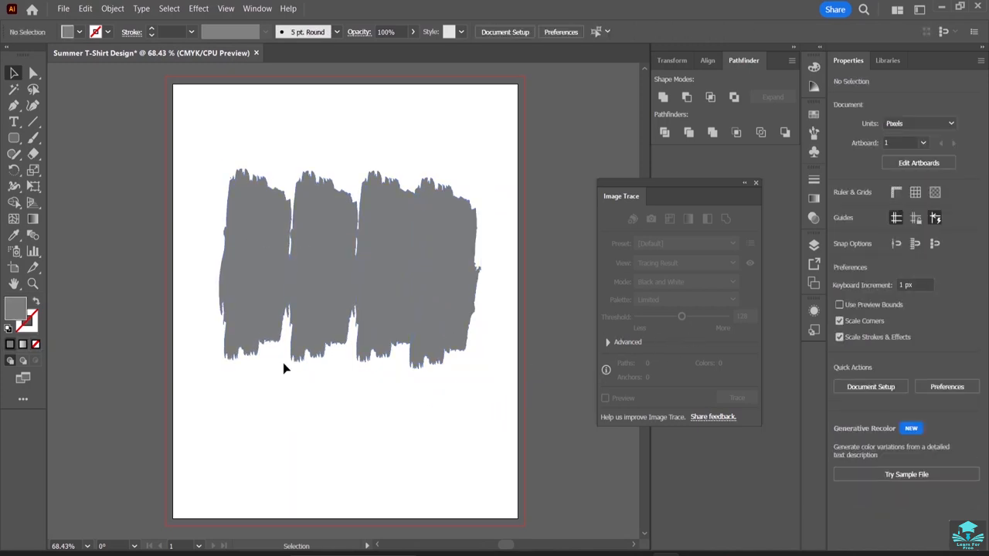
double_click(15, 310)
drag(751, 315, 760, 258)
click(949, 263)
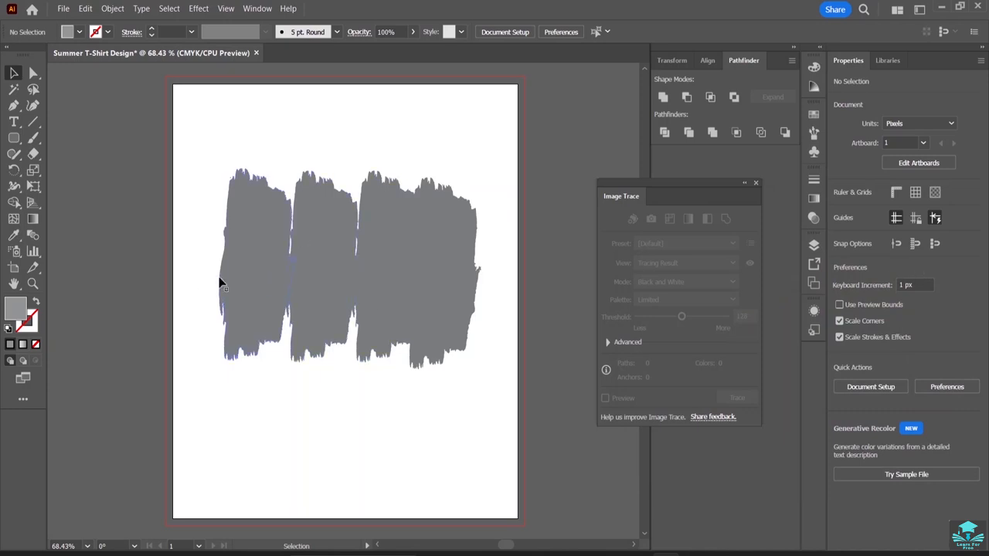
Set the fill of the four-stroke brush group to dark gray 545050 and deselect it.
click(350, 285)
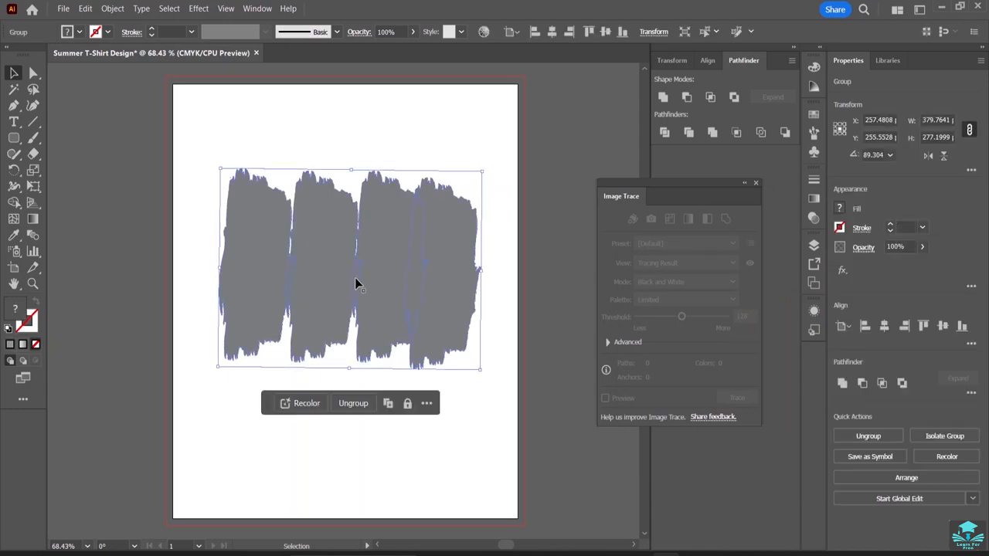
double_click(23, 316)
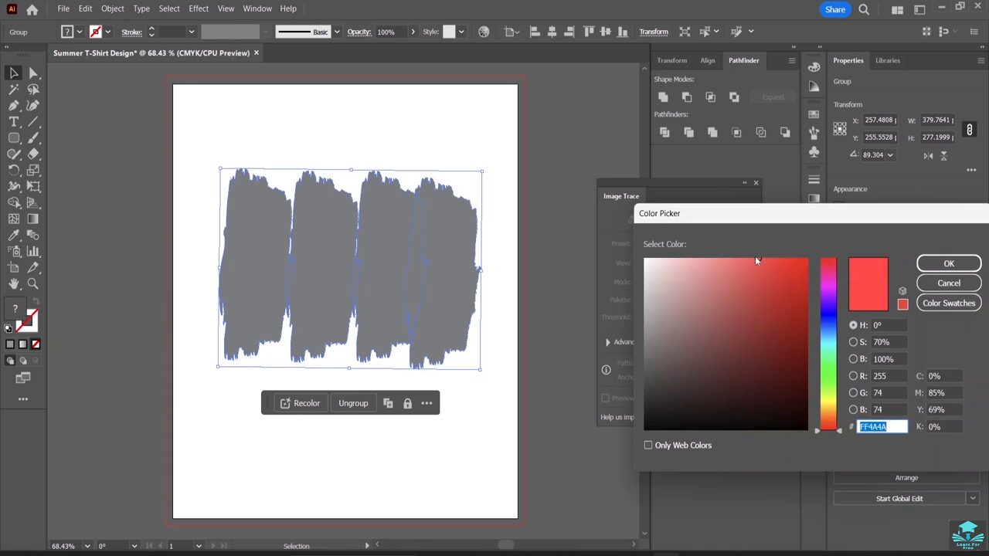
click(653, 373)
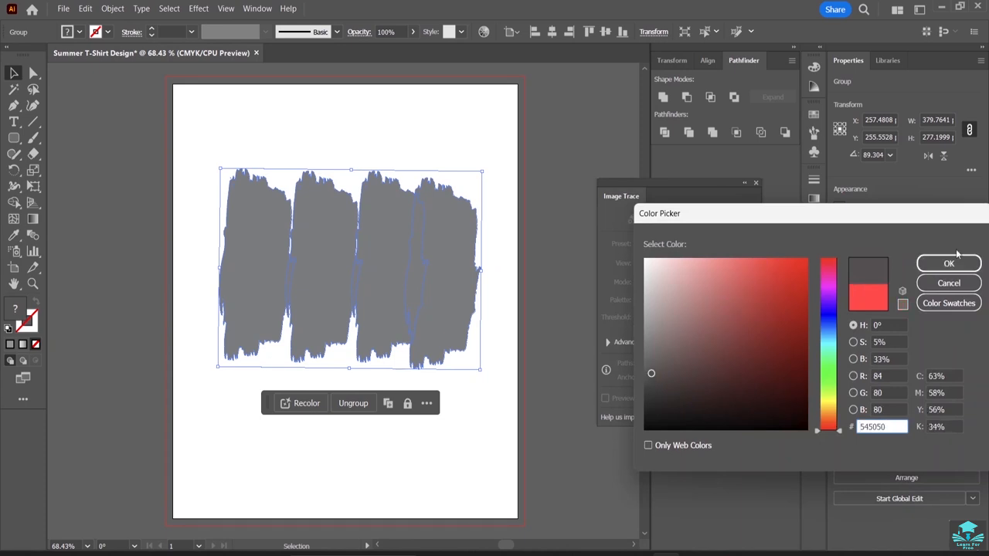
click(938, 264)
click(388, 114)
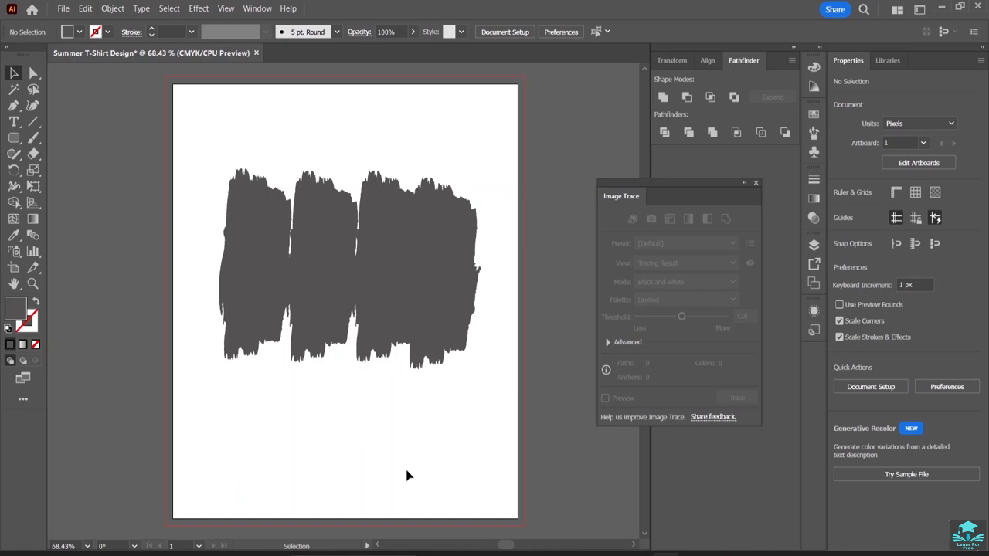
Set the fill of the four-stroke brush group to a light neutral gray and deselect it.
click(234, 217)
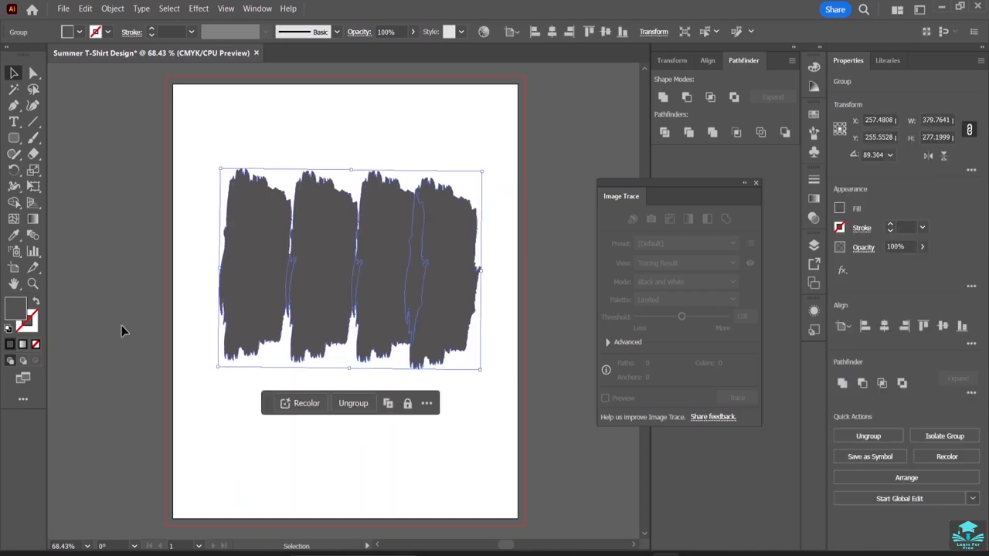
double_click(11, 311)
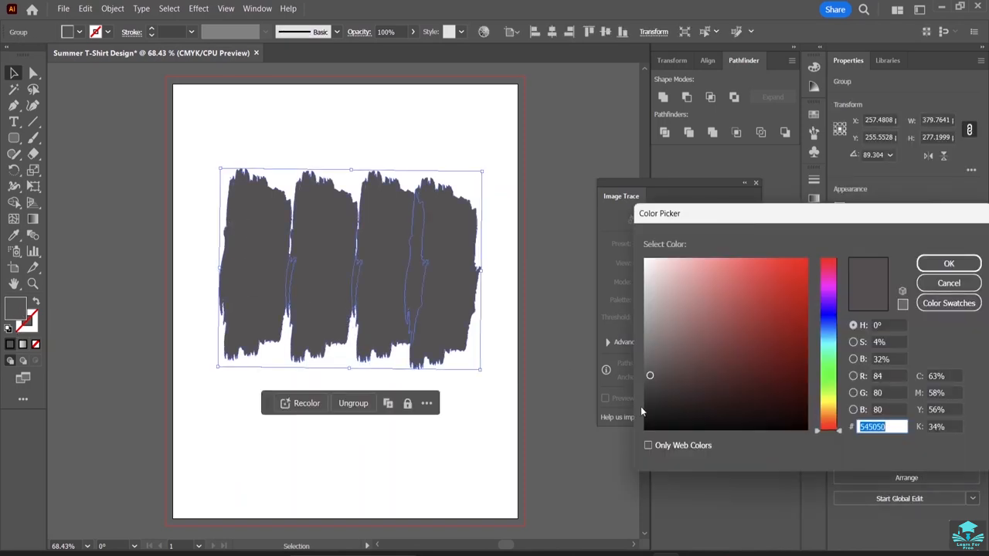
drag(652, 375, 632, 317)
click(944, 263)
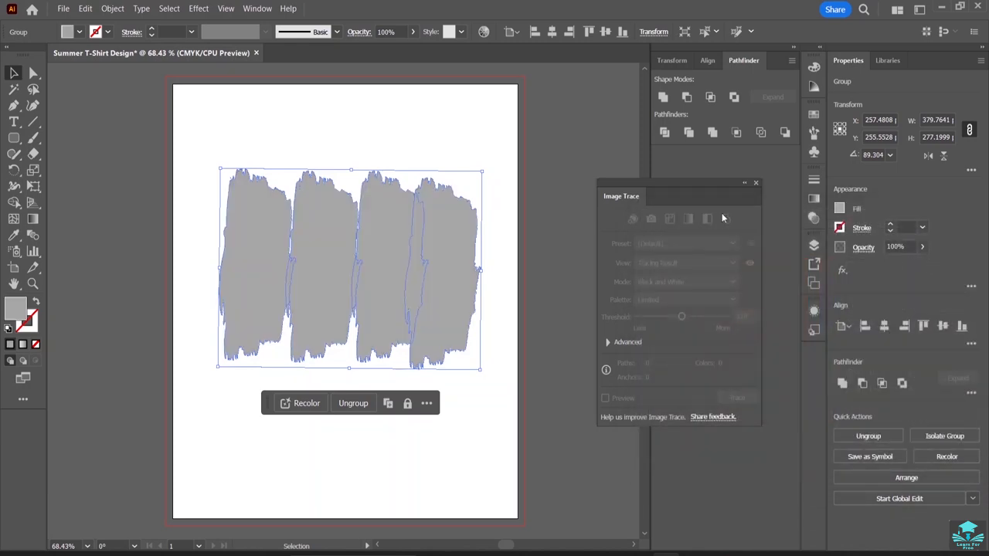
click(436, 112)
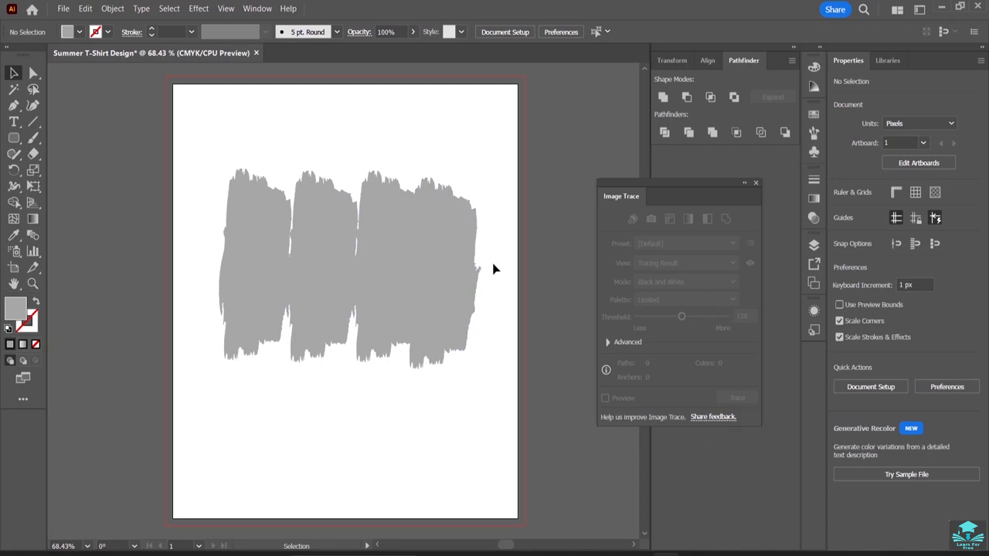
mouse_move(210, 180)
mouse_down()
mouse_move(360, 300)
mouse_move(309, 165)
mouse_move(347, 194)
mouse_up()
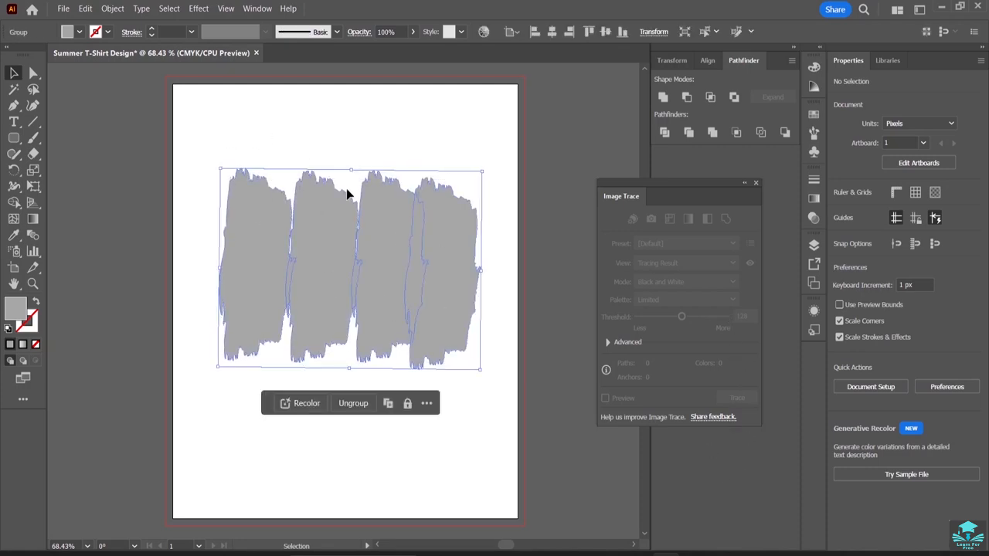
click(357, 142)
click(335, 267)
click(345, 119)
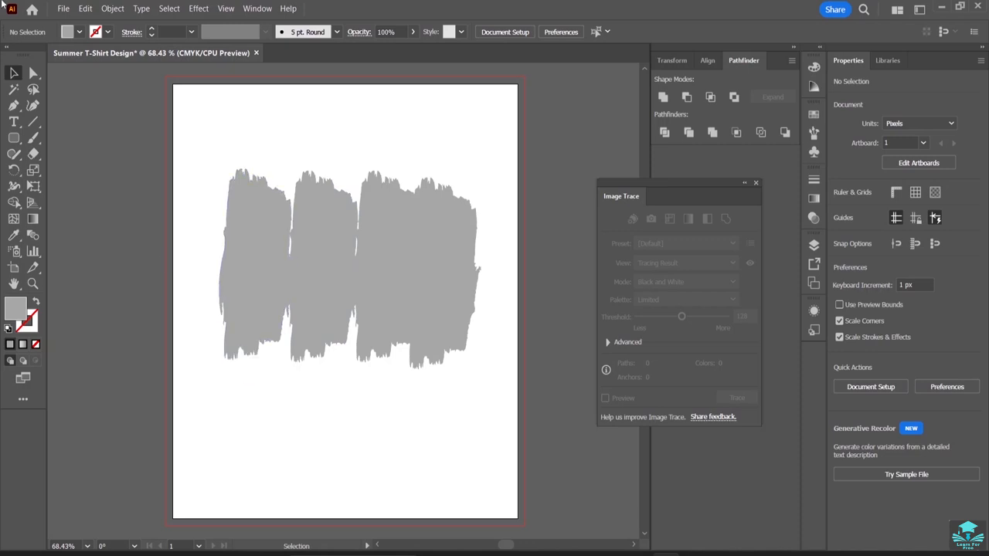
Choose the sun_6274670 PNG from the T-Shirt Design in Illustrator Resource File folder for placing in the document.
click(63, 9)
click(116, 243)
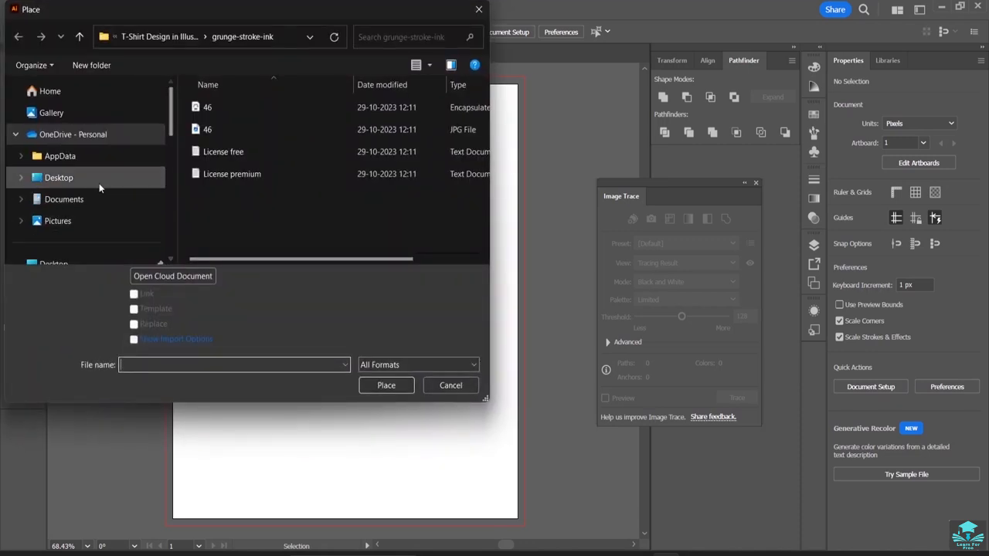
scroll(91, 209, down, 3)
scroll(93, 176, down, 5)
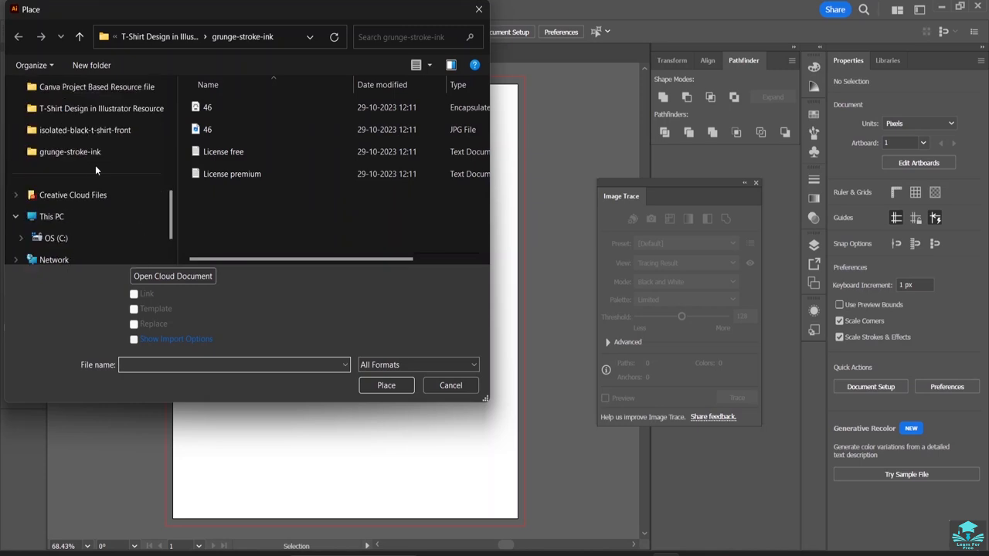
click(111, 115)
scroll(283, 169, down, 6)
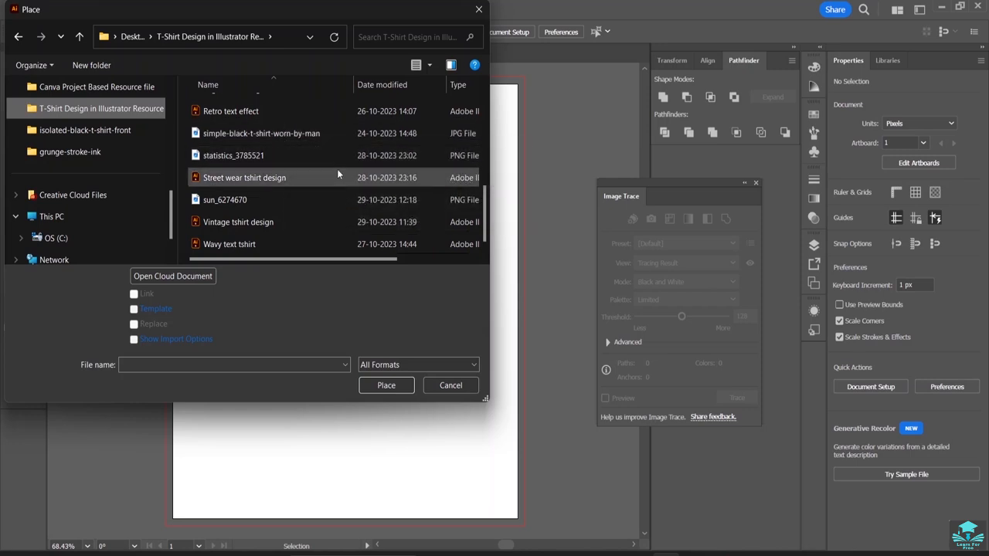
scroll(338, 169, up, 3)
scroll(323, 180, up, 2)
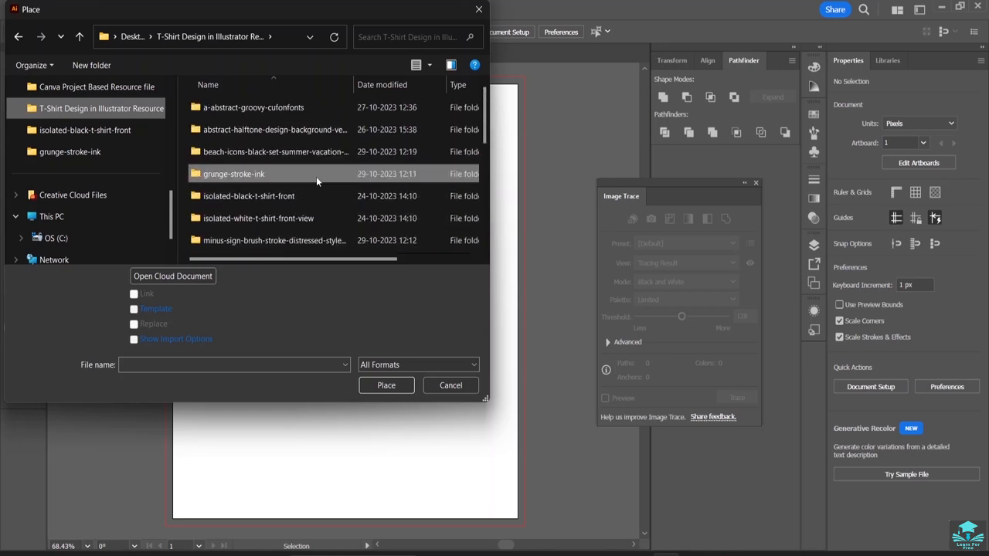
scroll(293, 110, down, 5)
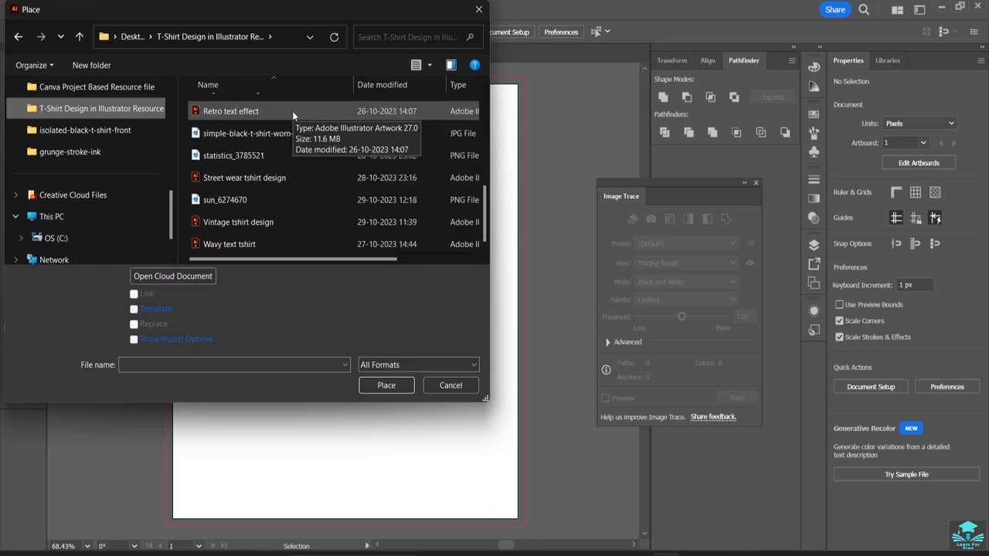
click(272, 192)
click(375, 386)
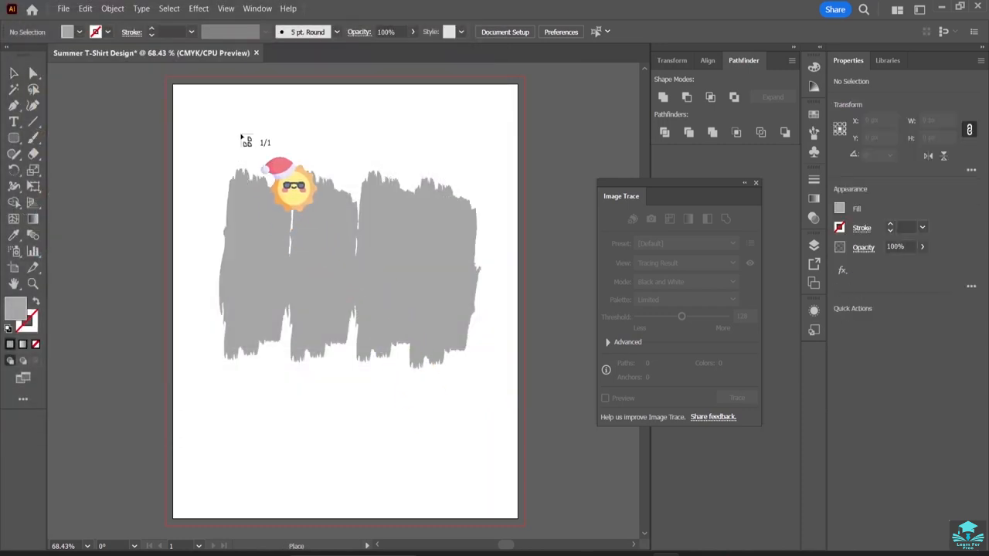
Place the sun image about 139 px square over the upper part of the leftmost stroke, centered near X 123, Y 195 px.
drag(223, 143, 309, 255)
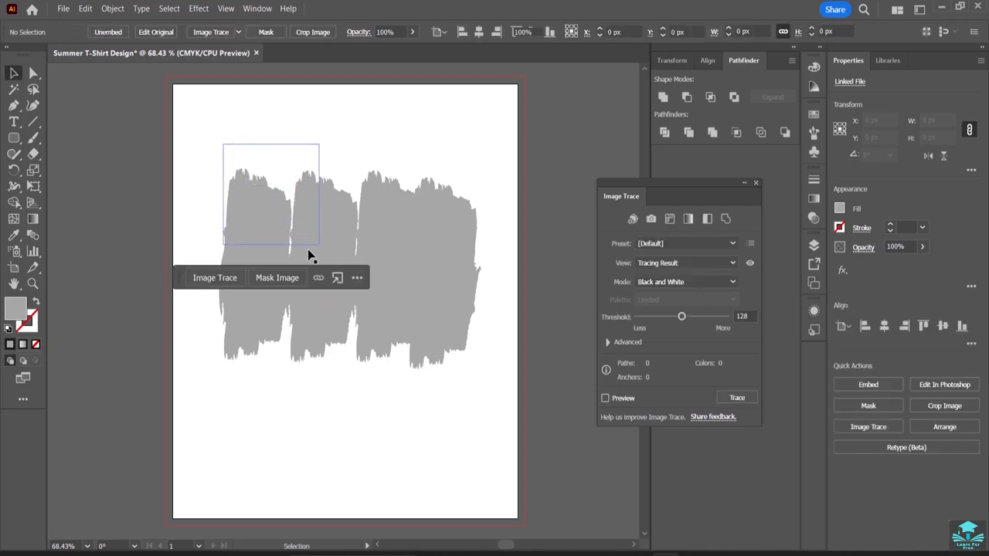
drag(283, 196, 272, 246)
click(295, 143)
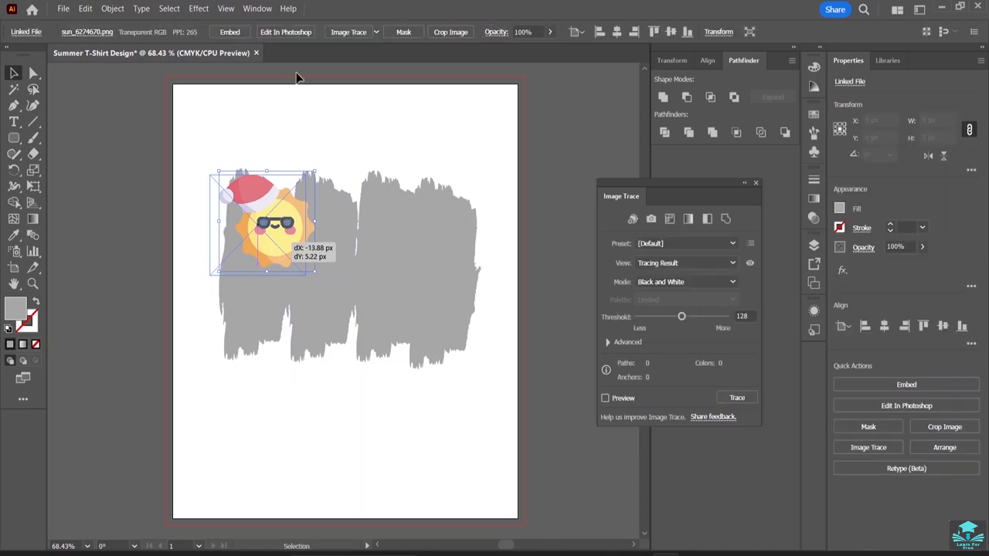
click(287, 115)
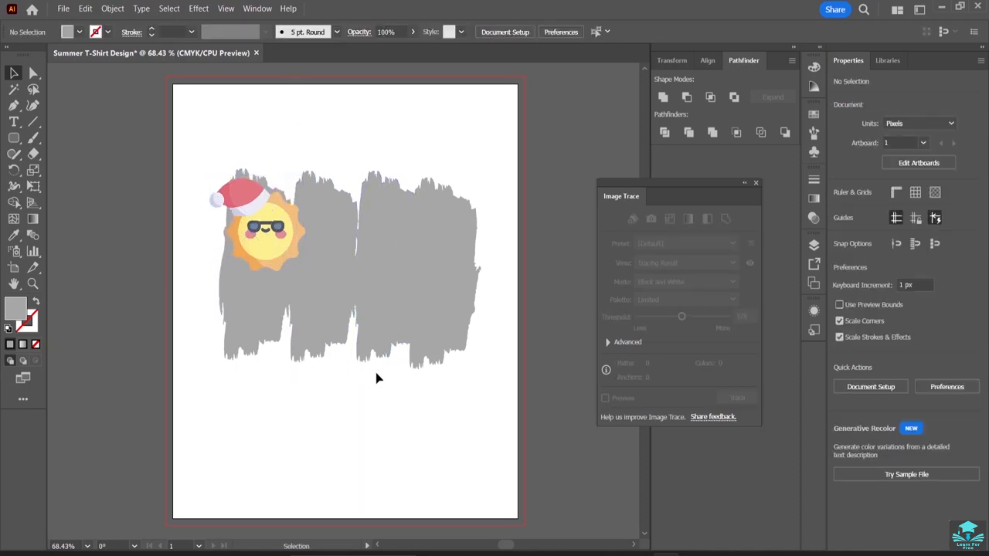
click(63, 8)
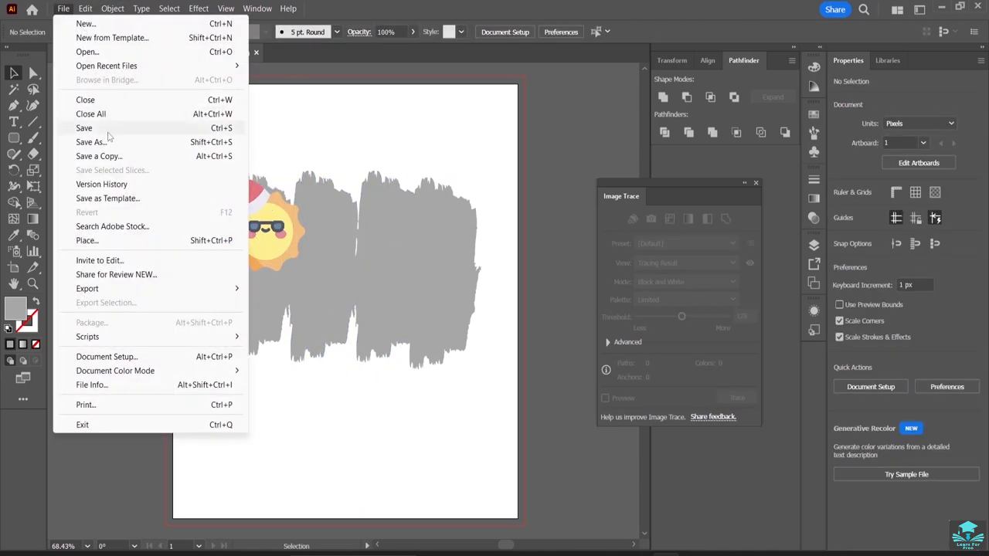
click(108, 238)
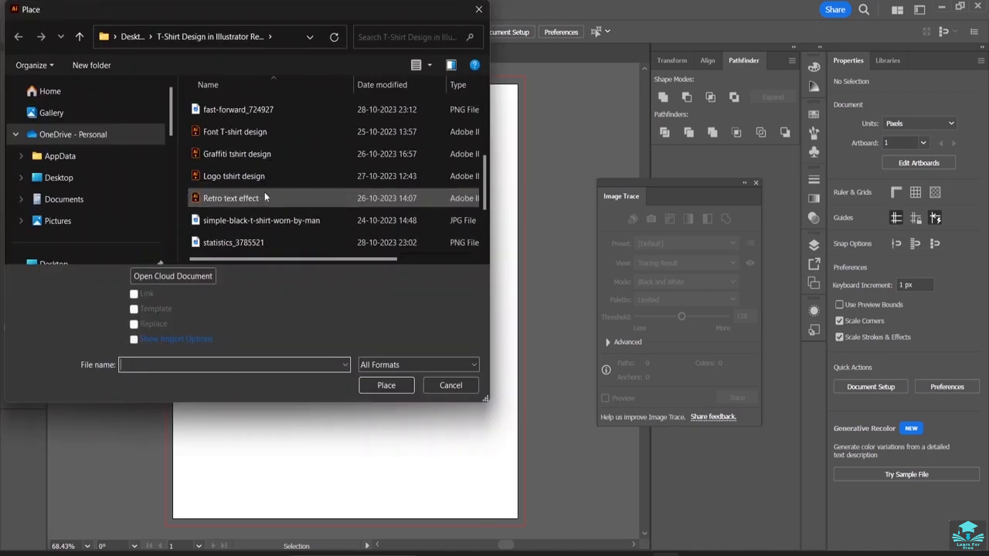
scroll(264, 197, down, 1)
click(257, 178)
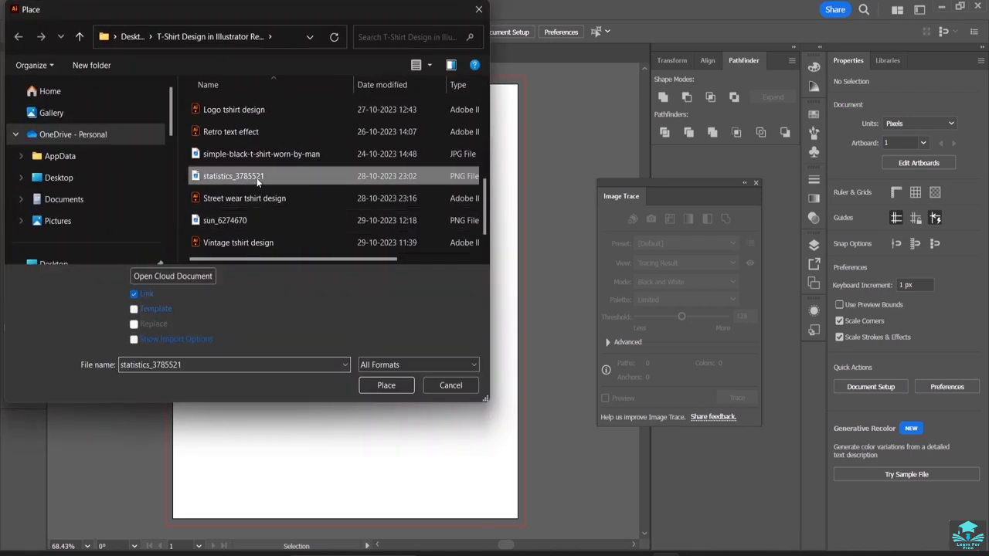
click(379, 389)
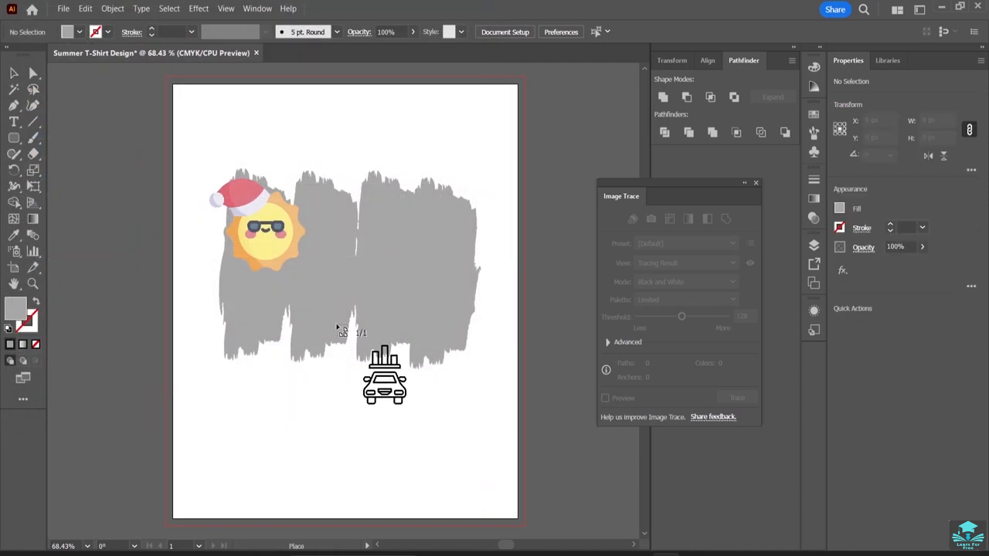
key(Escape)
Undo the last move of the sun image and deselect it.
key(ctrl+z)
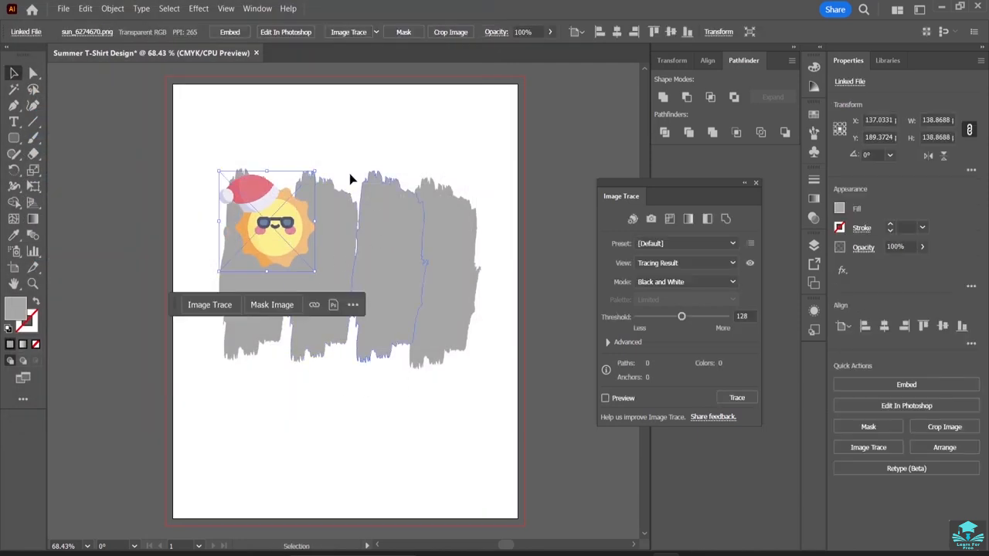
click(342, 148)
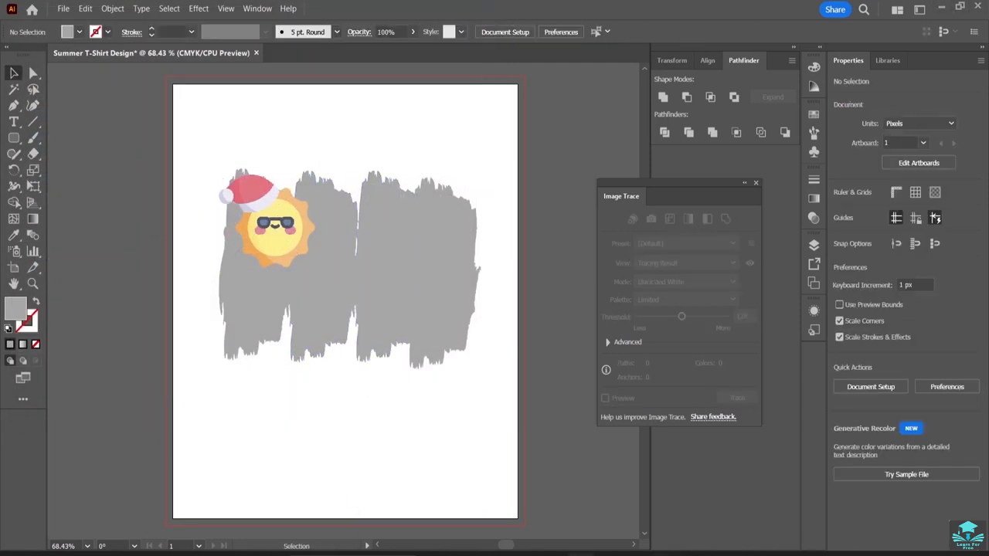
Switch to File Explorer and preview the 3922001 JPG in the resource folder's summer-labels-set subfolder, returning to the resource folder.
mouse_move(569, 551)
click(576, 516)
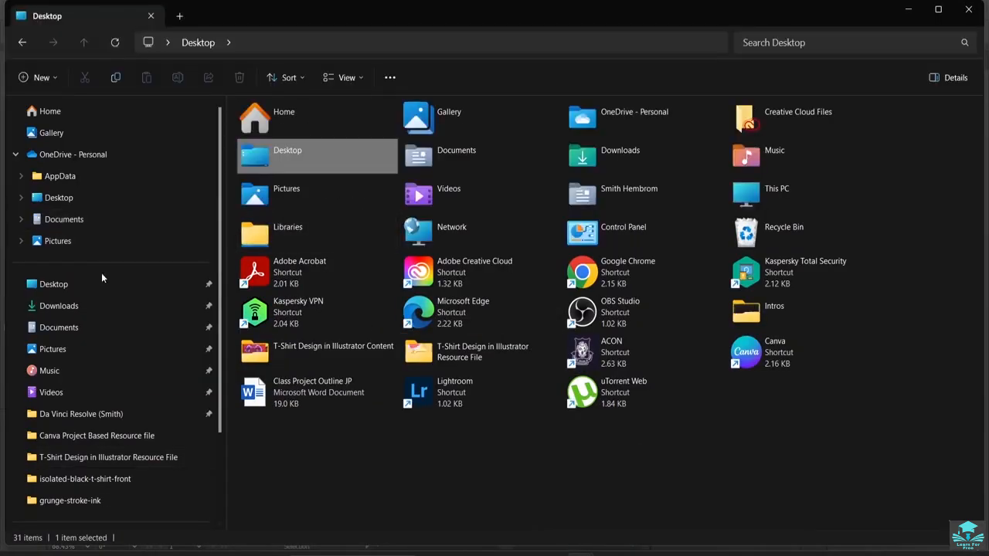
click(107, 460)
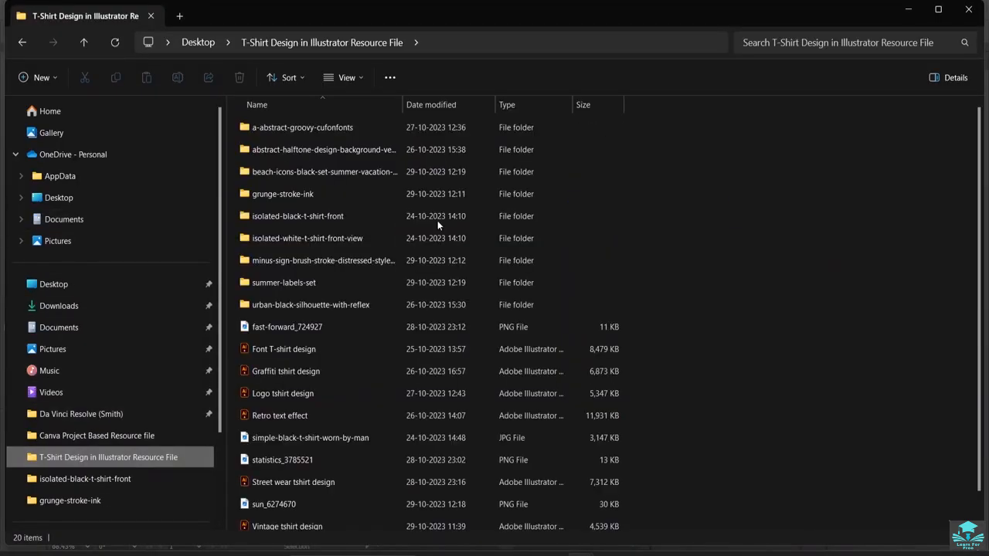
double_click(329, 286)
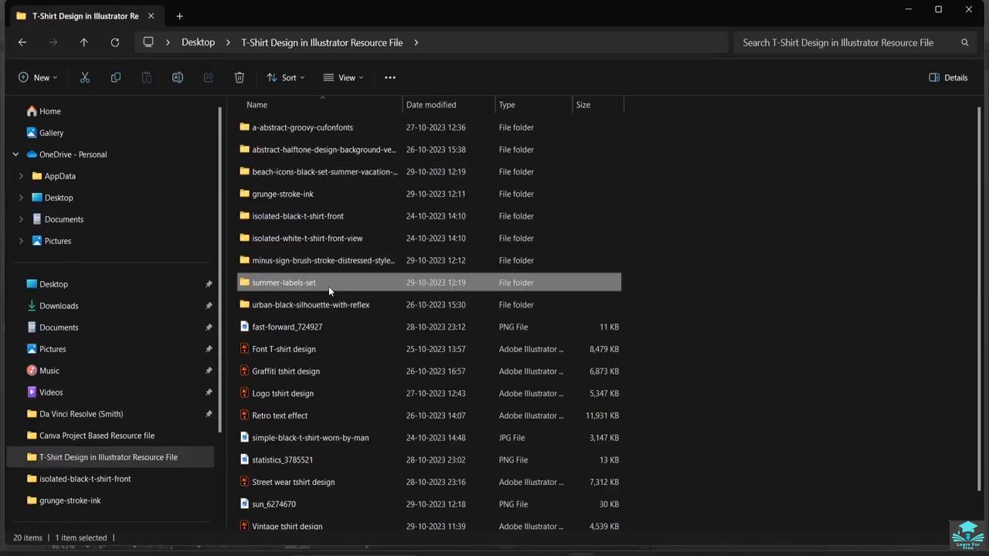
double_click(333, 178)
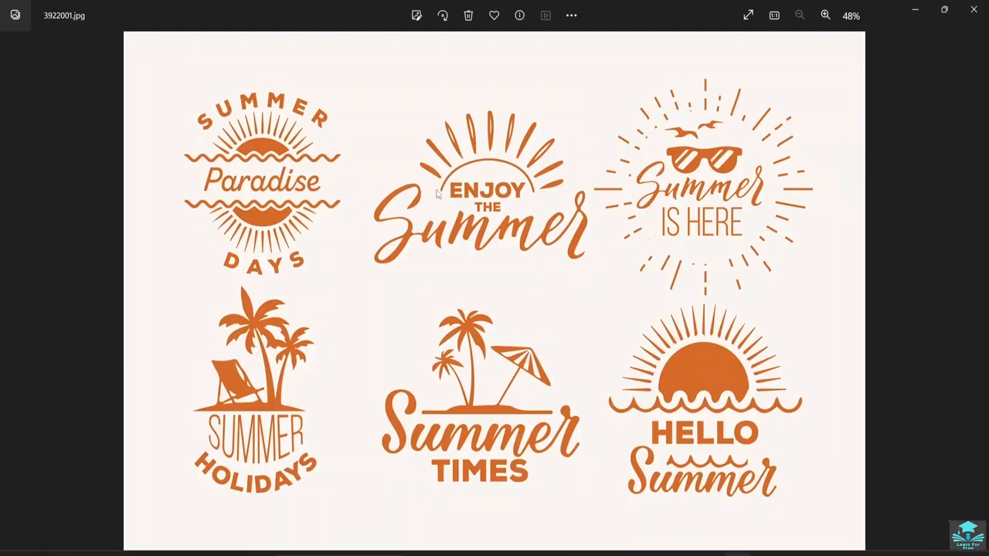
click(973, 9)
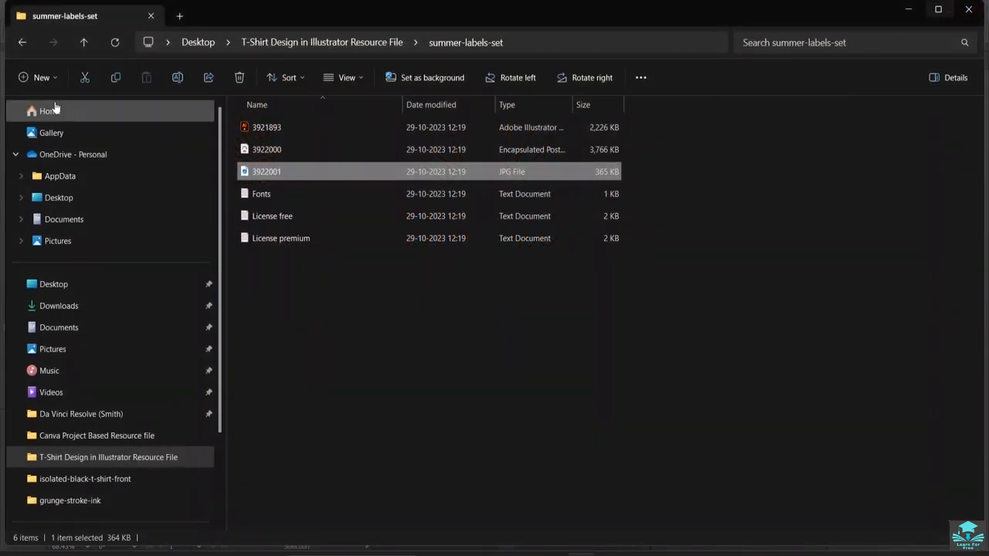
click(22, 42)
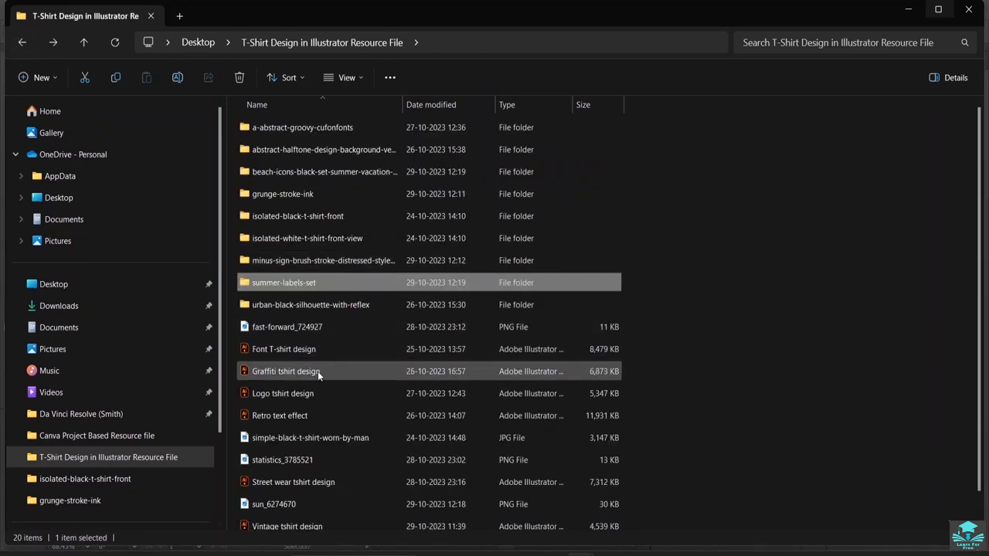
Preview the 41365 JPG in the beach-icons-black-set folder and return to the resource folder.
double_click(306, 177)
double_click(298, 147)
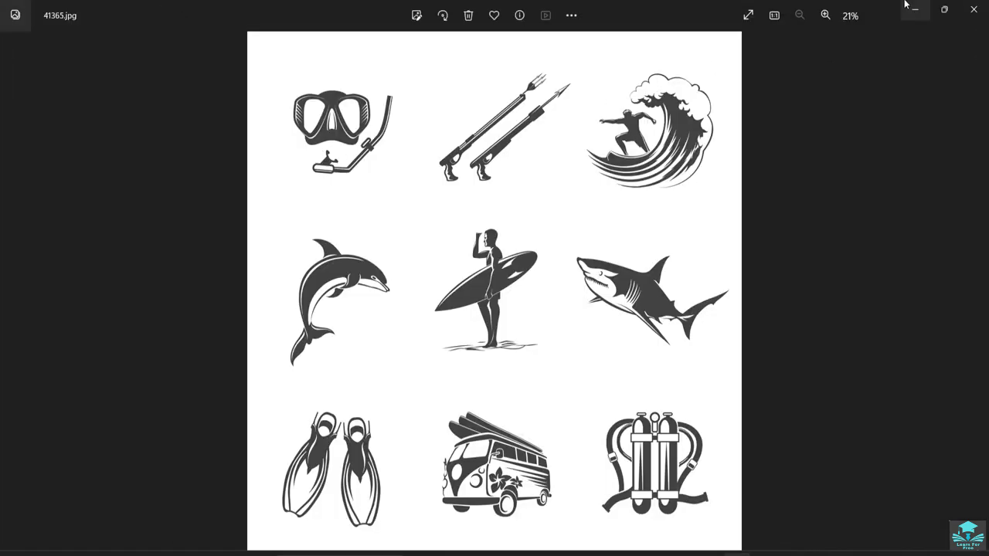
click(974, 9)
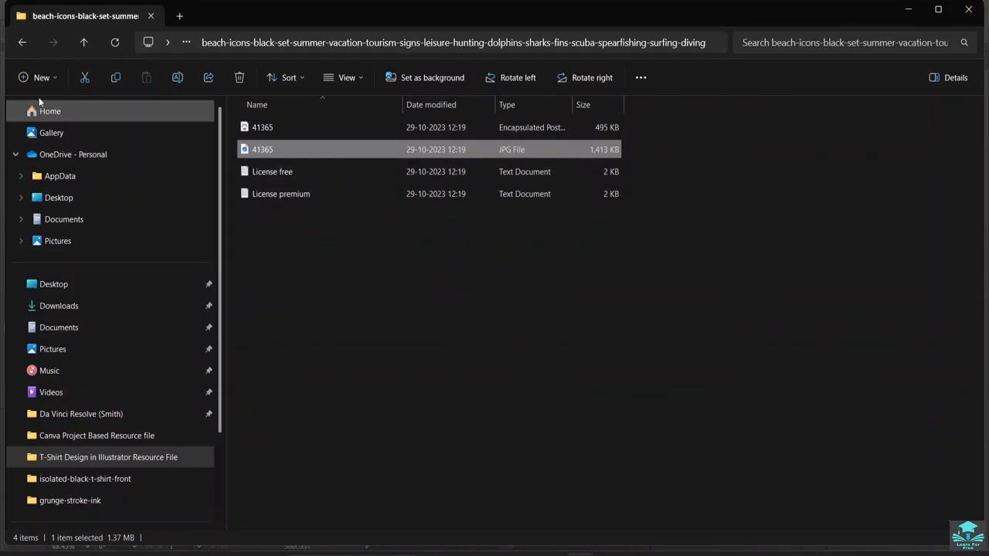
click(22, 43)
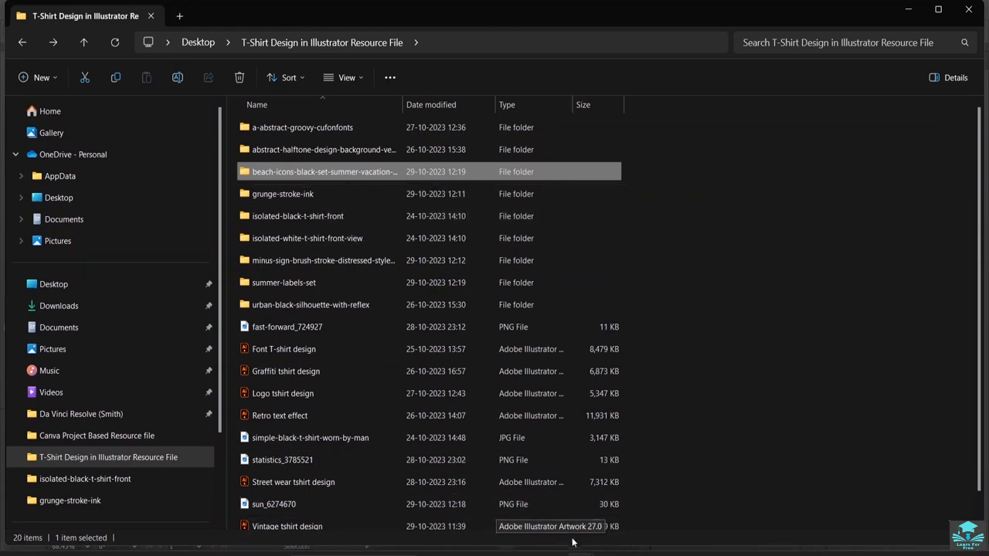
Switch to Chrome and browse the Flaticon search results for beach tree icons.
click(608, 552)
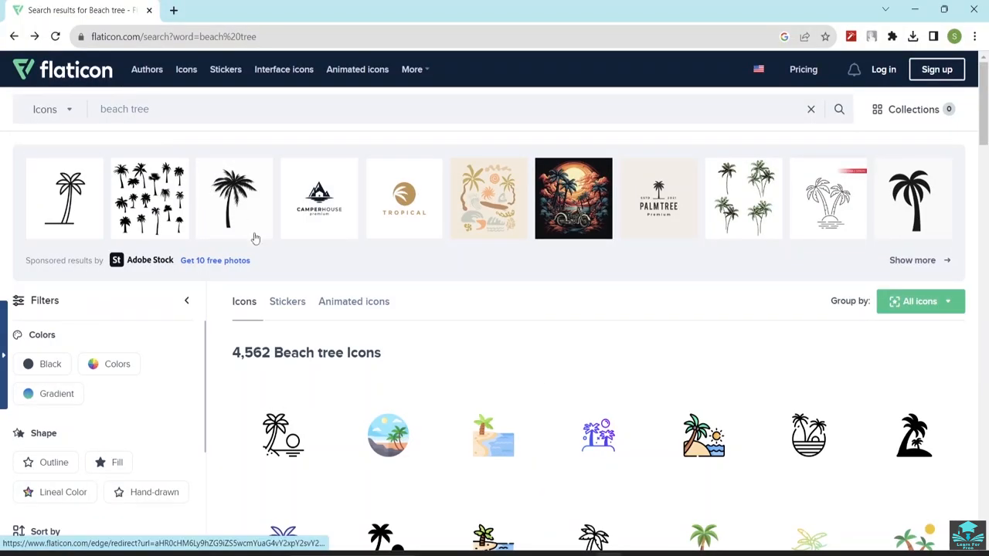
scroll(466, 384, down, 2)
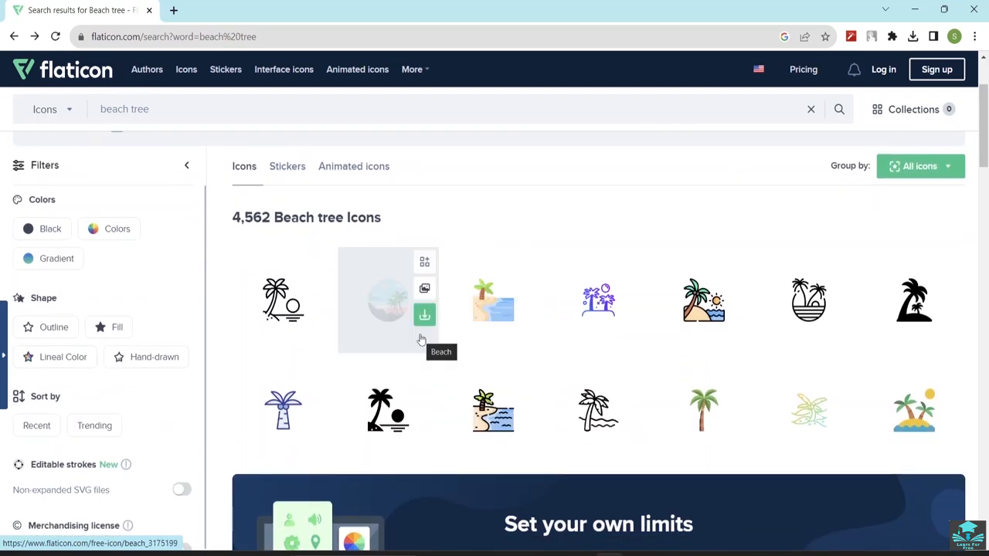
scroll(650, 286, up, 2)
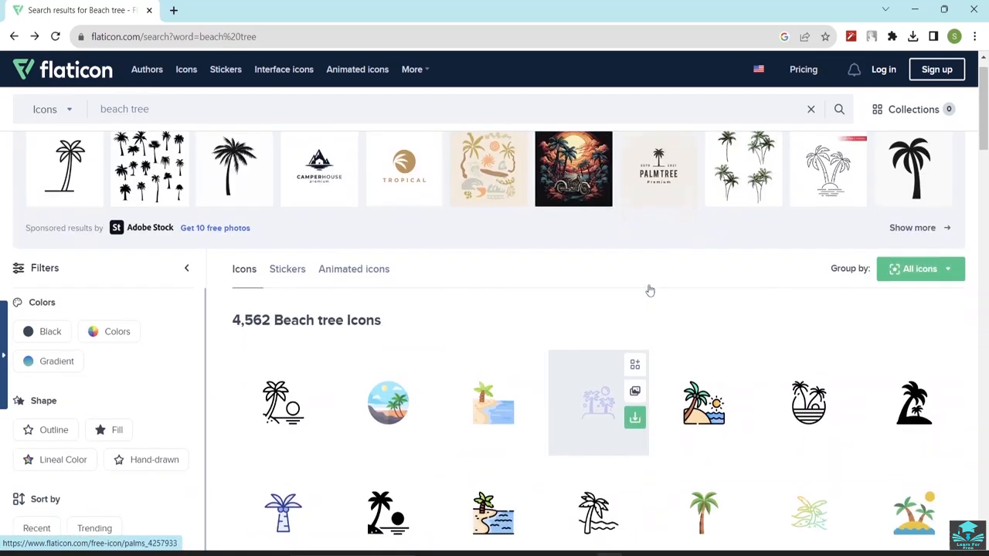
Find Freepik through a Google search in a new tab and browse its home page.
click(173, 10)
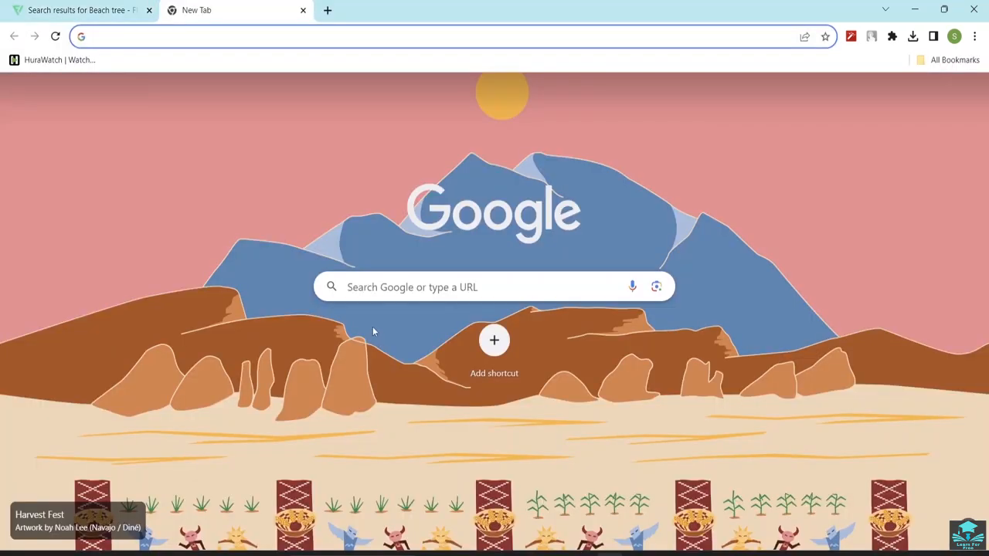
click(363, 276)
click(381, 316)
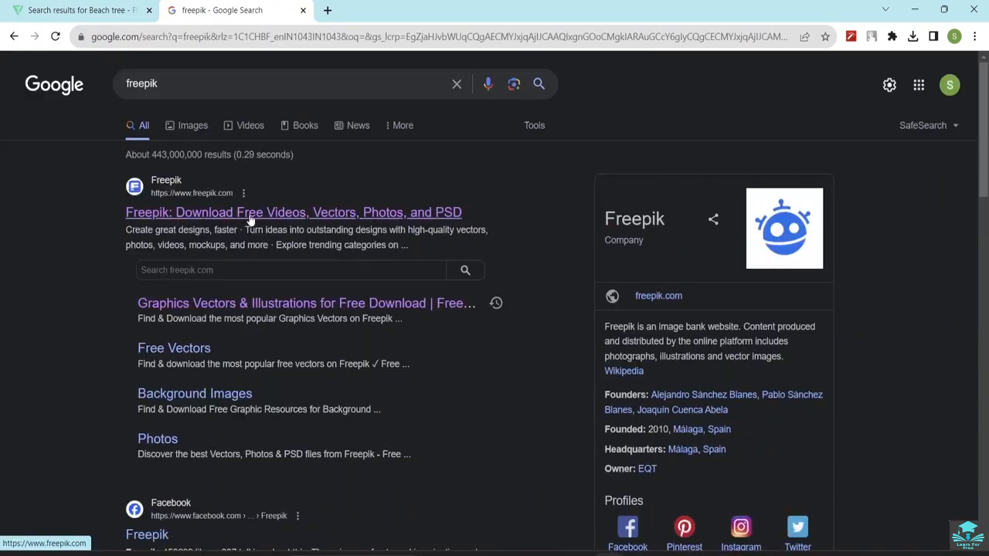
click(248, 151)
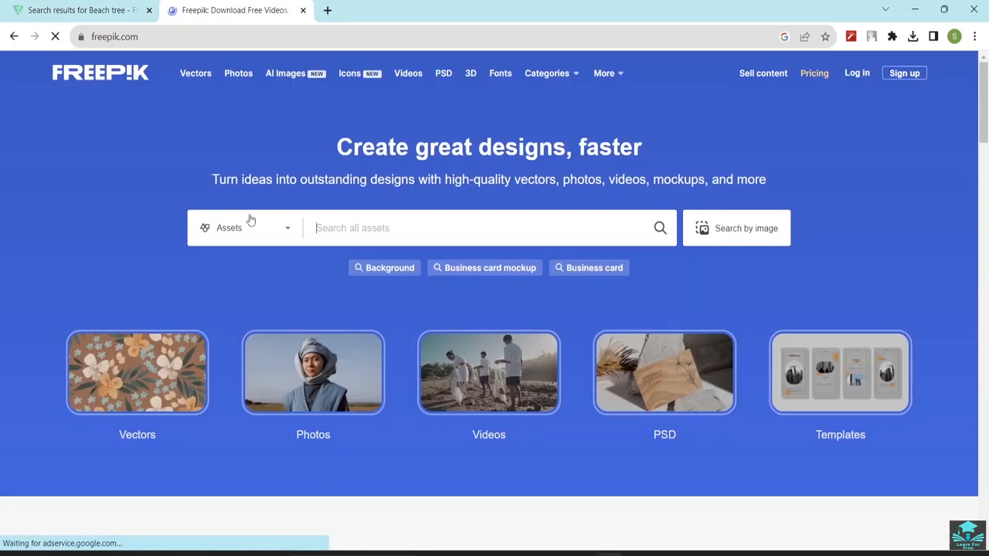
scroll(417, 263, down, 4)
scroll(433, 279, down, 4)
scroll(433, 279, up, 8)
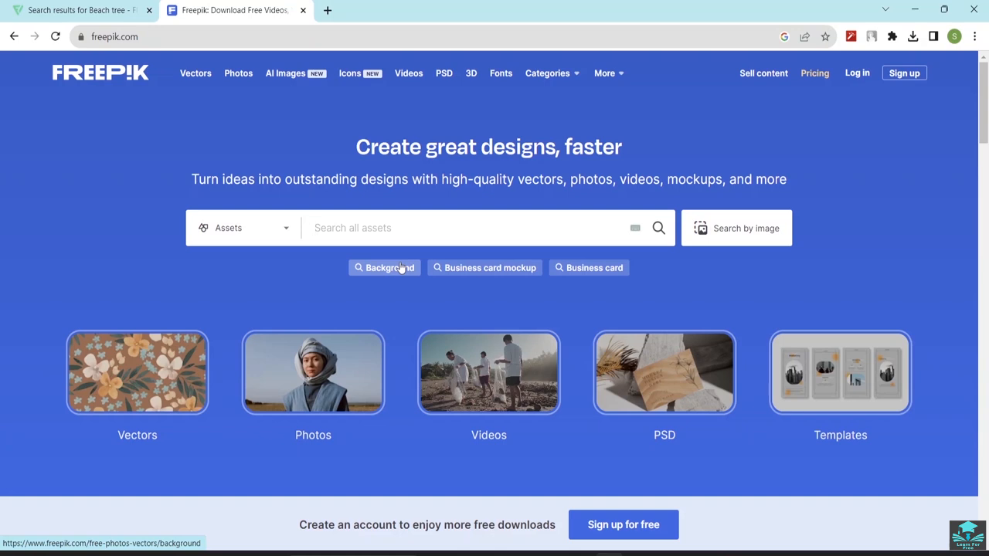
Open Freepik's pricing page and look through its individual subscription plans.
click(813, 81)
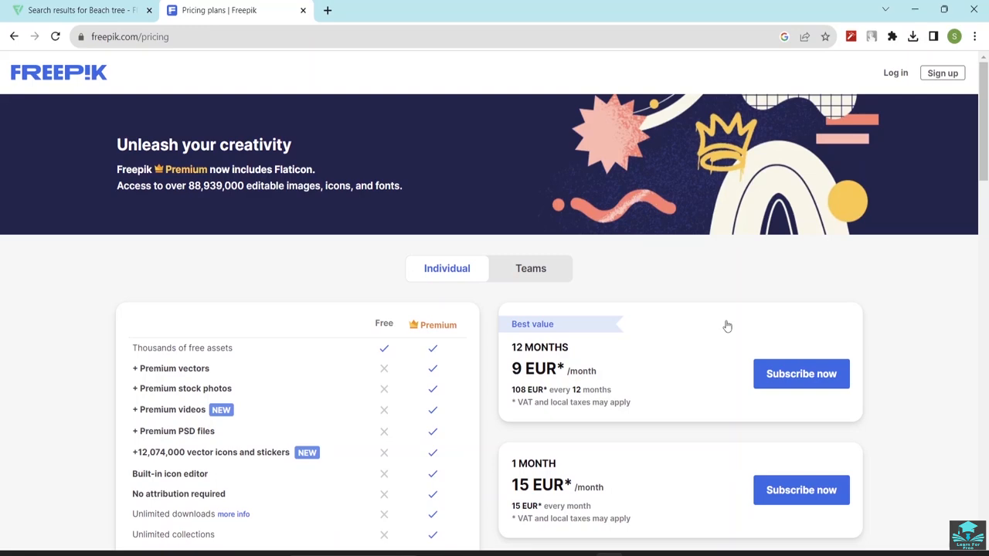
scroll(707, 384, down, 3)
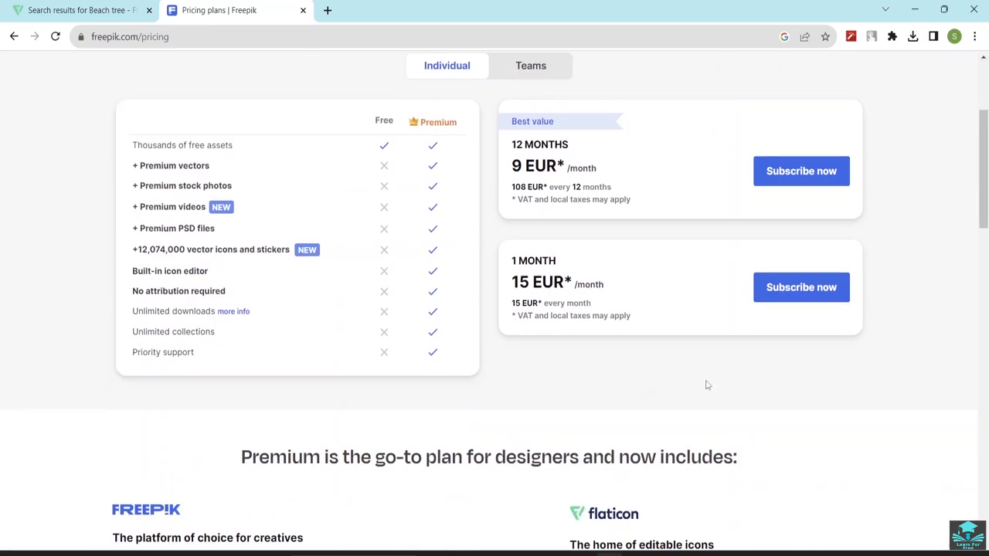
scroll(479, 231, down, 3)
scroll(474, 242, up, 6)
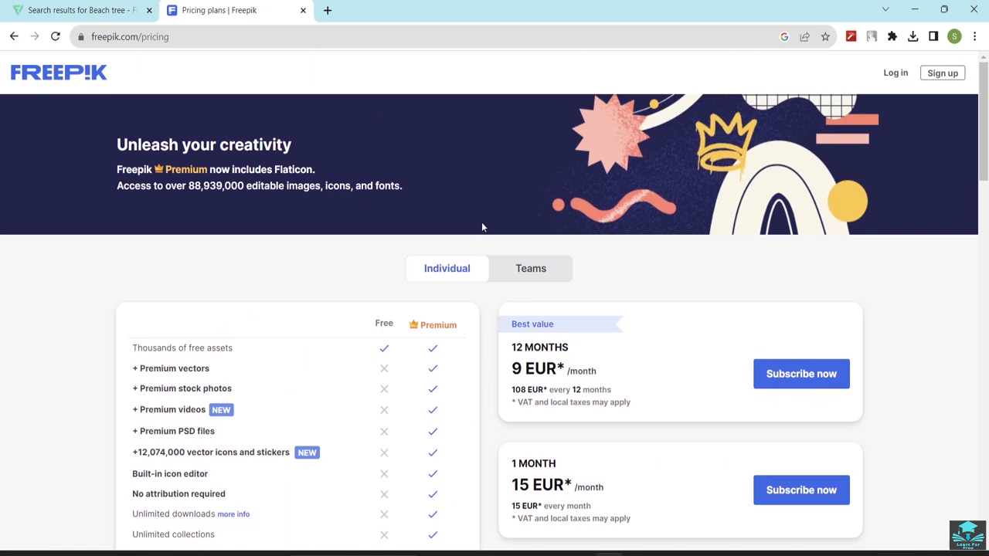
Return to the Flaticon site and view its Premium pricing plans.
click(88, 11)
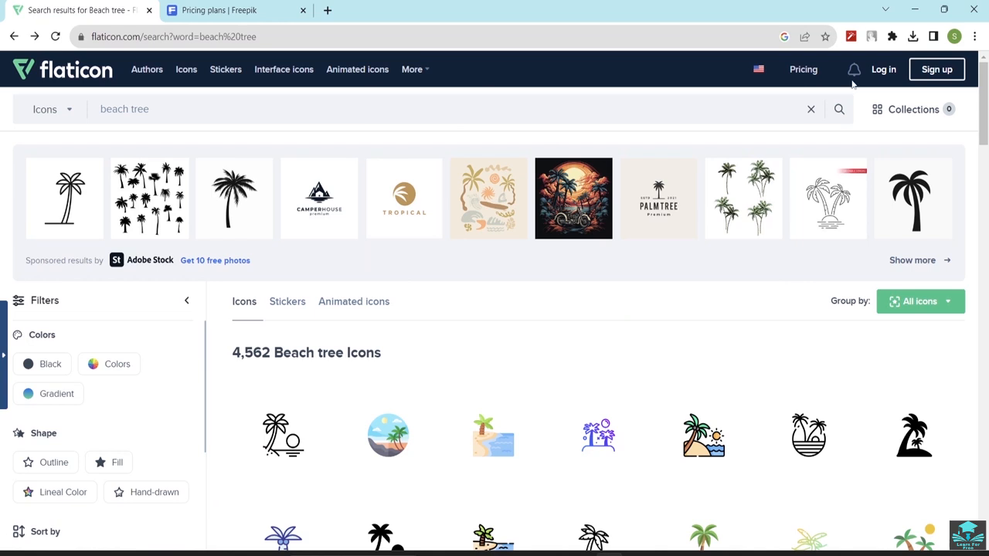
click(804, 69)
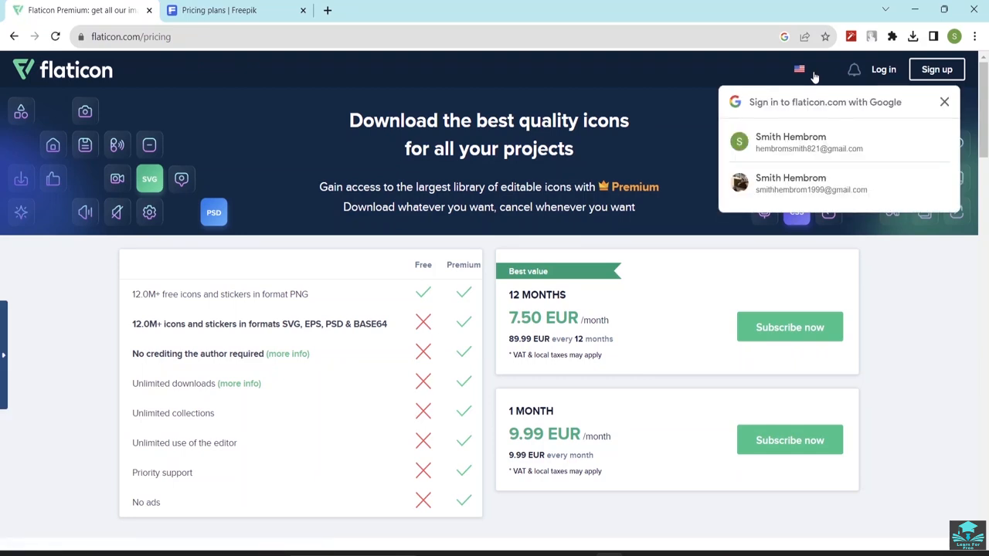
click(920, 357)
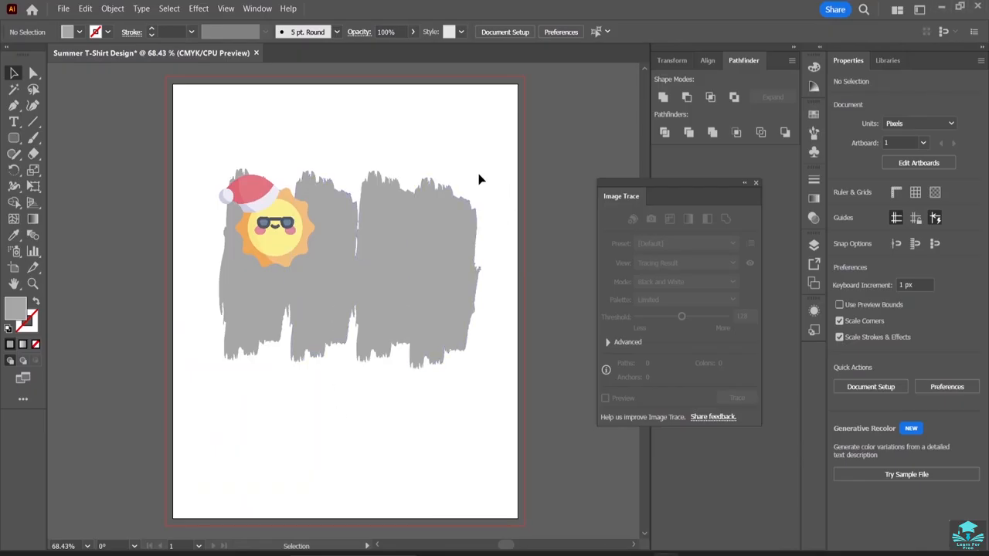
In Illustrator, deselect the sun image and dock the floating Image Trace panel as an icon in the collapsed panel column.
click(284, 239)
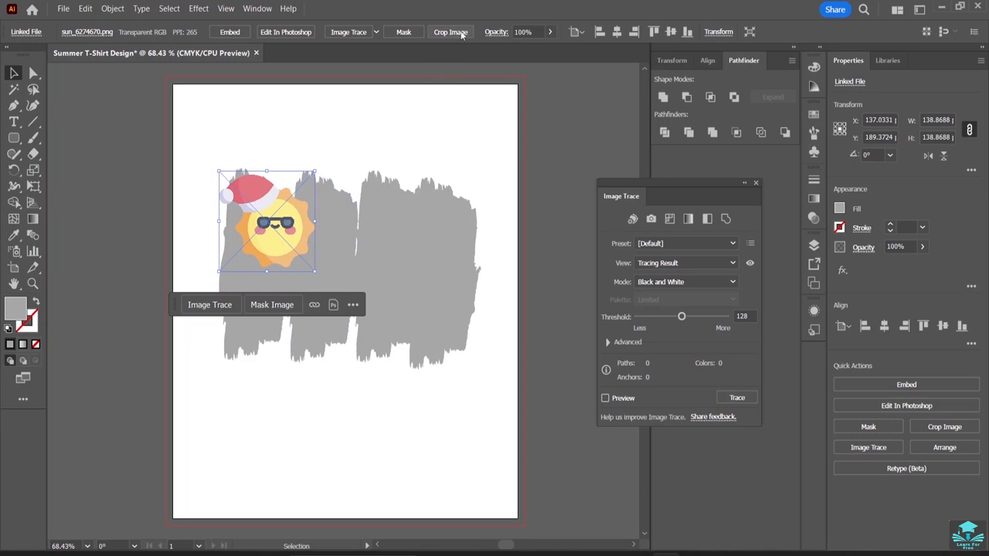
click(556, 133)
mouse_move(714, 185)
mouse_down()
mouse_move(737, 186)
mouse_move(826, 337)
mouse_move(835, 367)
mouse_move(826, 363)
mouse_up()
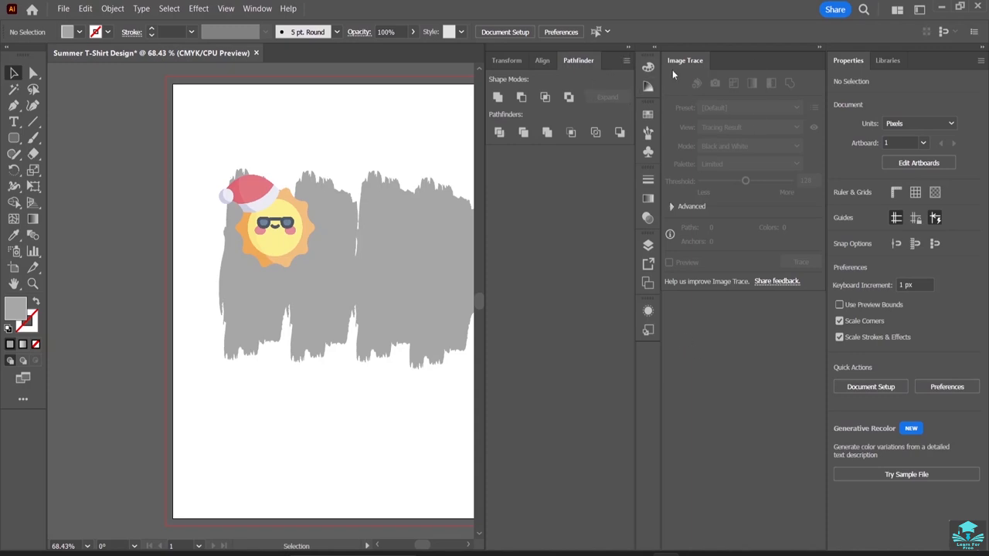
mouse_move(690, 61)
mouse_down()
mouse_move(736, 184)
mouse_move(698, 376)
mouse_move(649, 362)
mouse_up()
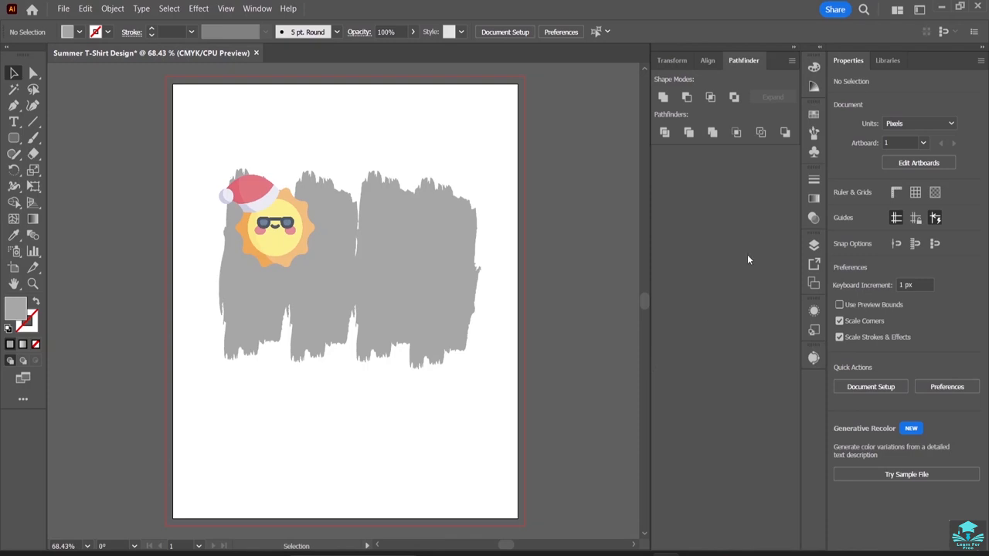
click(790, 62)
click(778, 66)
Switch to File Explorer, show the resource folder as medium icons, and check the beach icons in Downloads before returning to Illustrator.
mouse_move(581, 554)
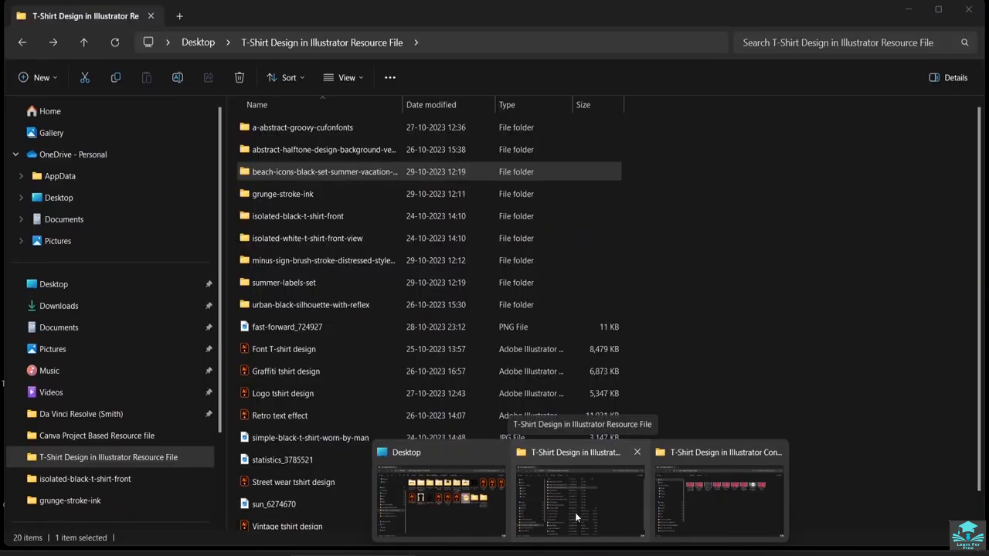
click(574, 513)
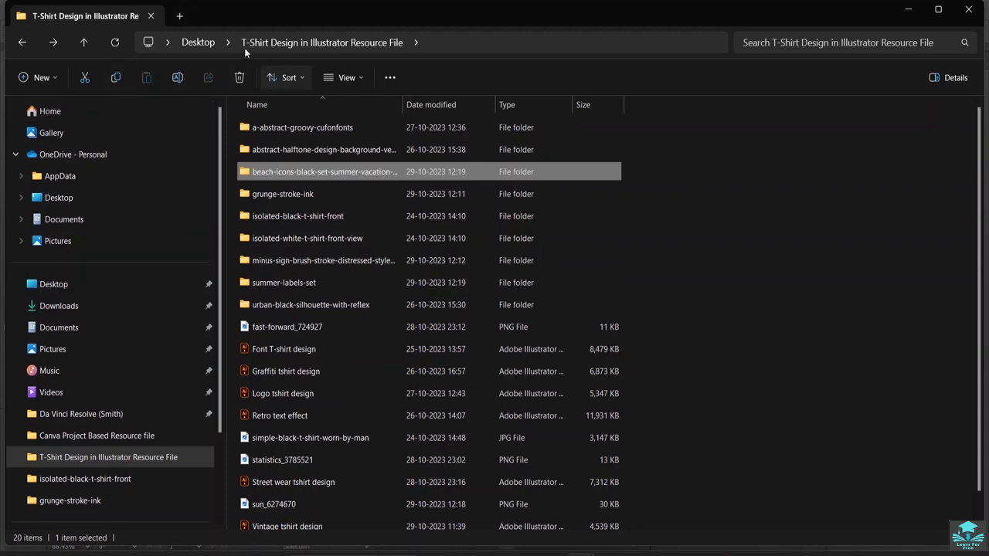
click(354, 77)
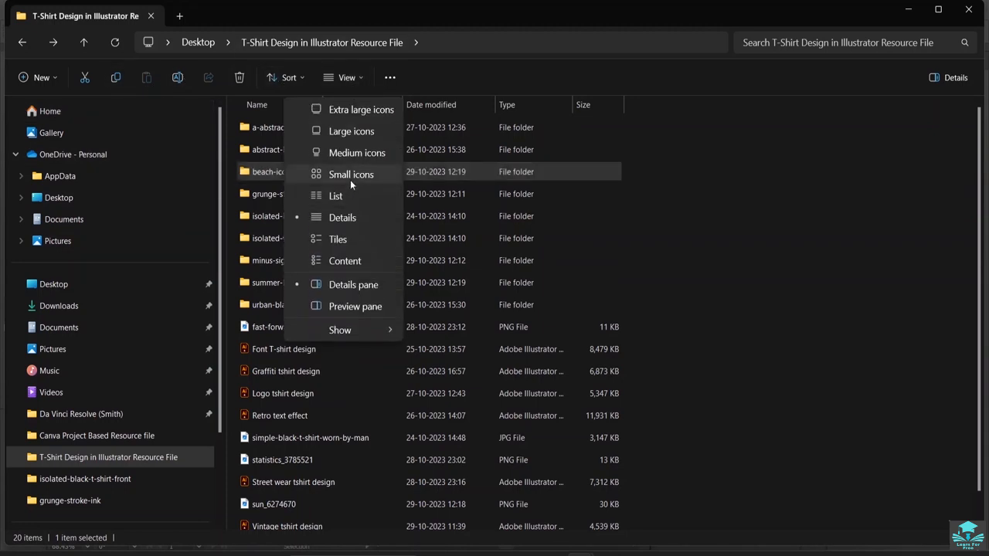
click(350, 151)
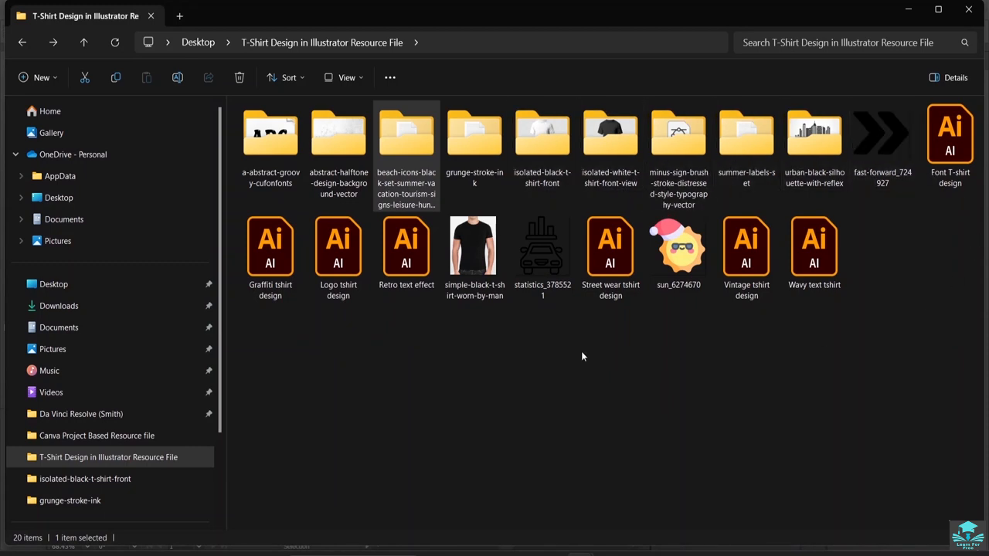
click(89, 306)
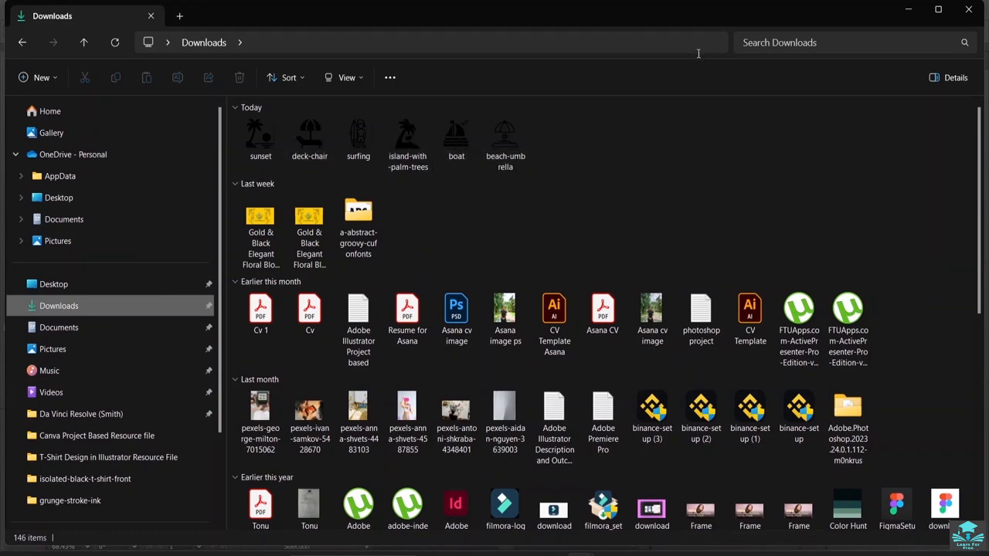
click(908, 20)
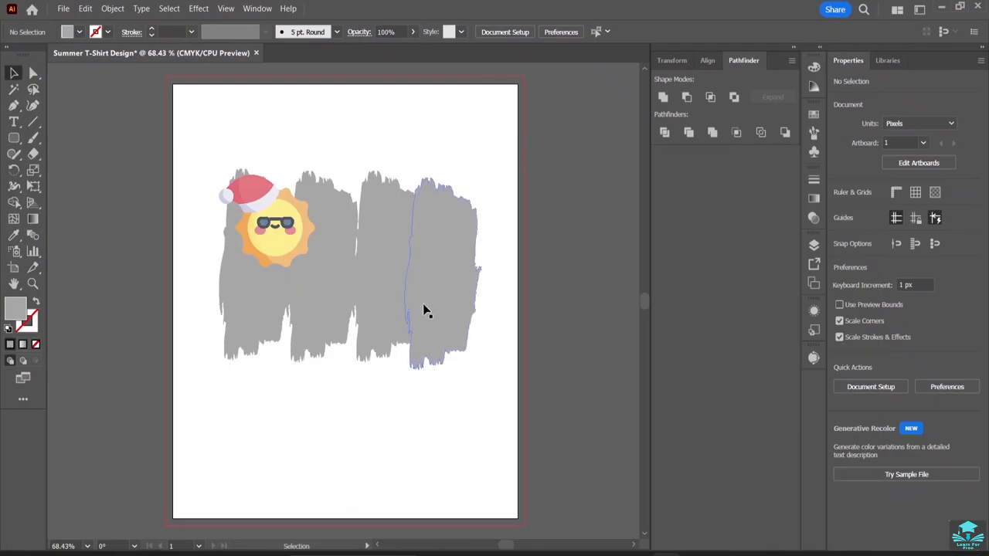
Place the island-with-palm-trees image from Downloads as a linked file about 220 px square, below the gray strokes.
click(63, 9)
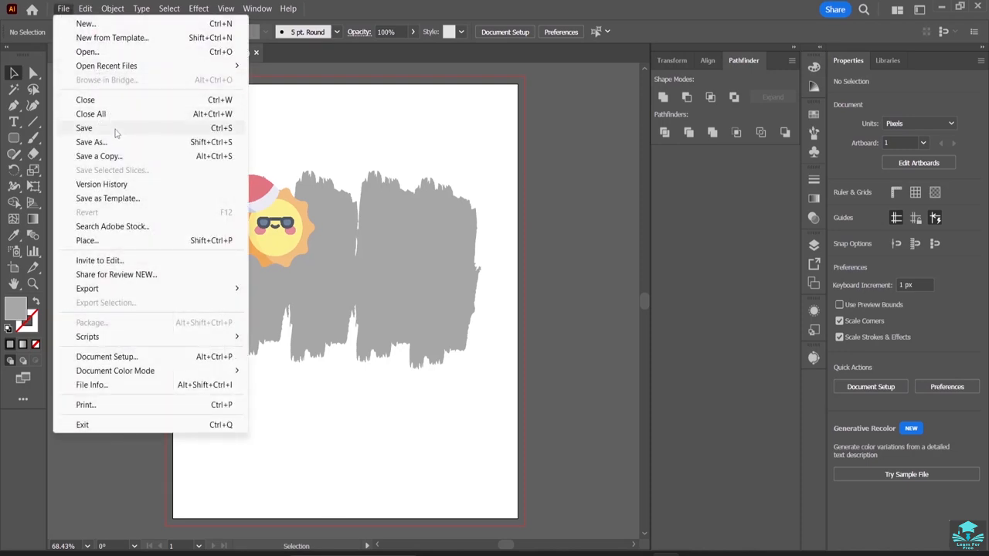
click(116, 241)
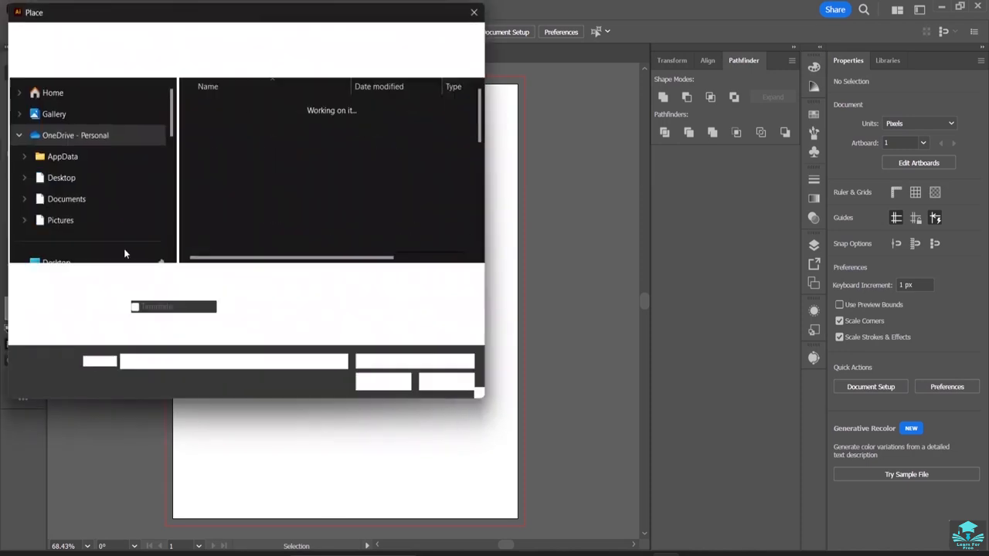
scroll(91, 222, down, 1)
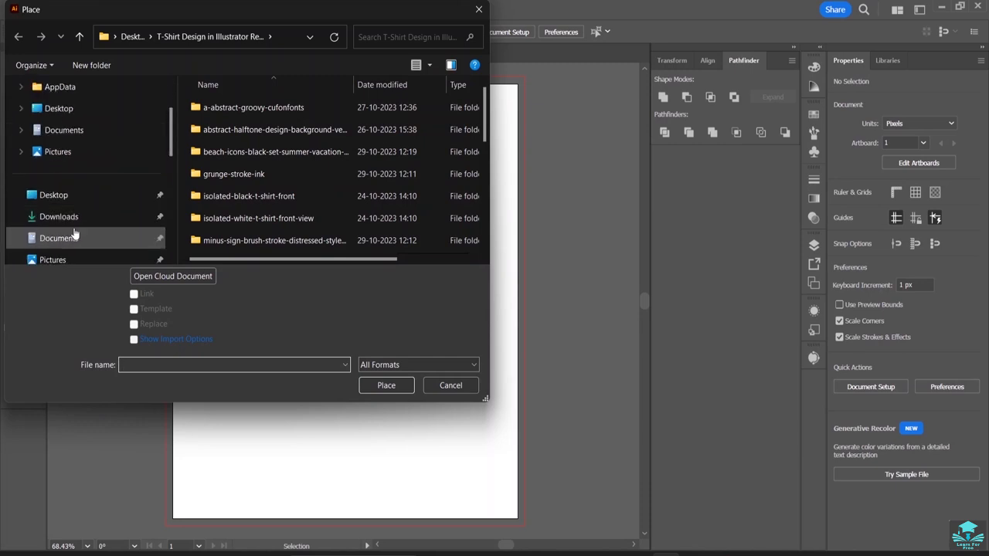
click(58, 217)
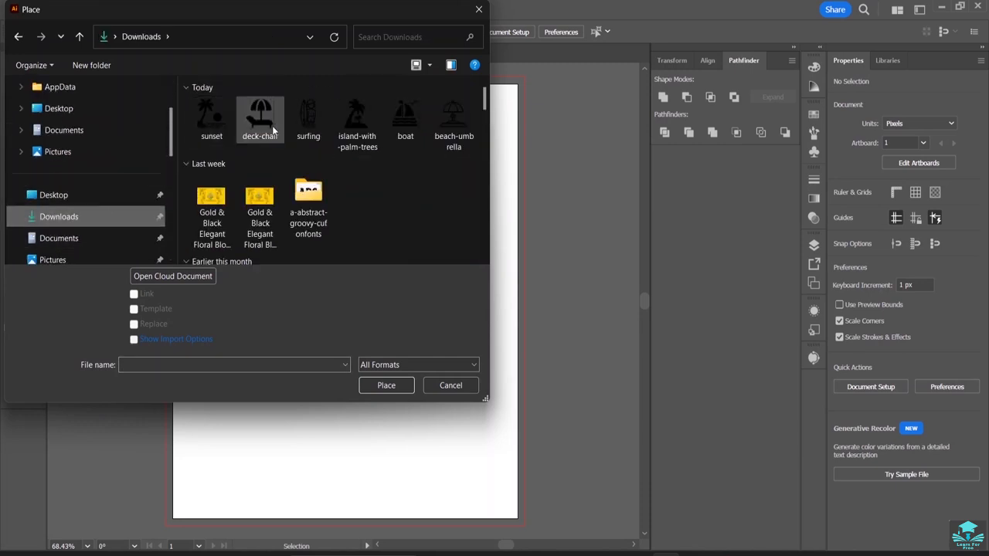
click(359, 113)
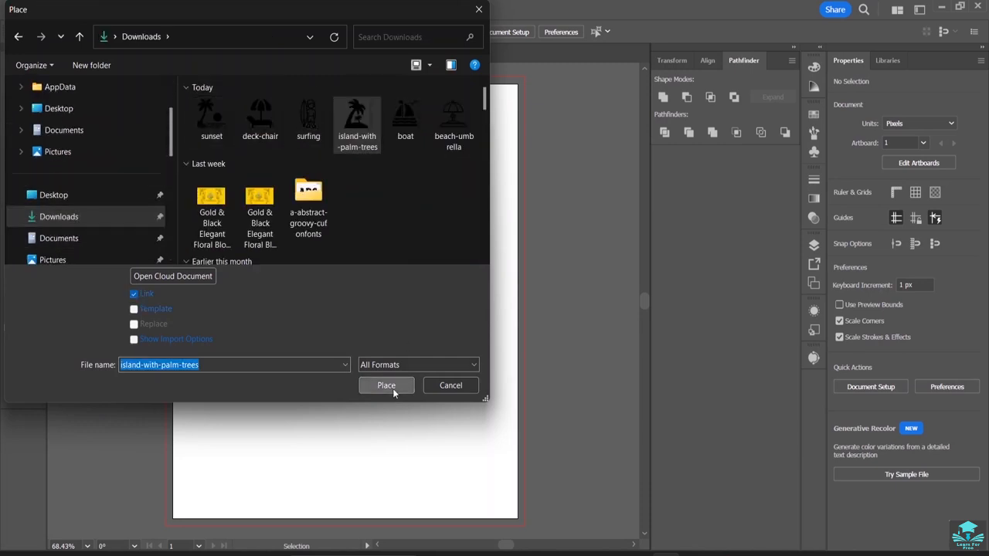
click(386, 385)
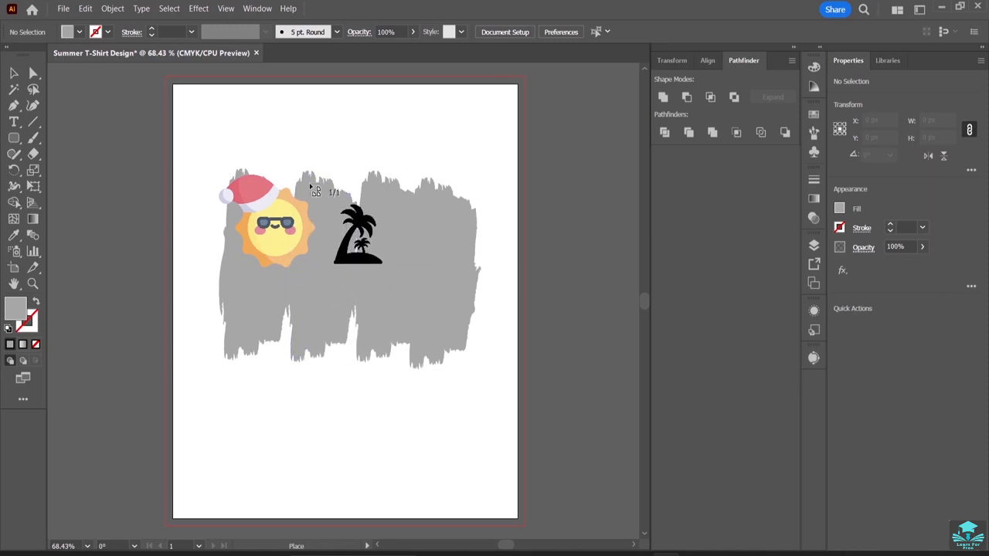
drag(214, 354, 364, 512)
Move the palm island image onto the middle of the gray strokes with its base near their lower edge, and deselect it.
mouse_move(287, 417)
mouse_down()
mouse_move(353, 278)
mouse_move(346, 231)
mouse_up()
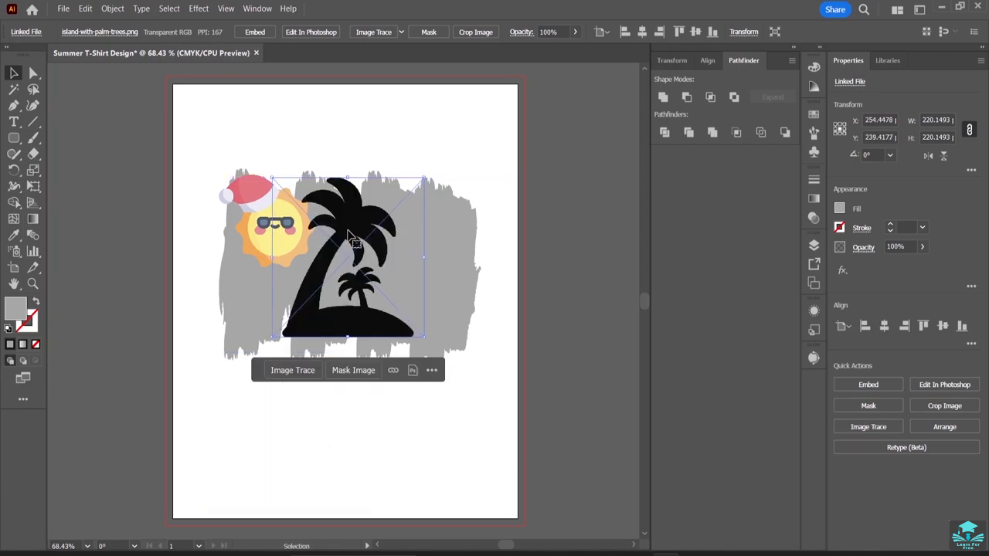
click(403, 80)
drag(353, 340, 357, 362)
drag(358, 356, 356, 354)
click(298, 437)
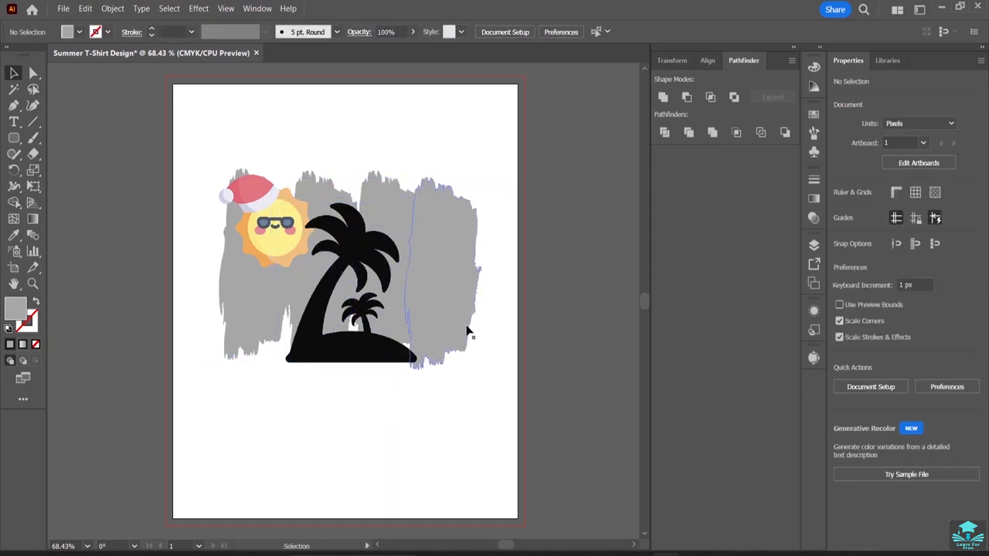
Move the sun up and left over the first stroke's top corner, and shift the palm island left to about X 233, Y 275 px.
drag(267, 243, 253, 212)
click(327, 131)
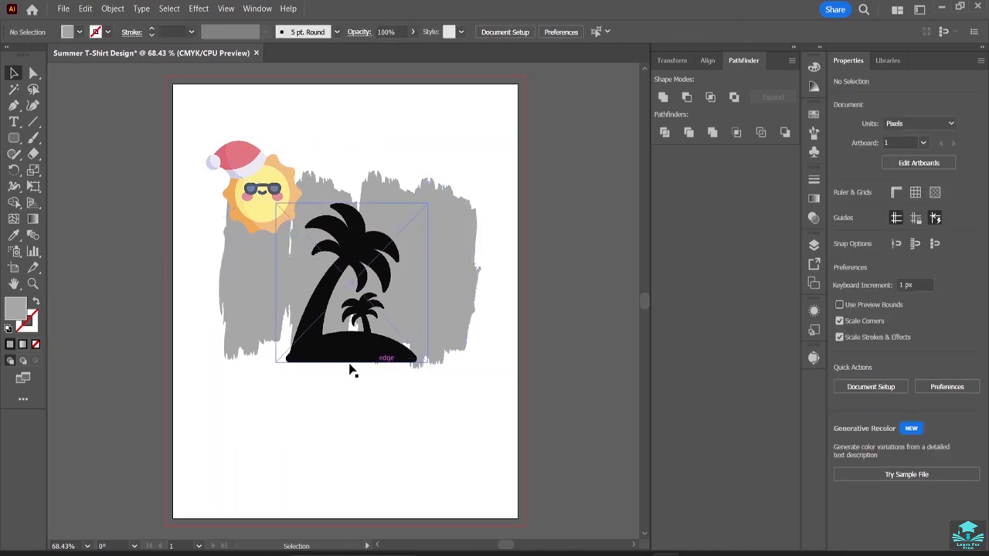
drag(344, 348, 310, 348)
click(364, 102)
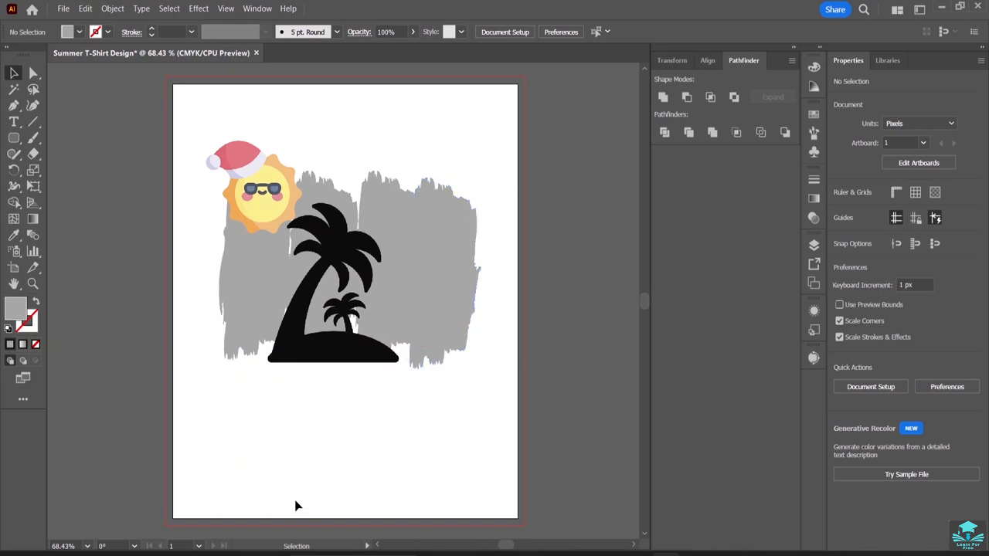
mouse_move(578, 553)
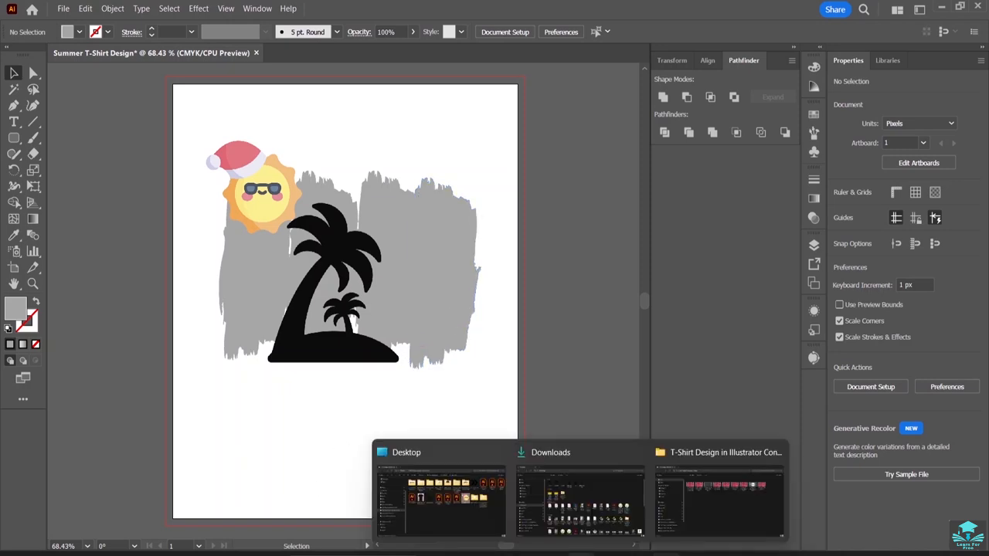
click(391, 316)
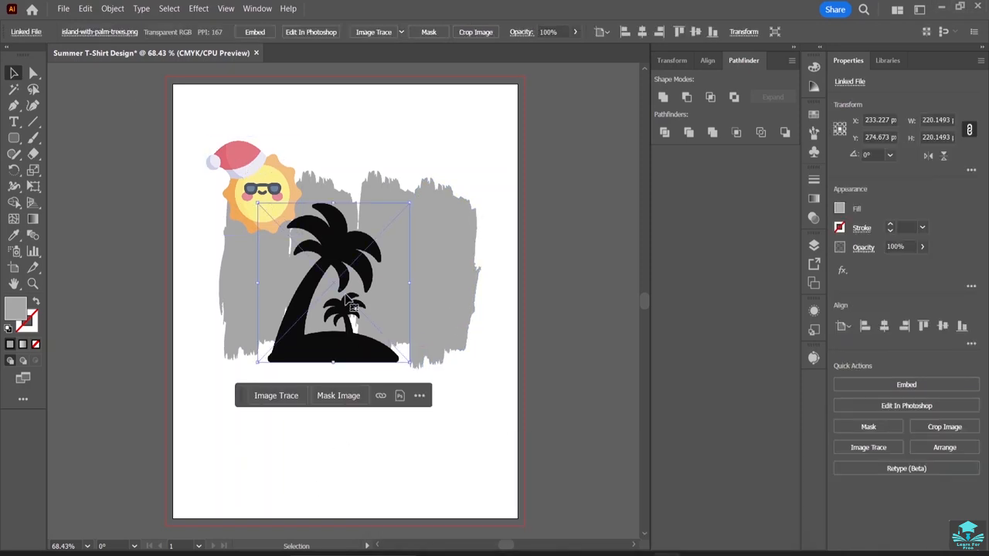
click(455, 271)
click(579, 319)
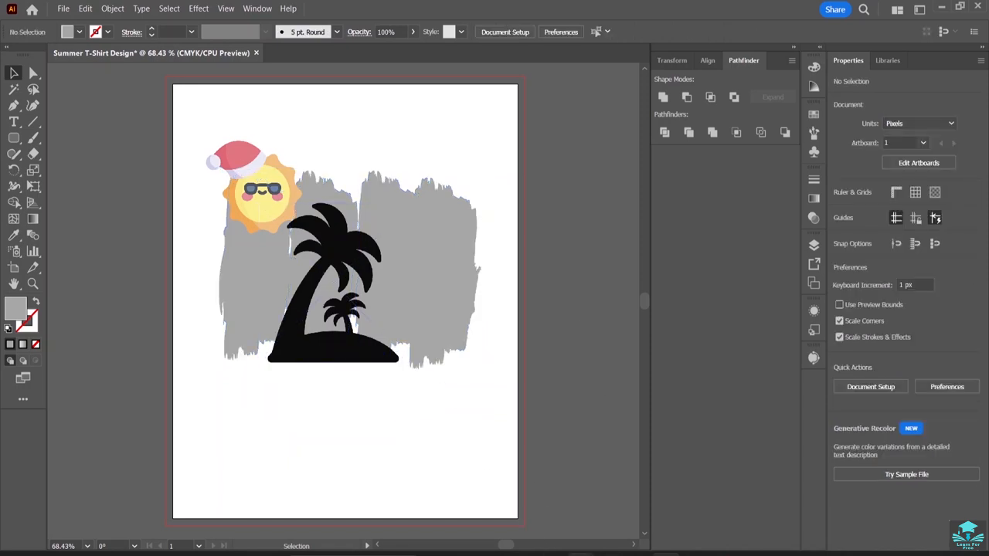
Switch to File Explorer, shrink its window and park it beside the artboard, and show the Downloads folder.
mouse_move(576, 553)
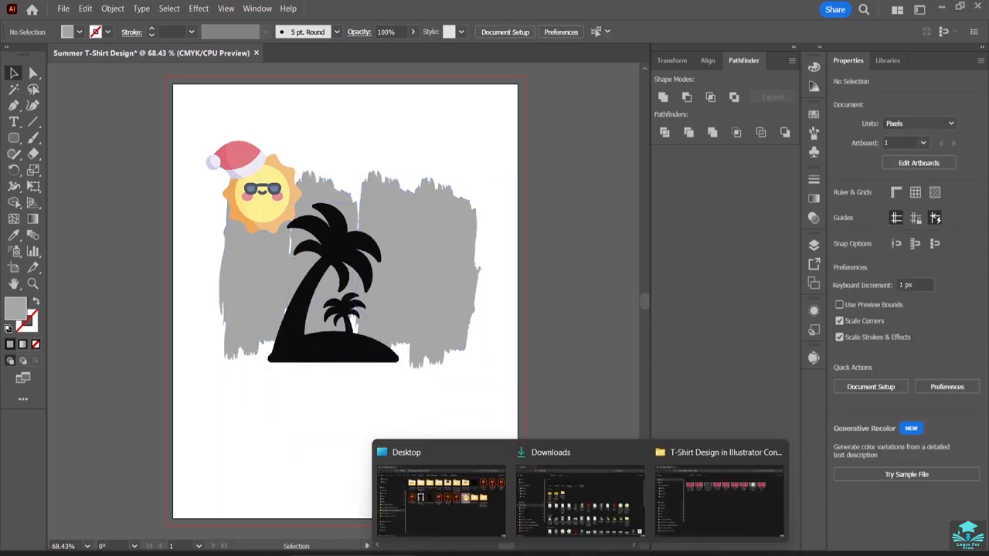
click(486, 525)
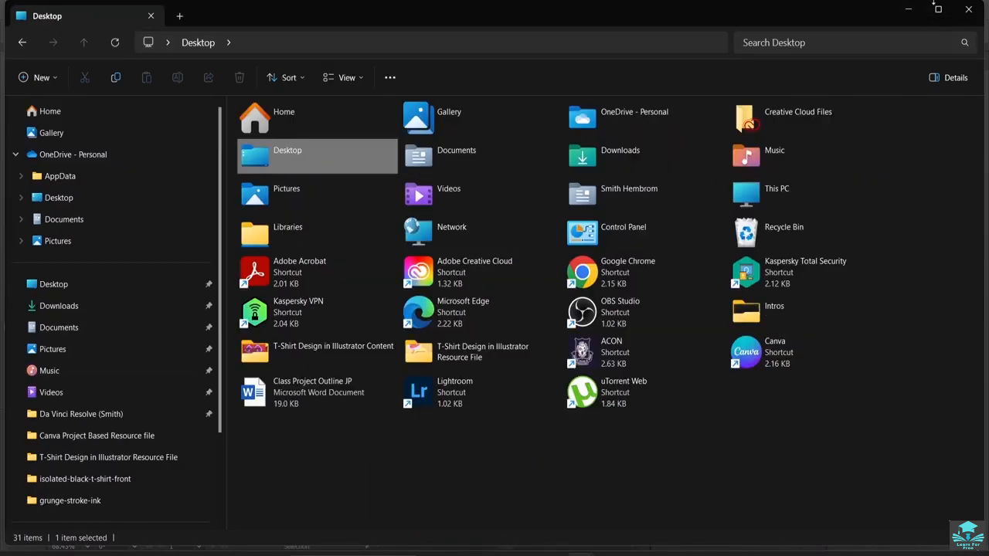
click(936, 7)
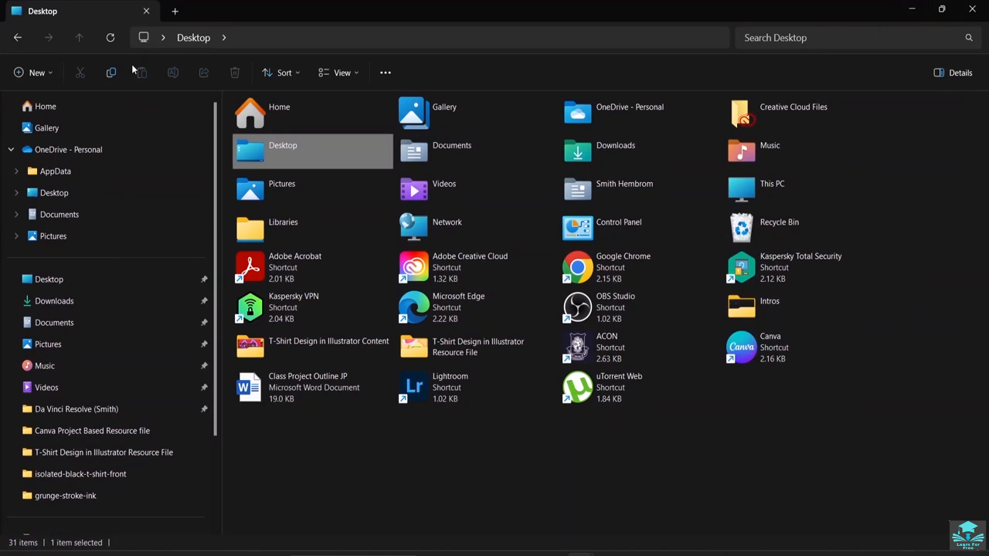
click(941, 7)
drag(983, 85, 461, 85)
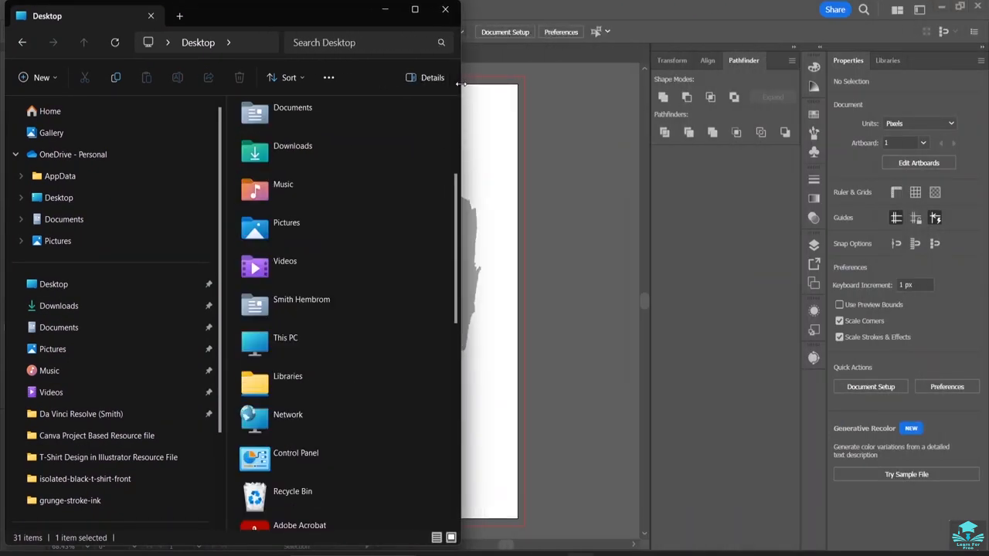
drag(227, 545, 256, 334)
drag(269, 15, 803, 48)
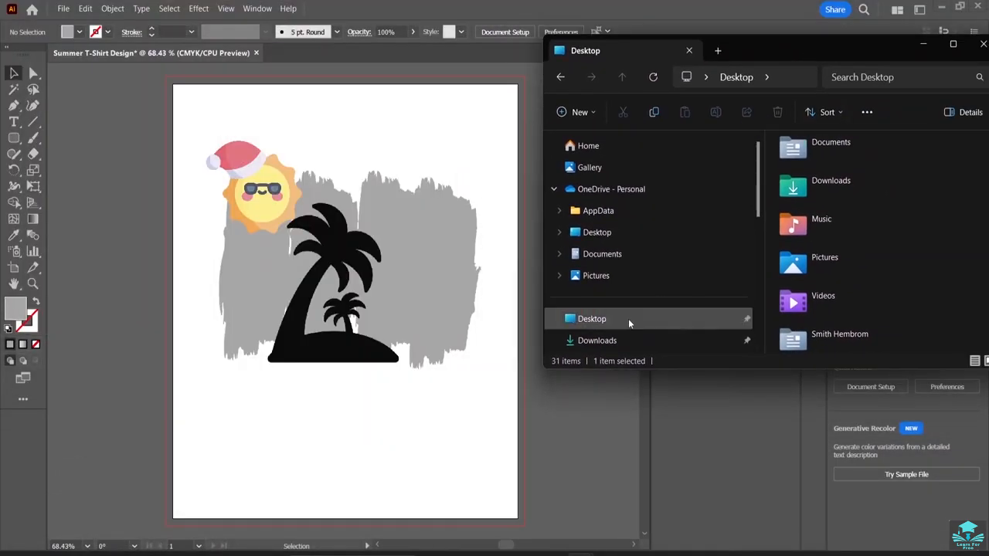
click(630, 340)
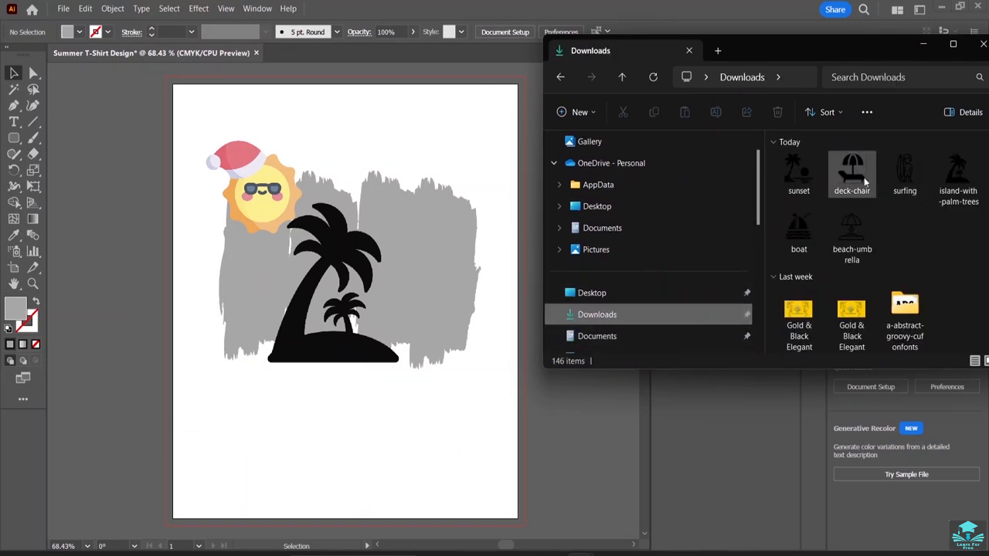
Place the deck-chair image from Downloads, scale it to about half size, and move it over the lower end of the last gray strokes.
drag(857, 179, 404, 279)
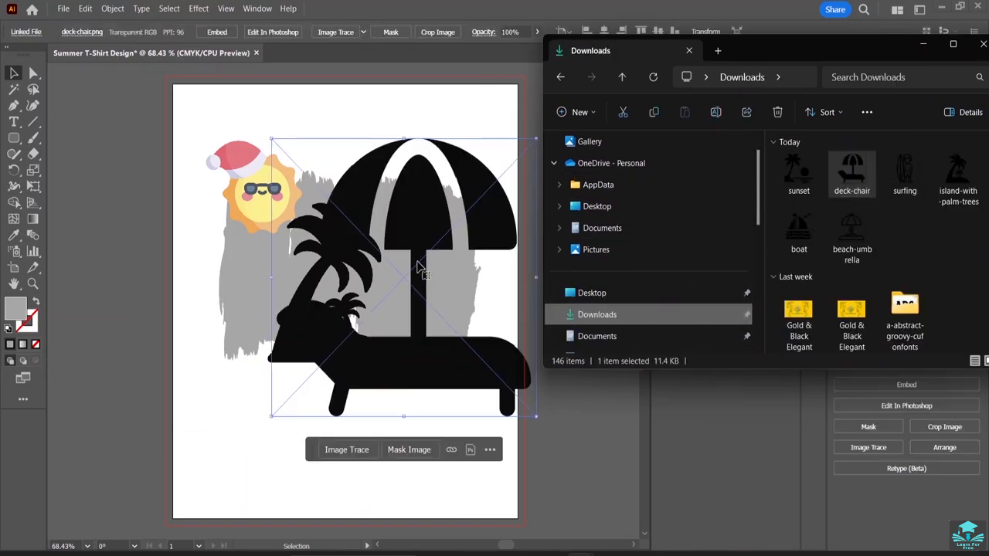
drag(536, 416, 396, 268)
drag(340, 202, 463, 293)
Move the sun up above the first stroke, the palm island to about X 169, Y 284 px, and the deck chair onto the last strokes; deselect.
drag(264, 194, 236, 147)
drag(319, 303, 274, 305)
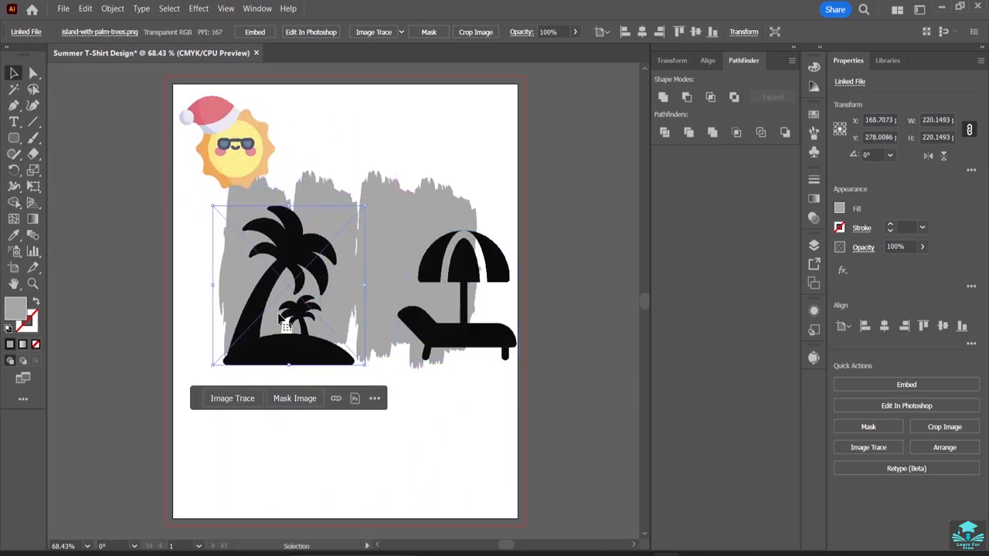
drag(270, 349, 298, 362)
drag(435, 338, 397, 347)
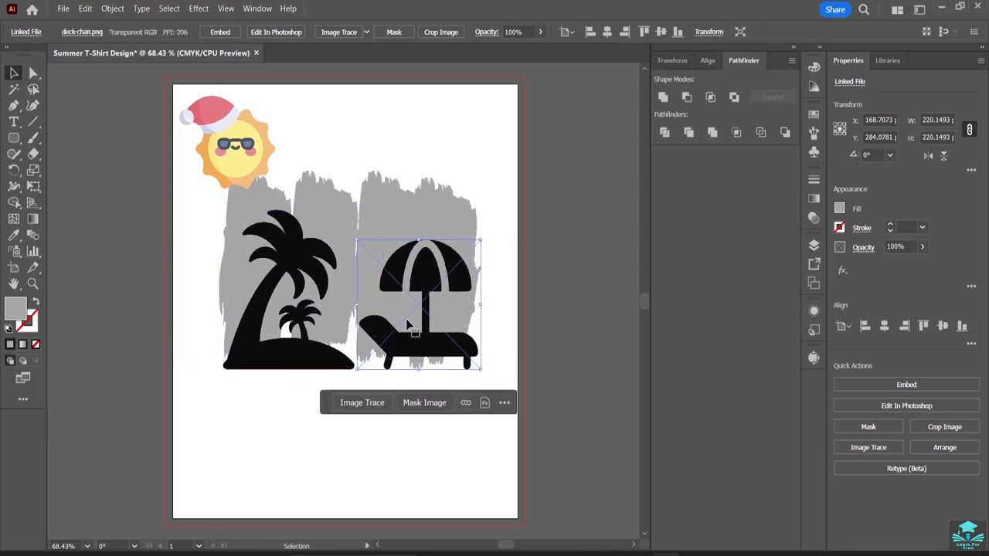
click(430, 214)
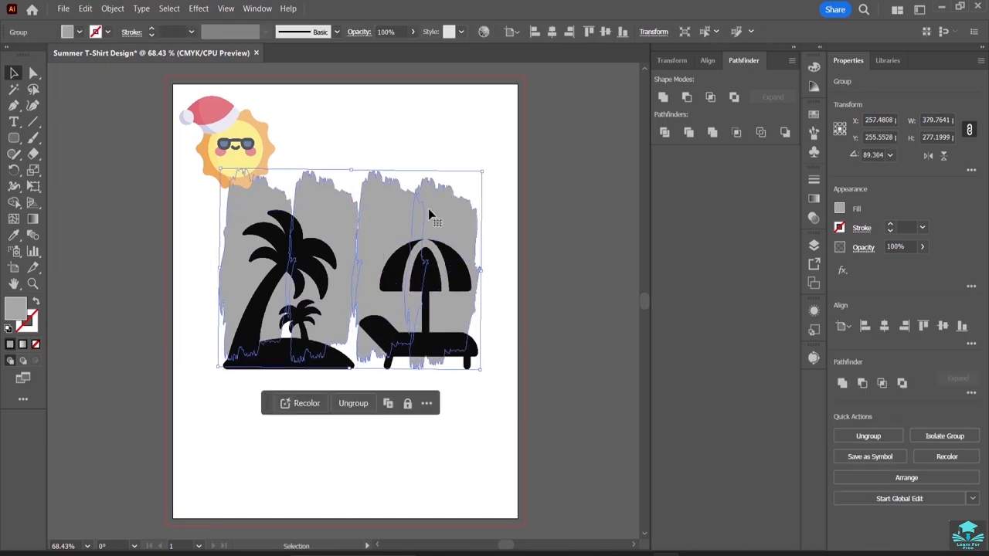
click(430, 101)
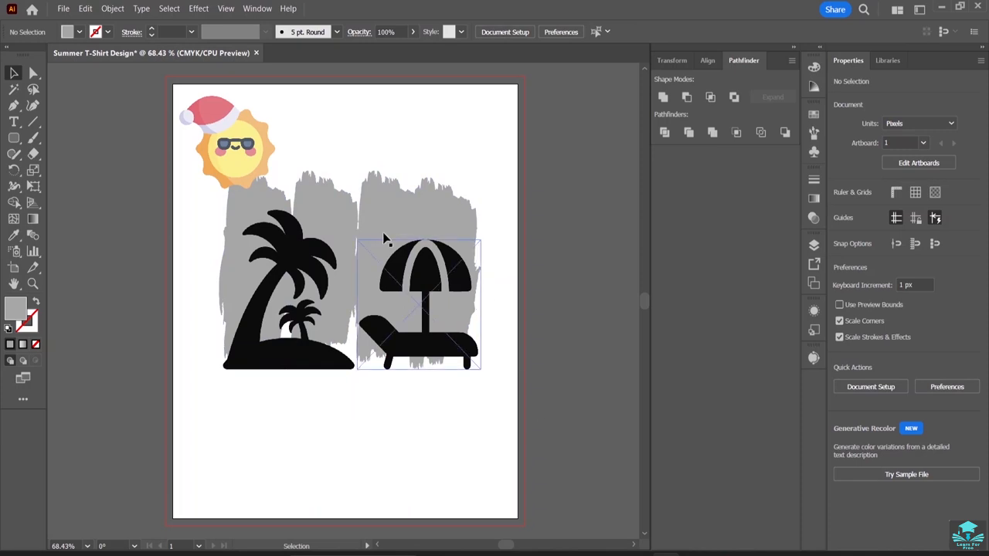
Place the surfing image from Downloads as a linked file, scale it to about 187 px square, and move it below the deck chair.
mouse_move(582, 553)
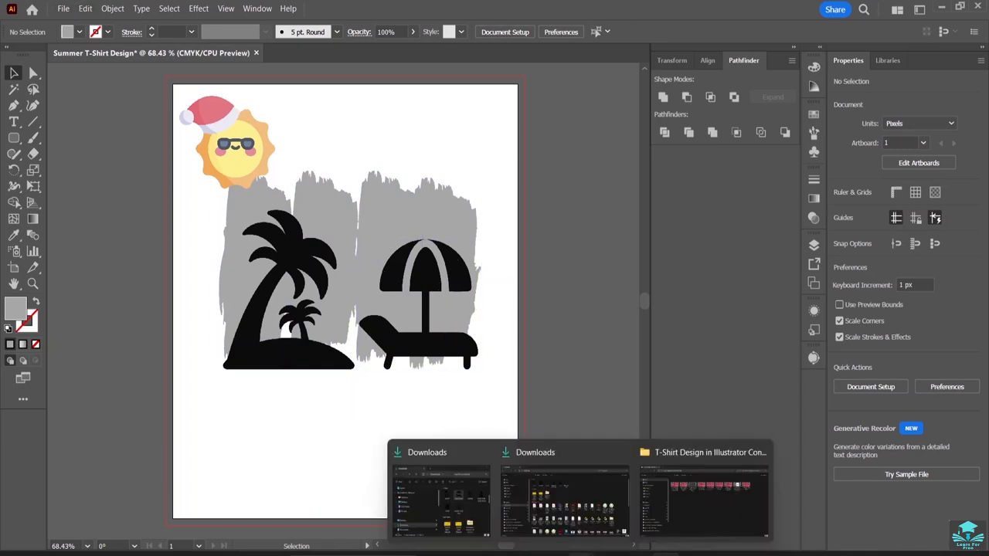
click(438, 495)
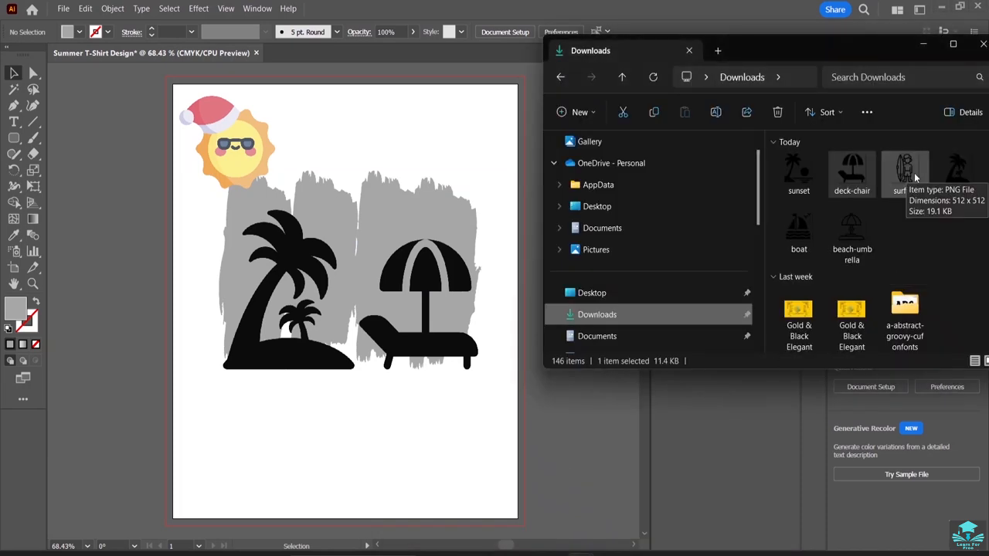
drag(914, 172, 463, 360)
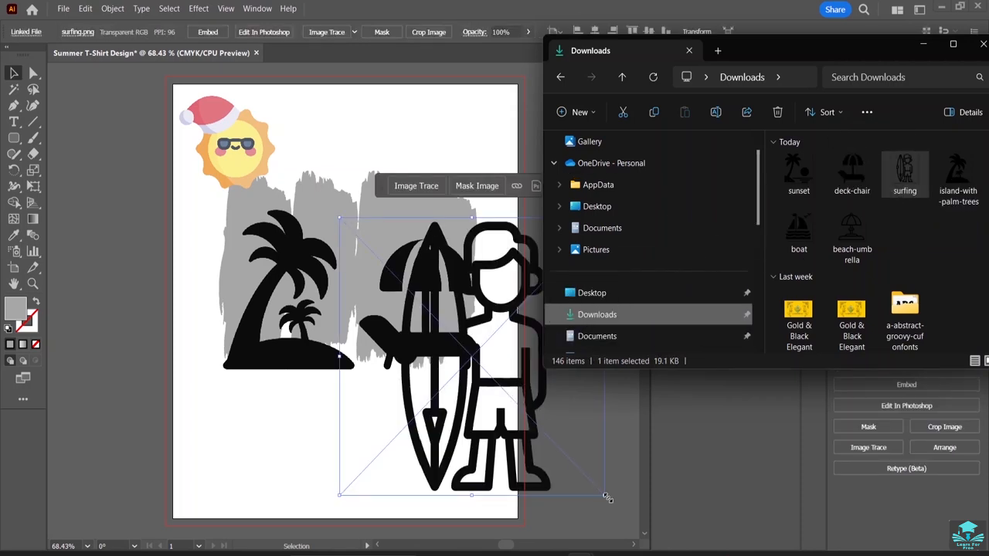
drag(607, 499, 468, 354)
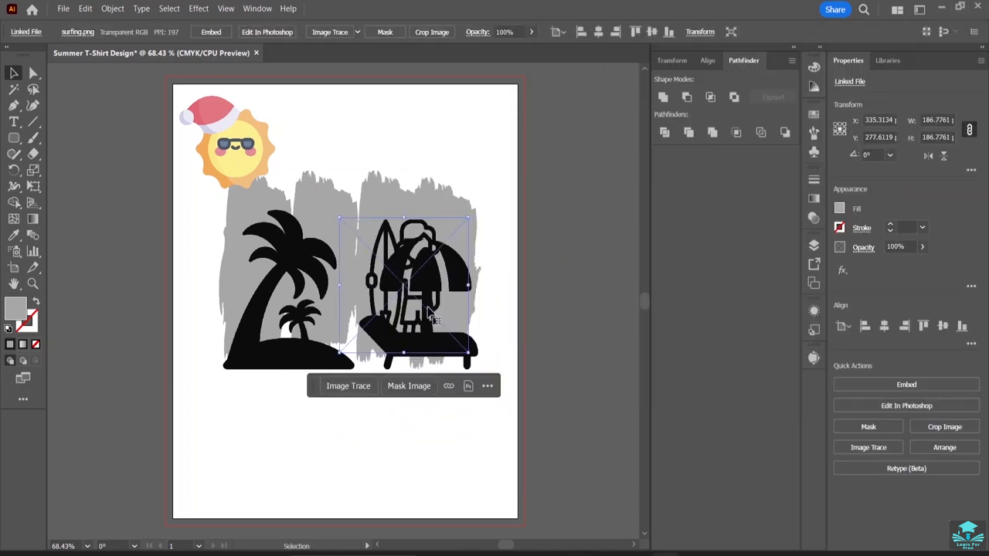
drag(397, 286, 400, 430)
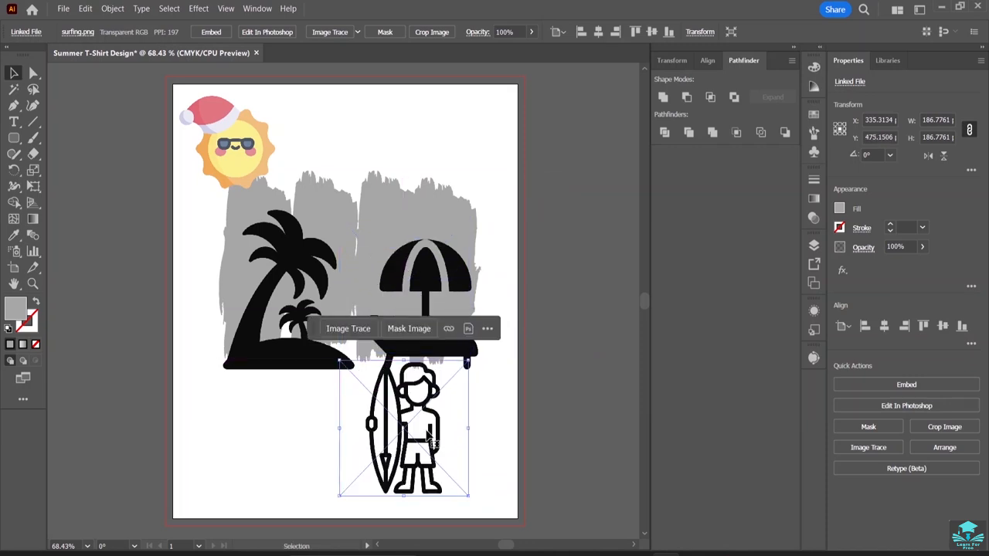
Move the surfer up over the deck chair to about X 341, Y 362 px, and bring it to the front.
drag(432, 459, 435, 377)
right_click(437, 376)
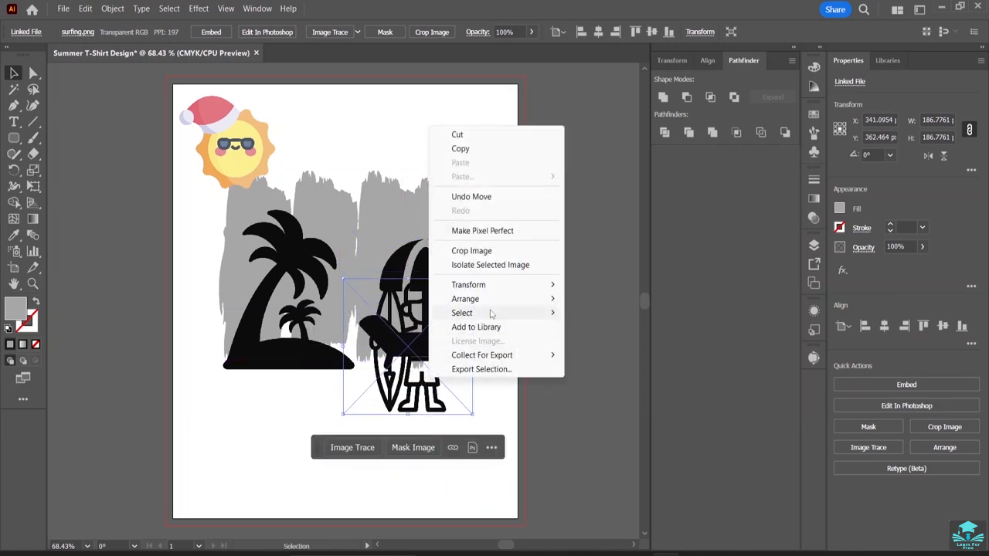
mouse_move(491, 308)
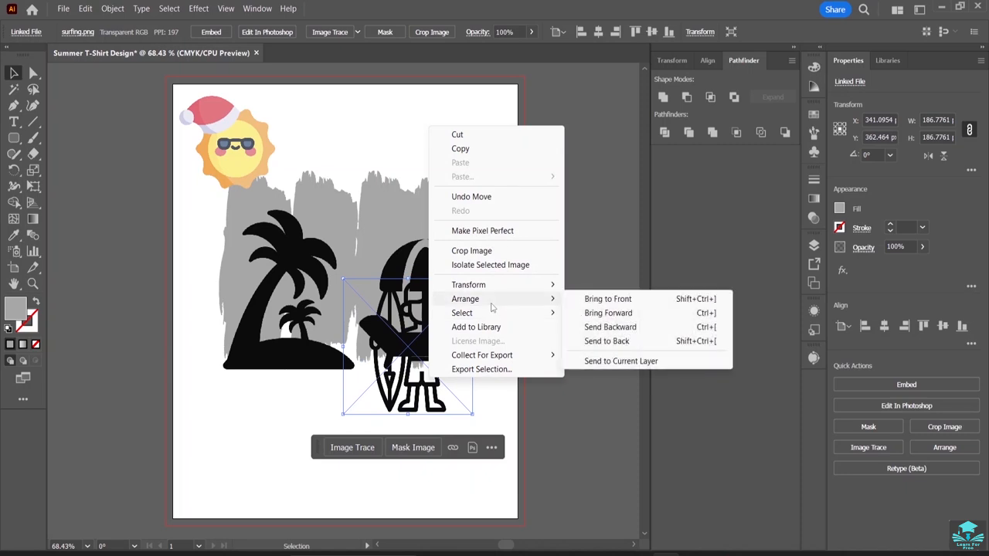
click(593, 300)
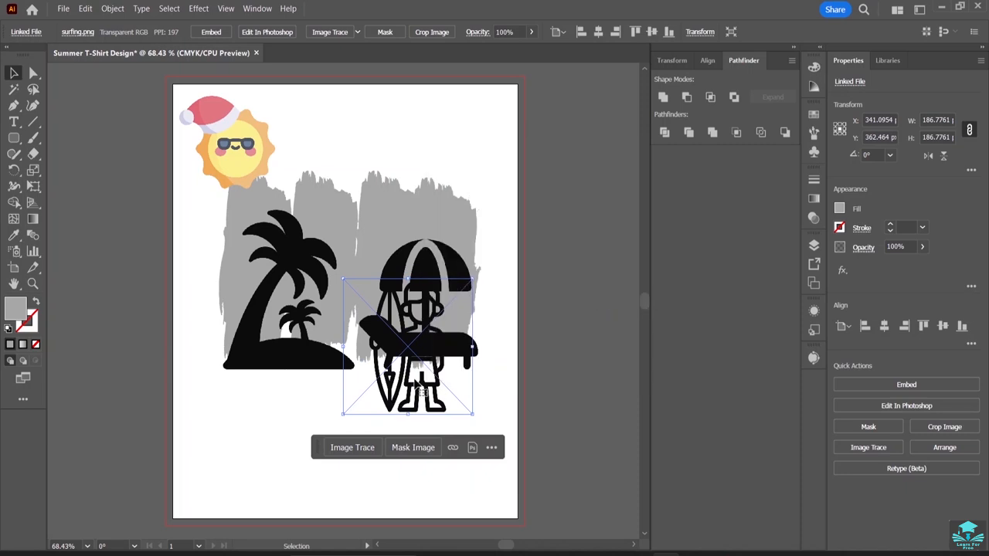
right_click(420, 378)
mouse_move(466, 296)
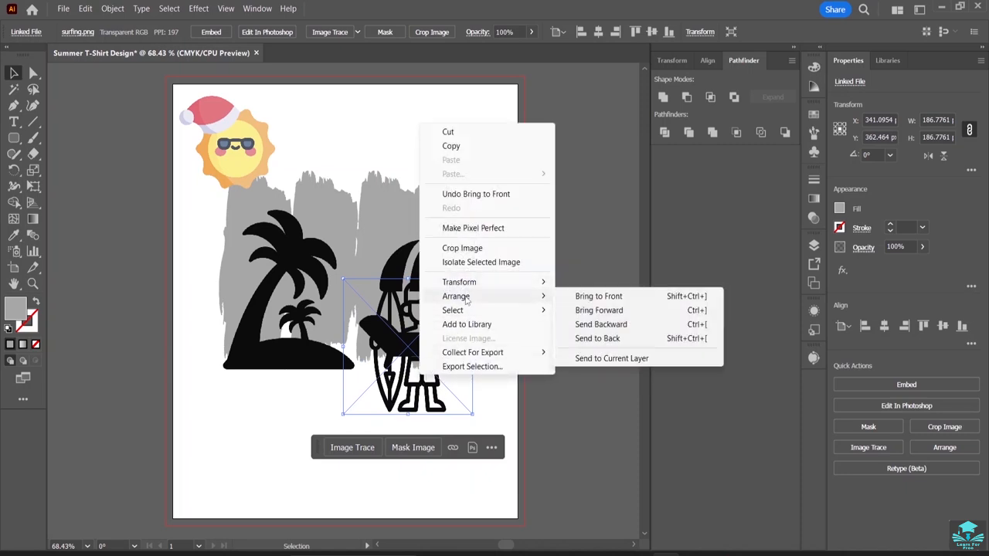
click(594, 295)
Move the surfer between the palm island and the deck chair, at about X 259, Y 316 px, and bring it to the front again.
mouse_move(412, 397)
mouse_down()
mouse_move(348, 397)
mouse_move(371, 346)
mouse_up()
drag(360, 292, 366, 293)
click(259, 337)
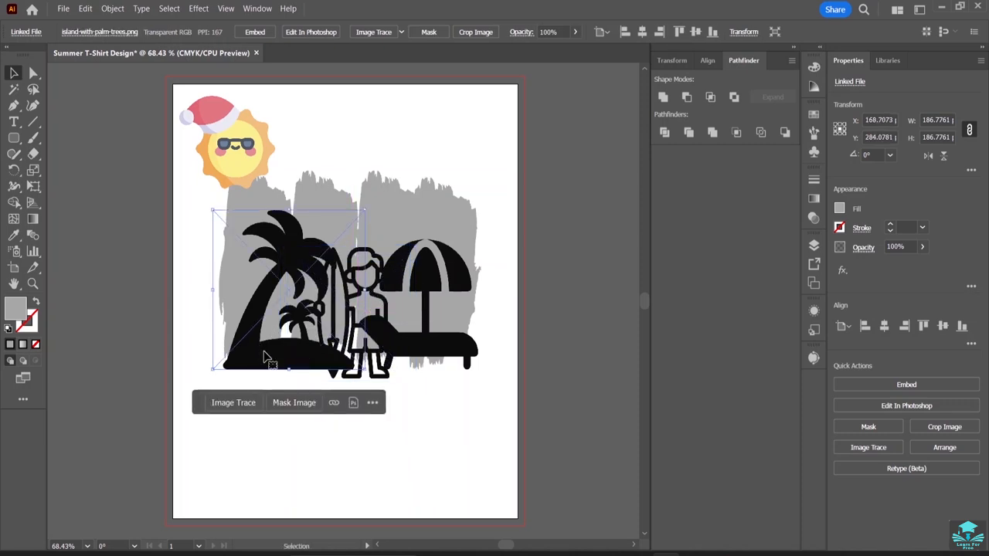
right_click(360, 328)
mouse_move(465, 252)
click(541, 249)
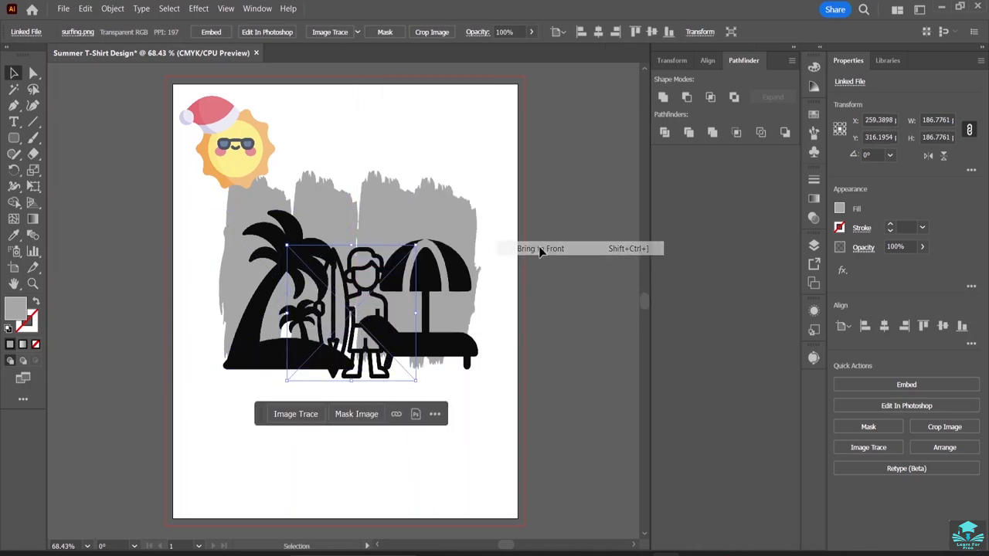
Move the surfer to the blank area under the deck chair, at about X 361, Y 472 px, and bring it to the front there.
drag(359, 308, 430, 421)
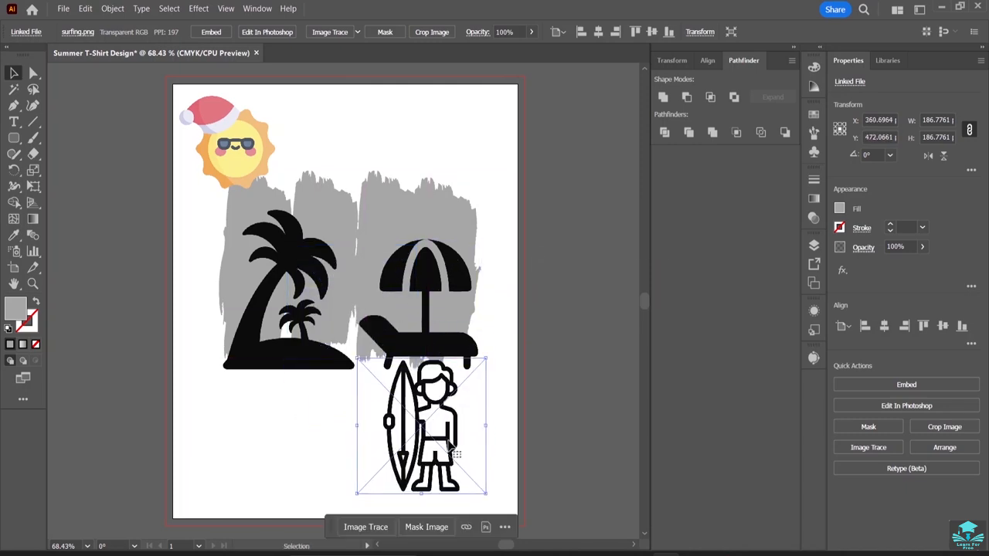
right_click(439, 437)
mouse_move(480, 357)
click(587, 355)
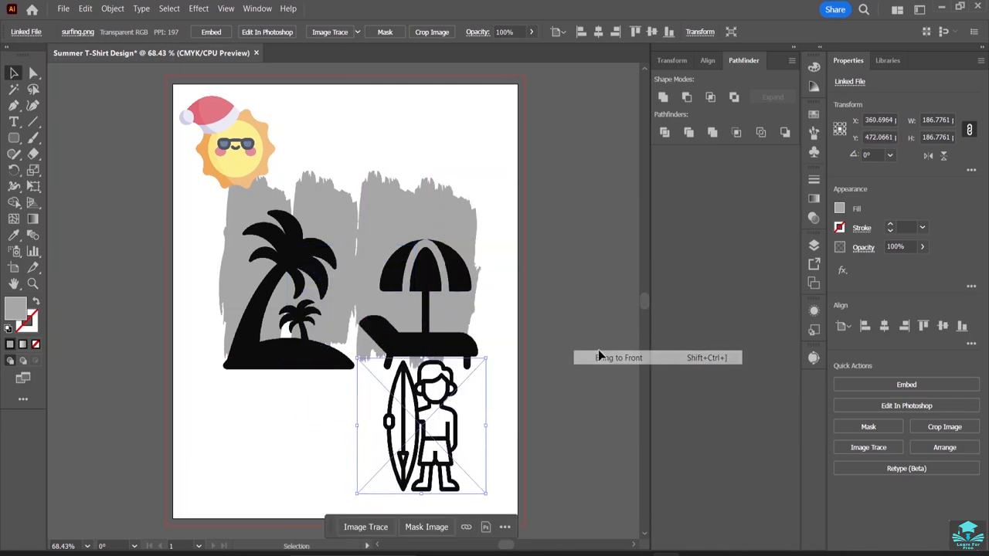
Shift the palm island to about X 123, Y 284 px, and stand the surfer beside it at about X 243, Y 308 px; deselect.
drag(465, 428, 356, 375)
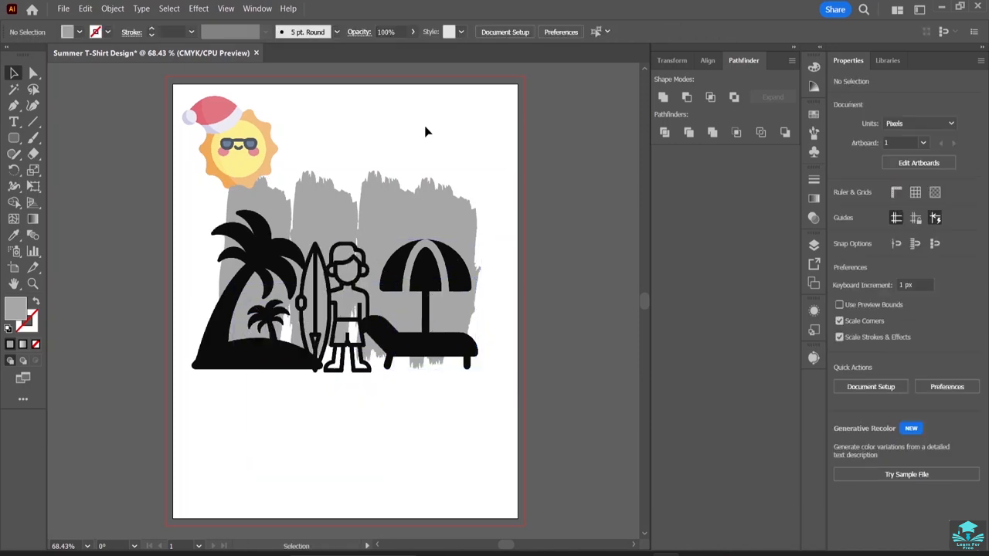
drag(351, 328, 358, 329)
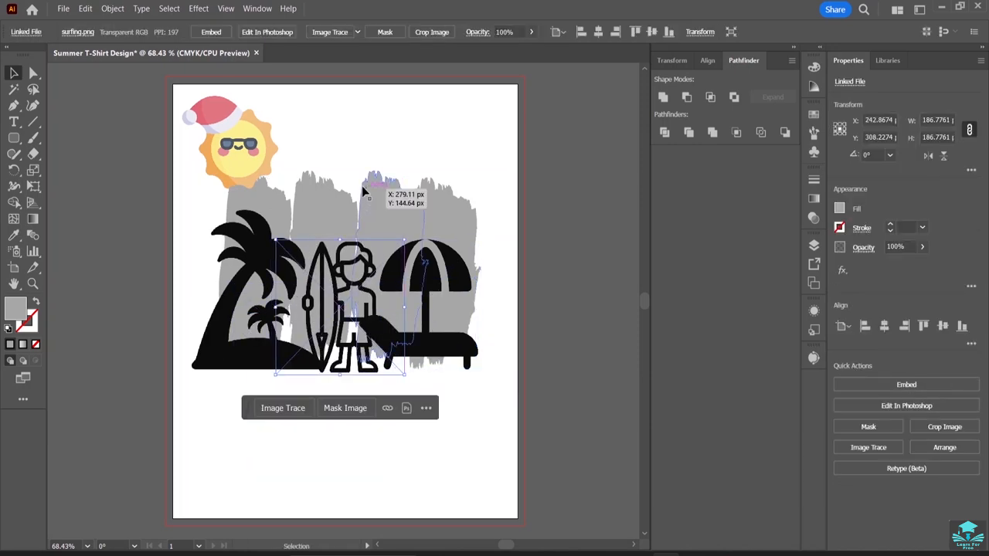
click(349, 137)
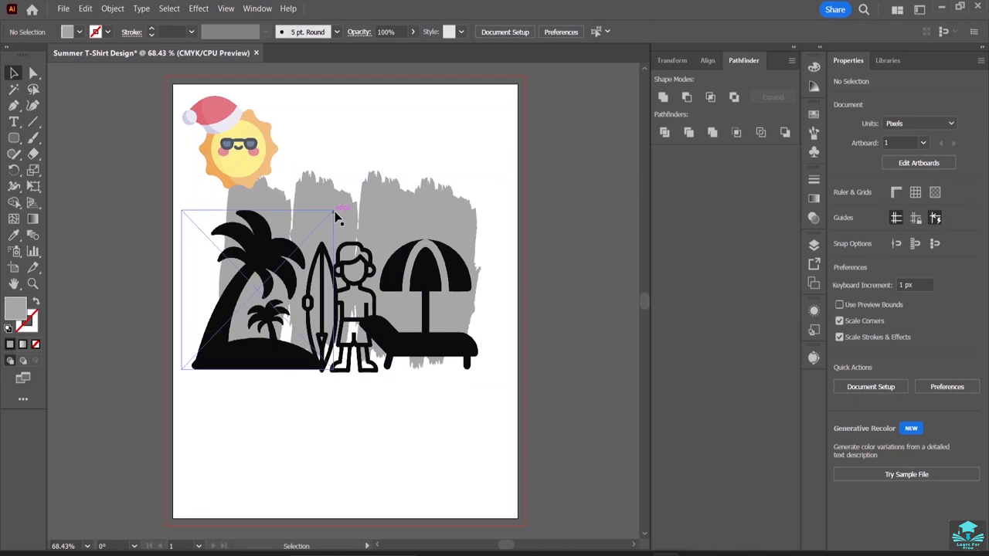
click(259, 255)
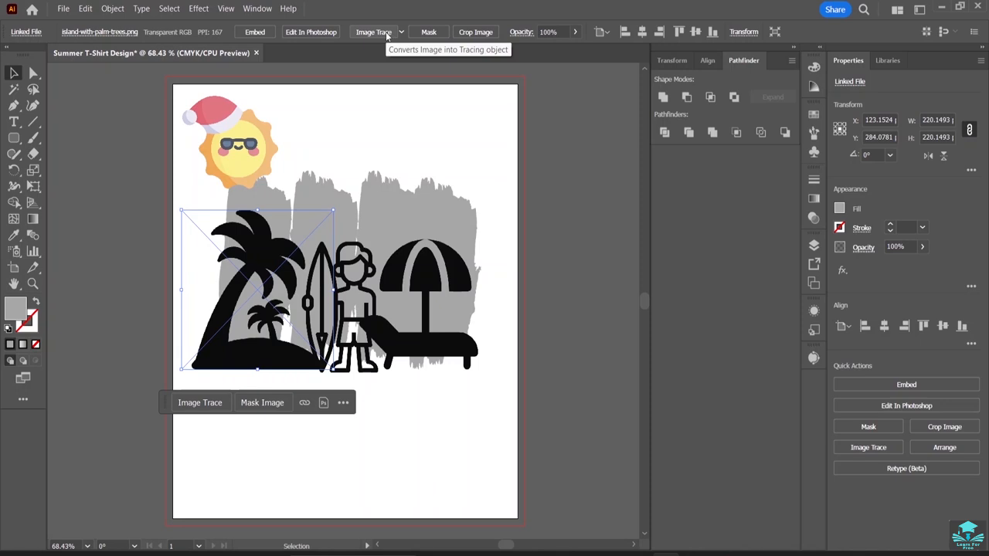
click(366, 141)
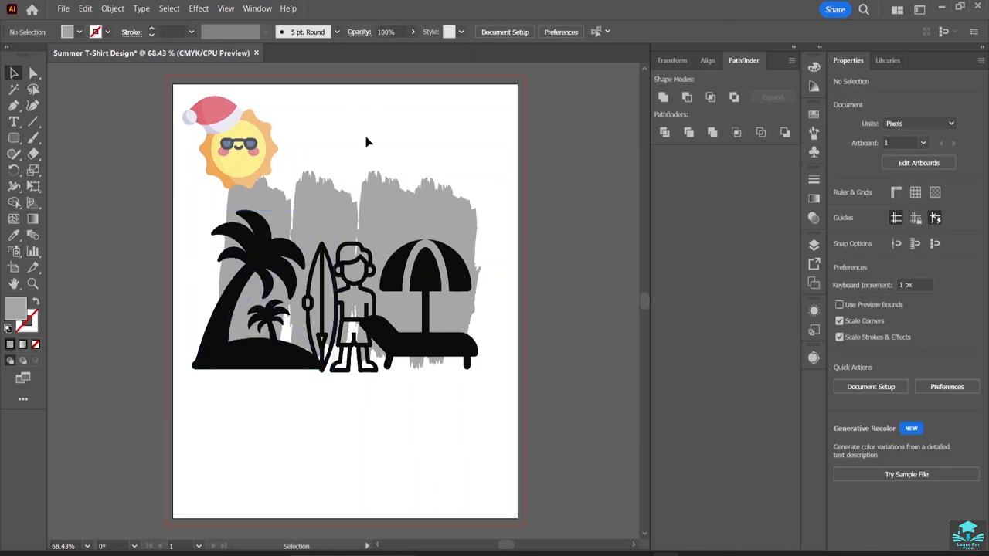
click(244, 161)
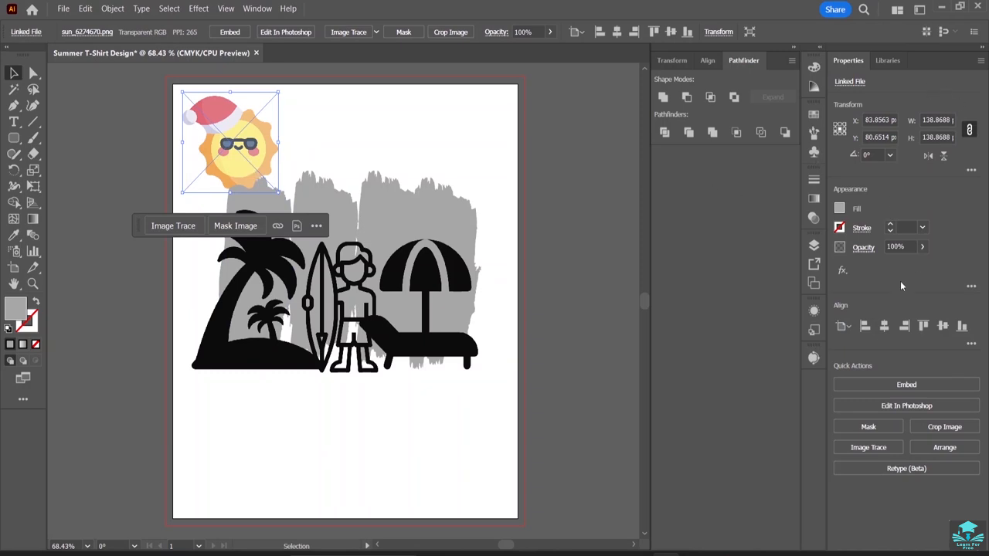
click(317, 143)
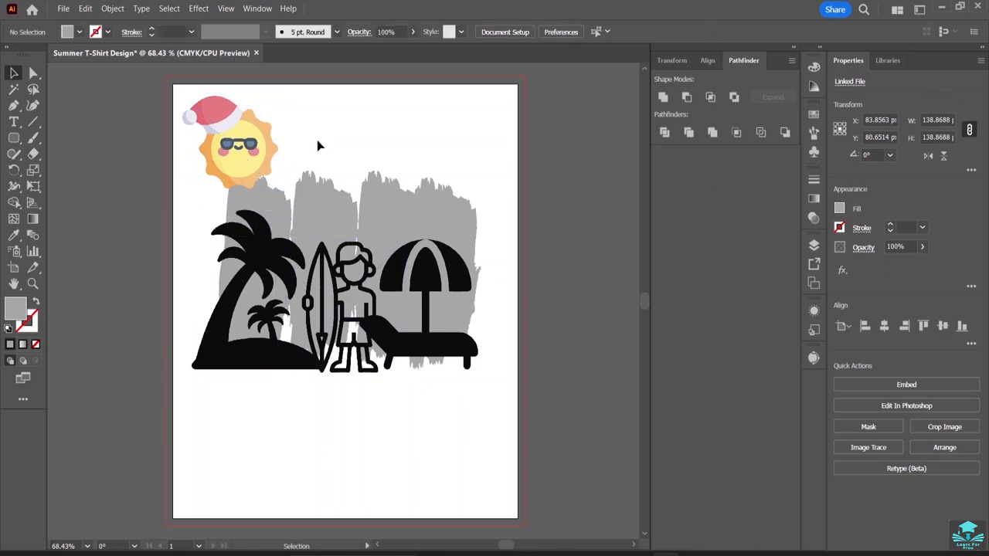
Shear the sun image by -60° with the Transform options.
click(242, 147)
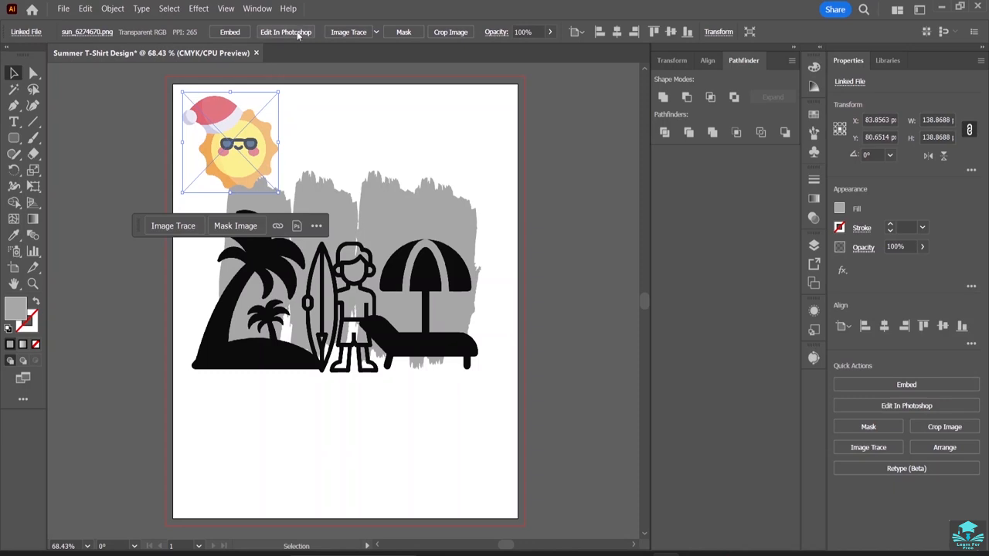
click(719, 33)
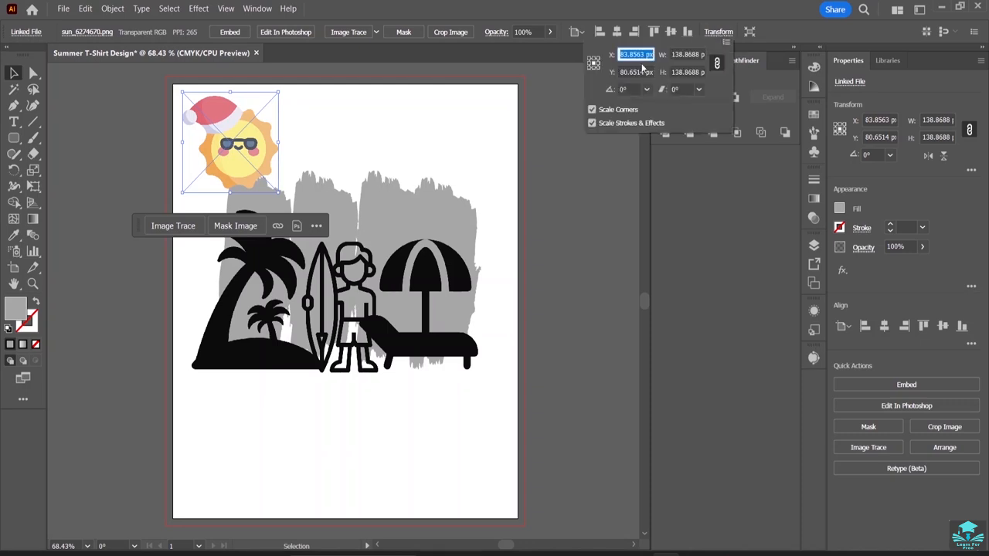
click(699, 90)
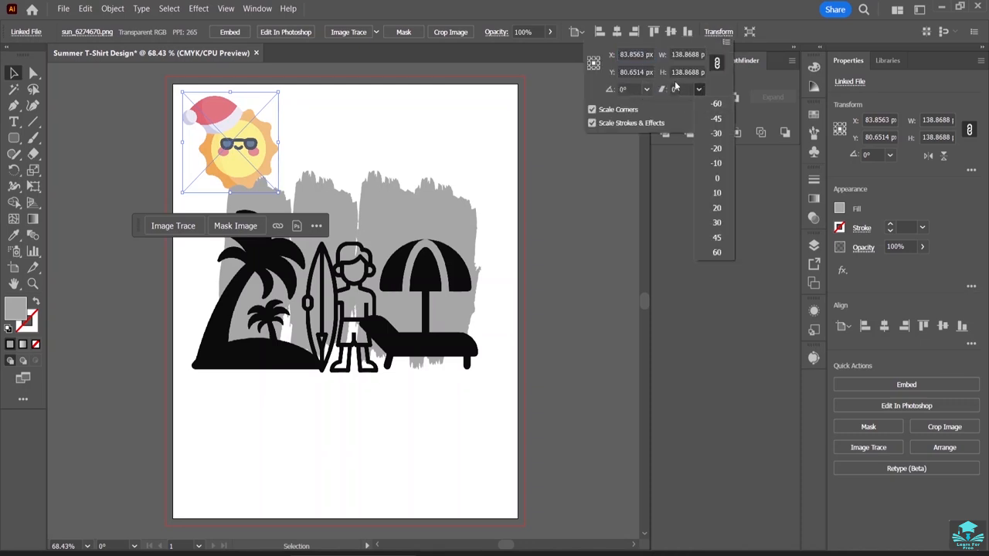
click(715, 104)
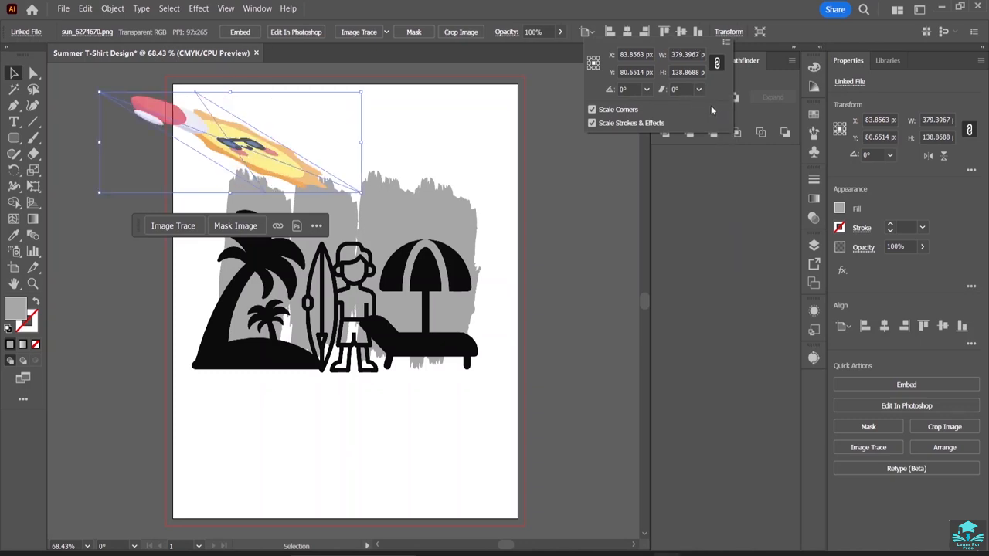
Shear the sun image by 10° and by a further 60° with the Transform options to straighten it.
click(700, 90)
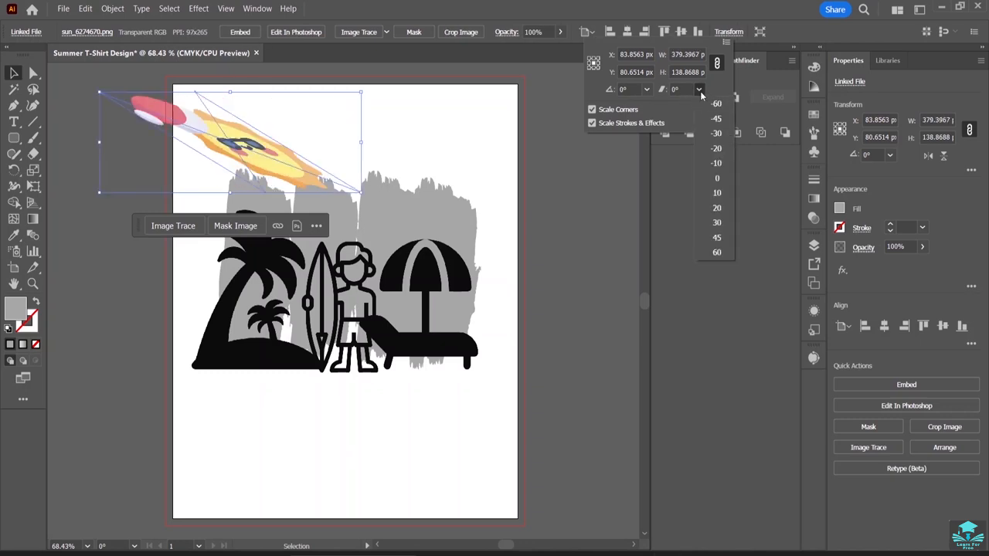
click(717, 184)
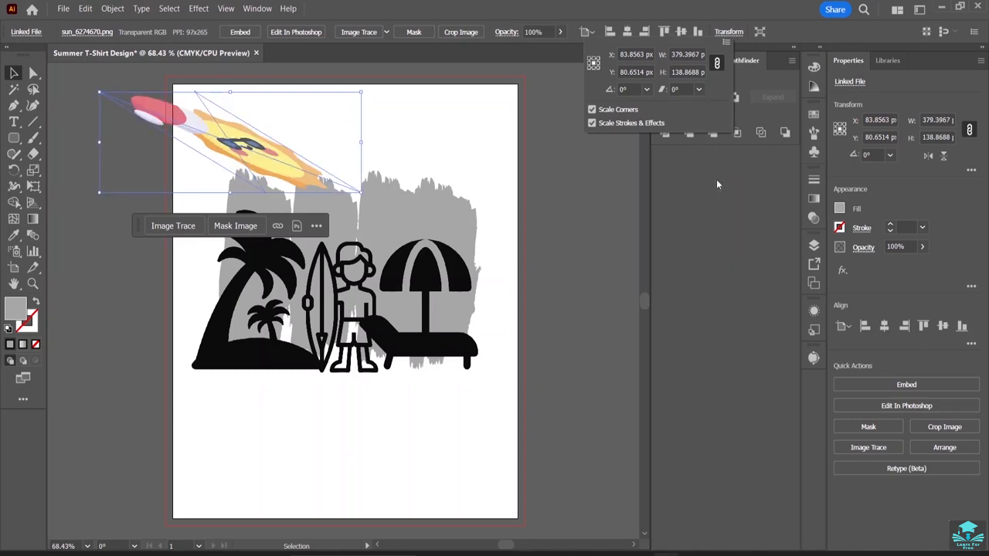
click(699, 89)
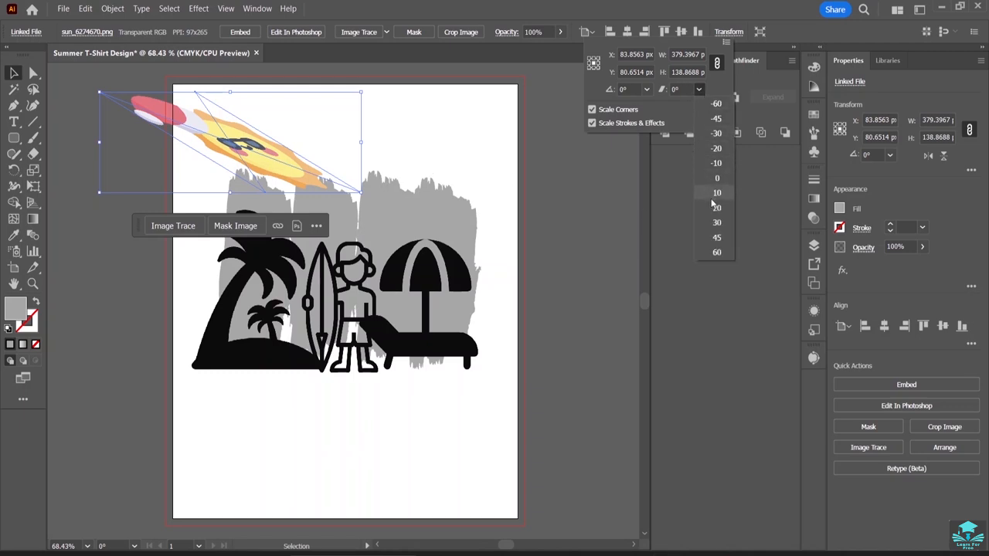
click(713, 202)
click(698, 90)
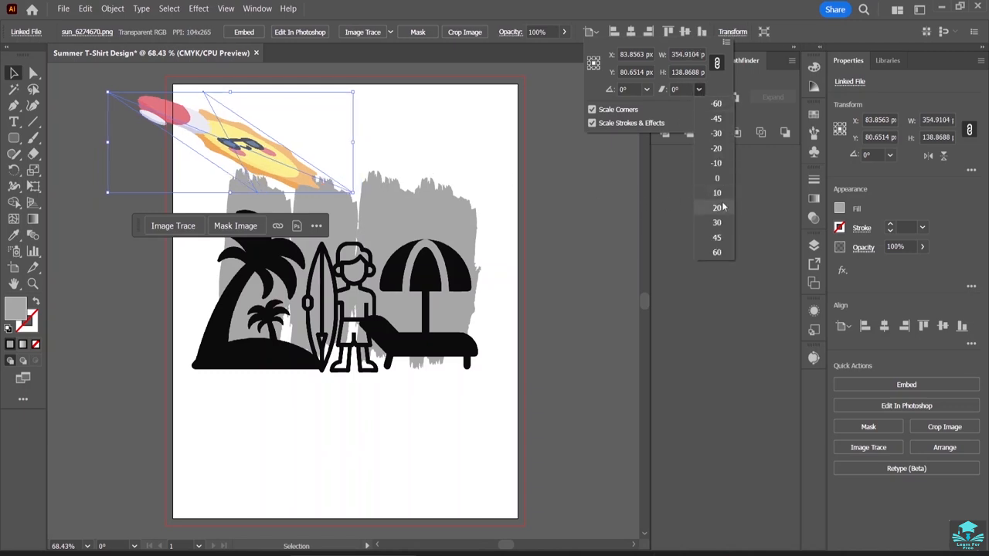
click(714, 253)
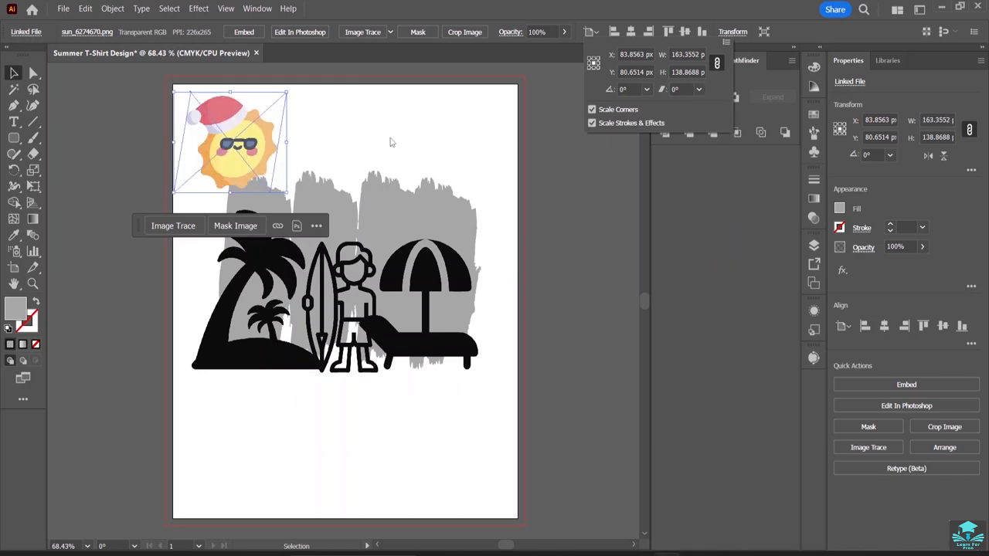
Move the sun closer above the palm tree, to about X 111, Y 96 px, and deselect it.
click(428, 127)
click(334, 149)
drag(250, 150, 280, 160)
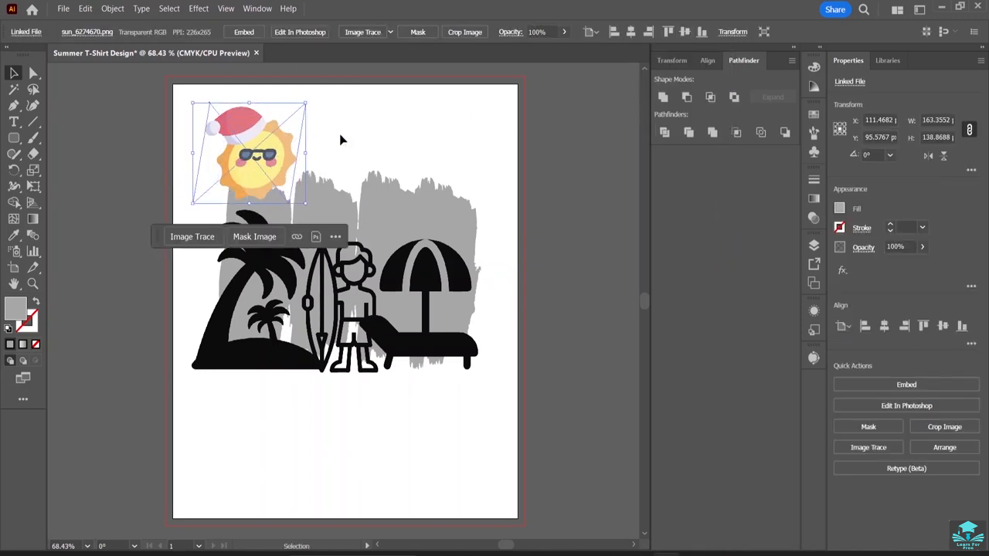
click(430, 166)
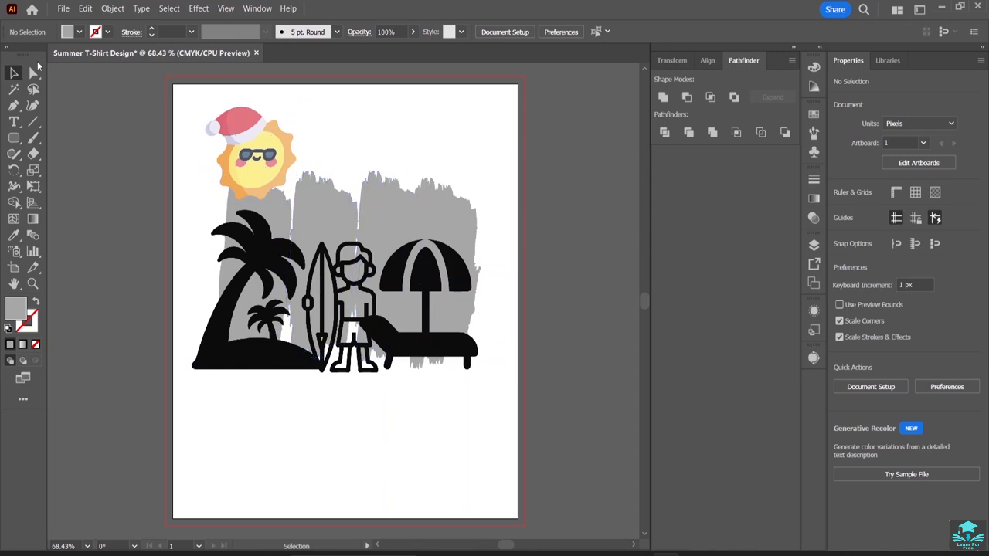
With the Type tool active, filter the font list to Script fonts and choose Forte.
click(14, 124)
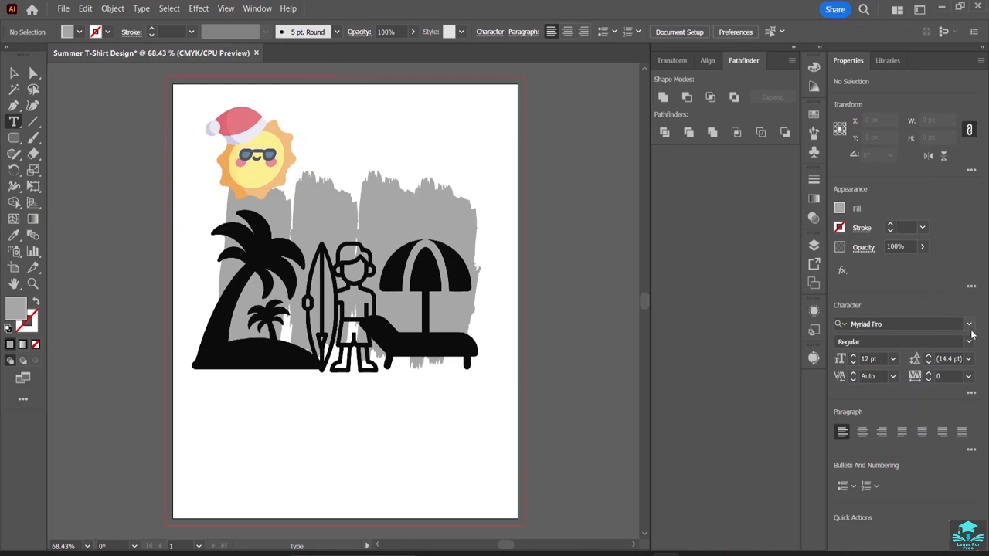
click(969, 325)
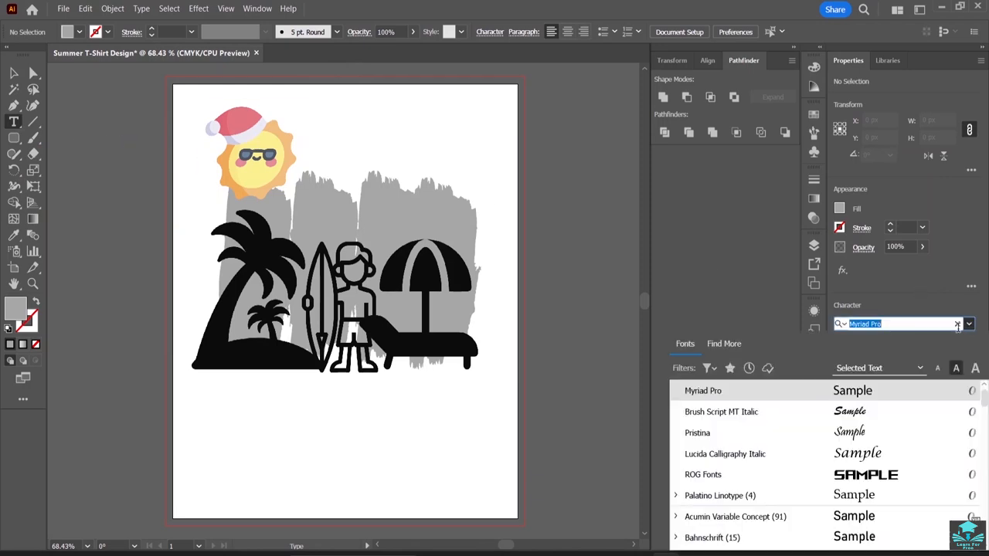
scroll(862, 464, down, 3)
scroll(864, 462, down, 3)
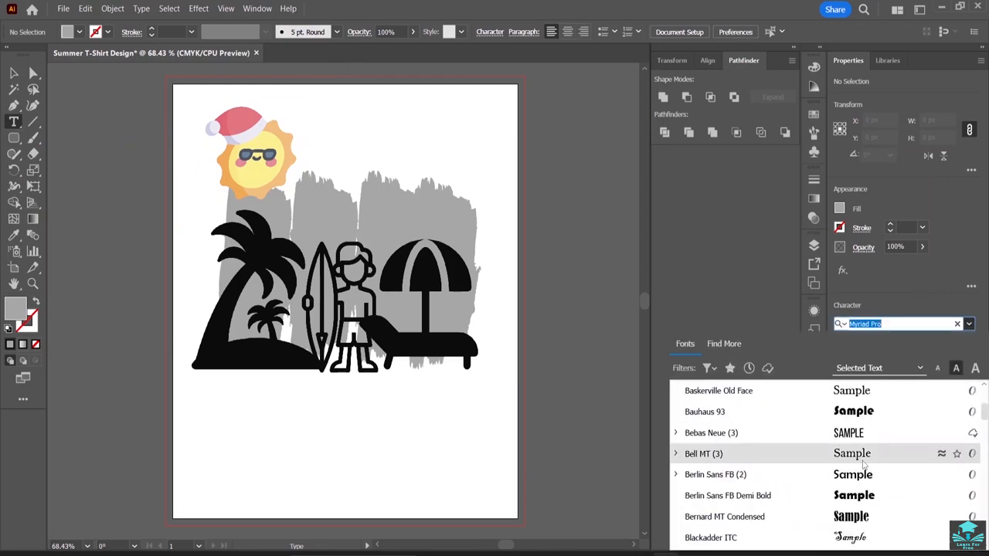
scroll(870, 463, down, 5)
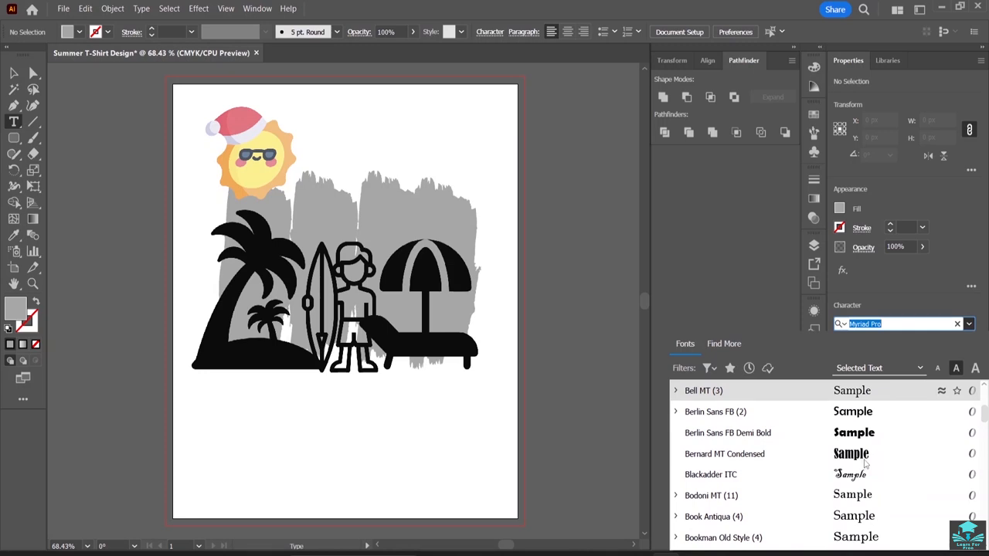
click(710, 367)
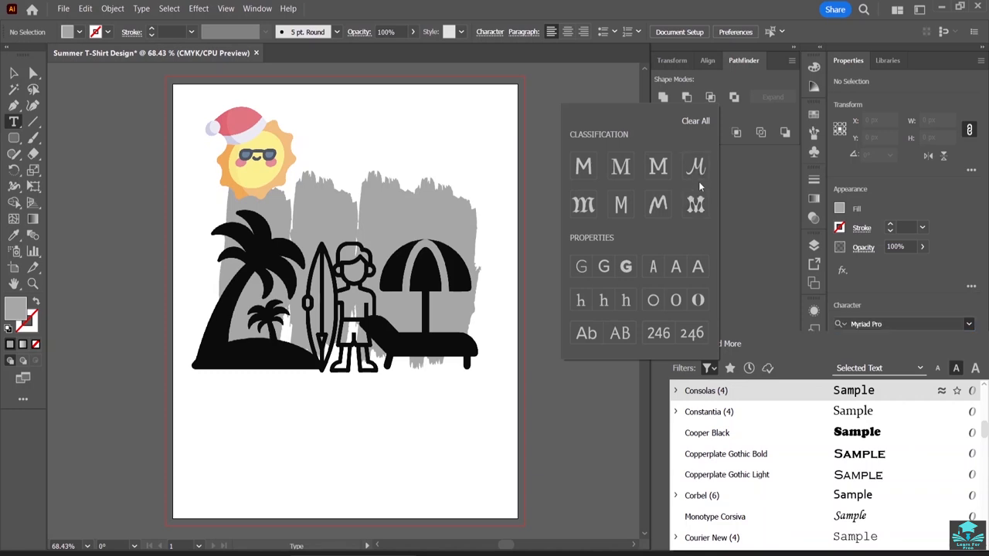
click(695, 165)
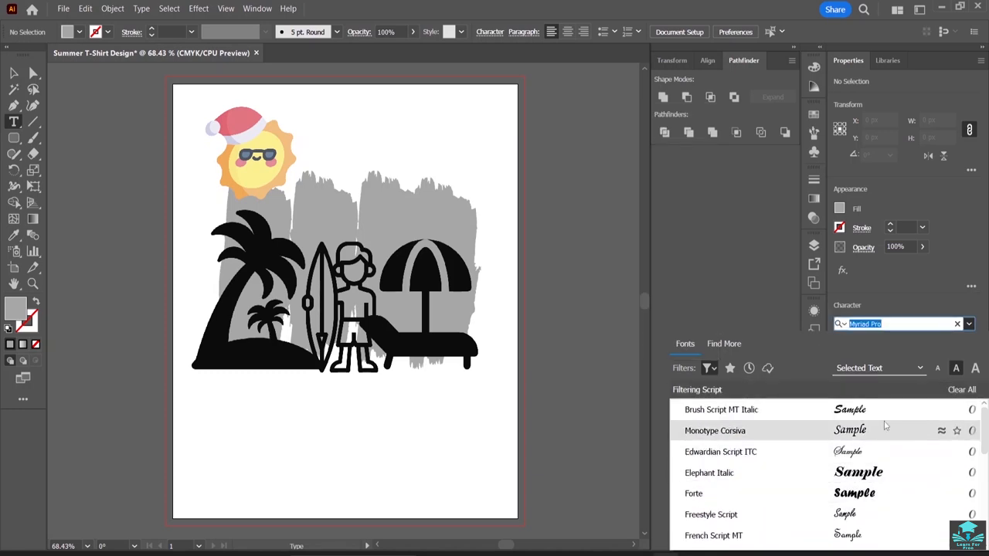
click(886, 494)
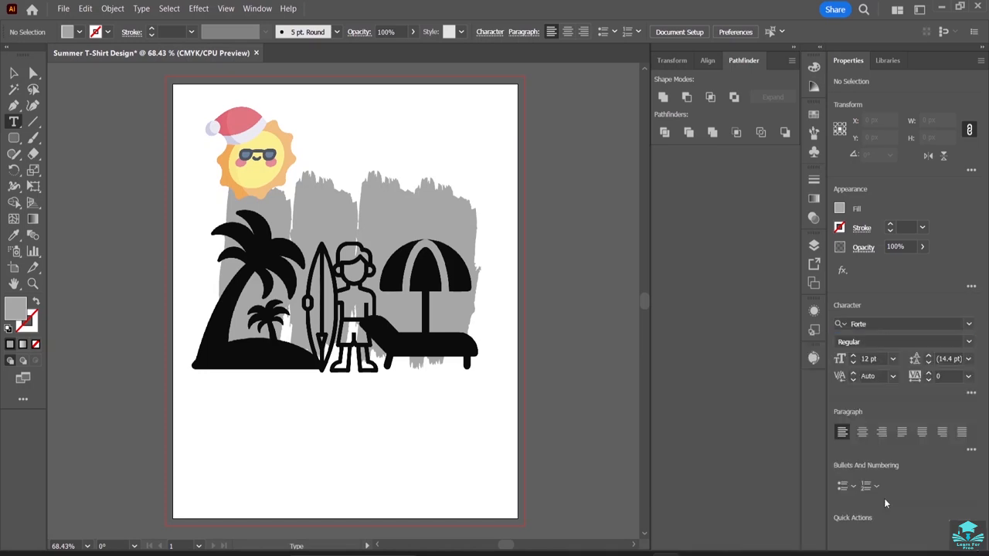
Add the text "SUMMER" beside the sun, replacing the placeholder, and deselect it.
click(303, 136)
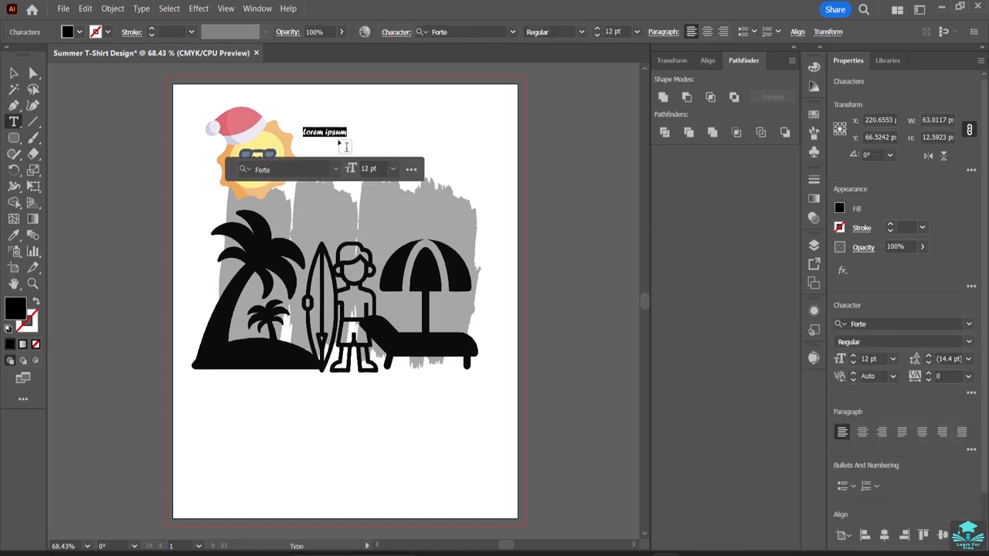
key(BackSpace)
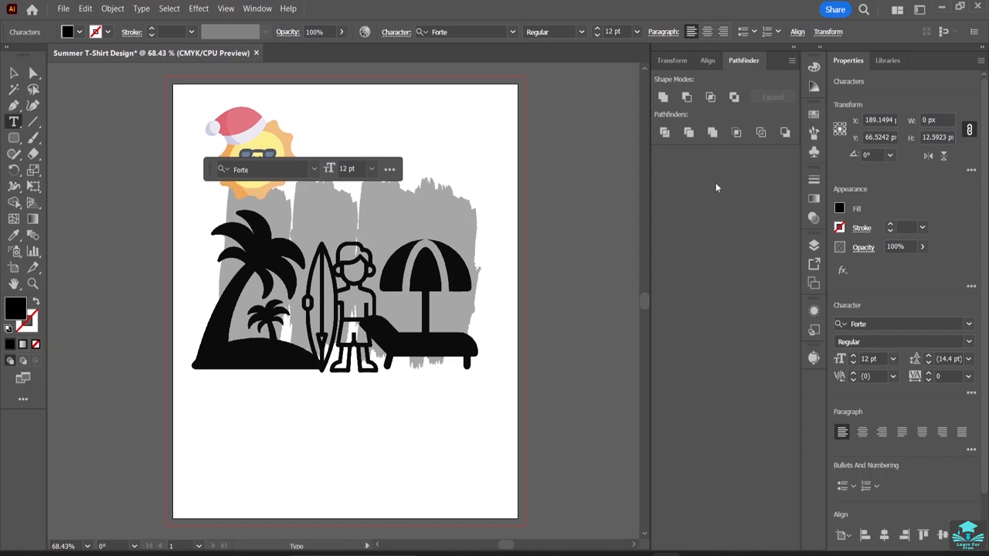
text(SUMMMR)
key(BackSpace)
text(er)
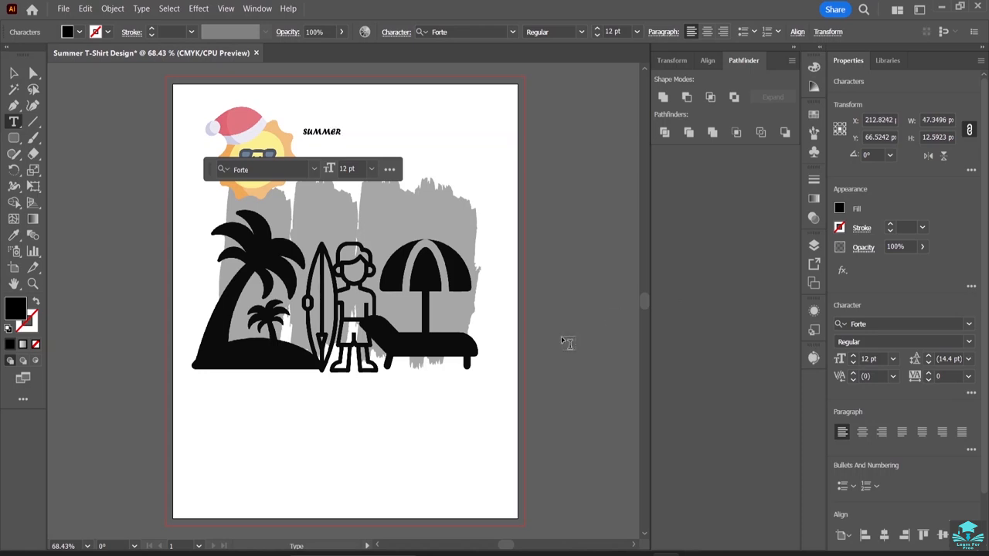
ctrl+click(220, 399)
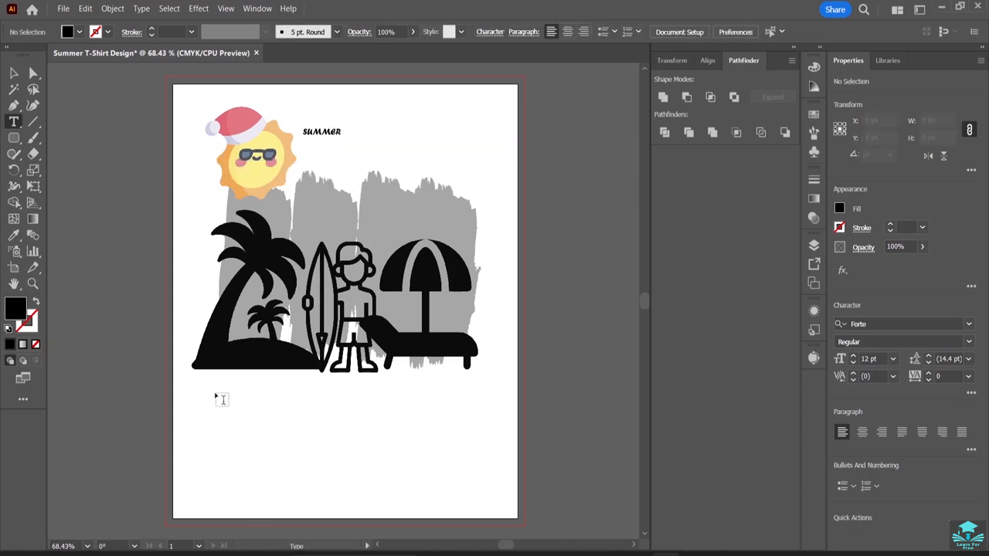
Add the text "IS NEAR" in the blank area below the palm island.
click(218, 391)
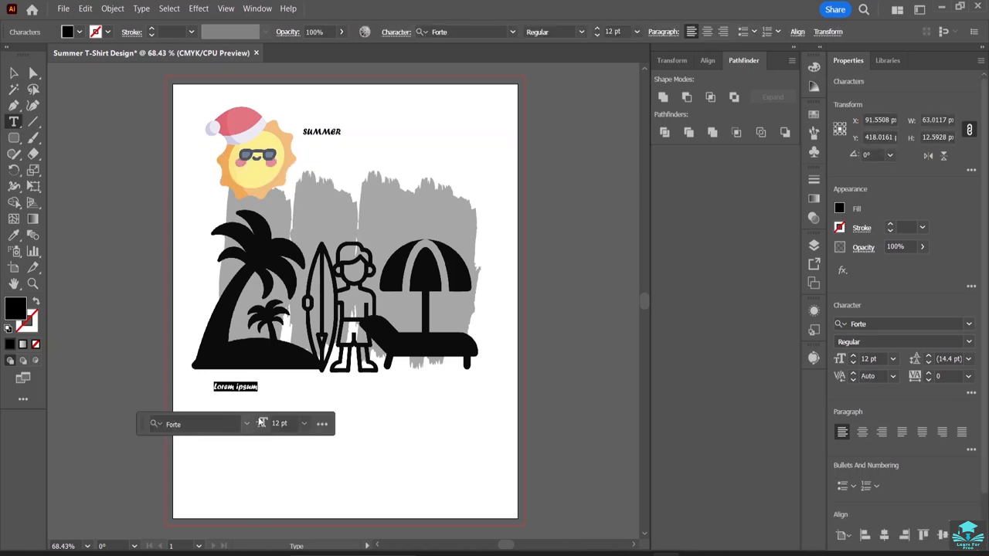
key(BackSpace)
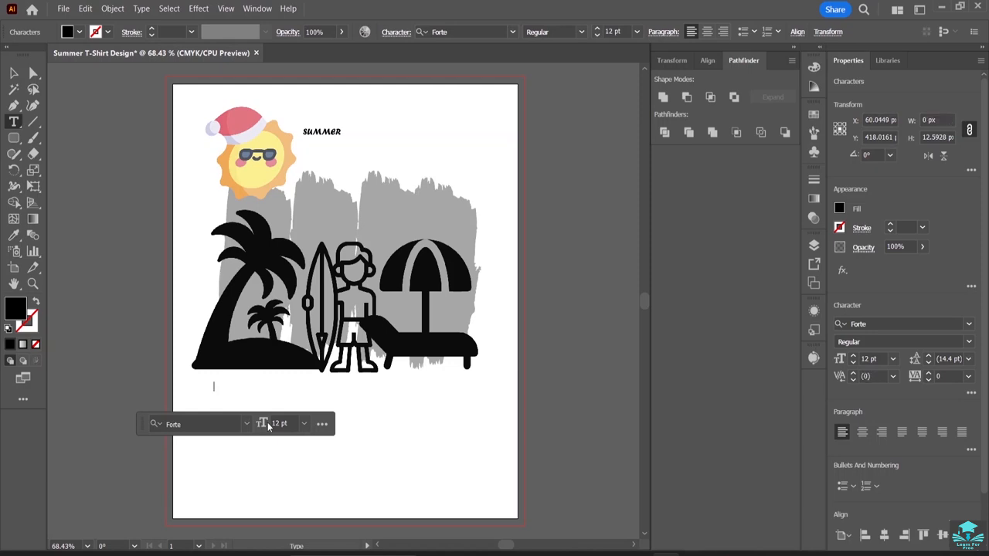
text(JS)
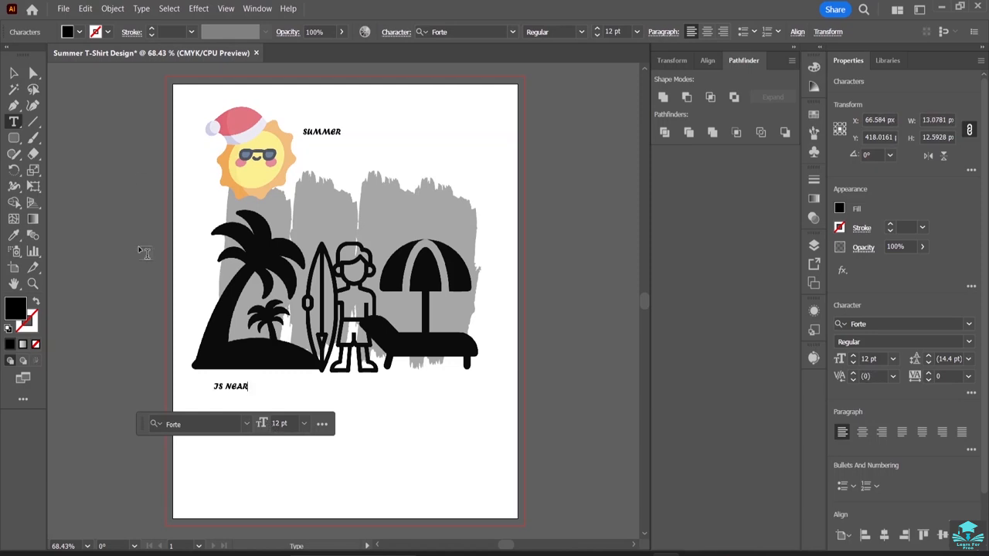
Enlarge the "IS NEAR" text to about 97 pt and set it slanting upward by about 12° at about X 234, Y 415 px.
click(15, 73)
click(230, 386)
drag(248, 392, 485, 487)
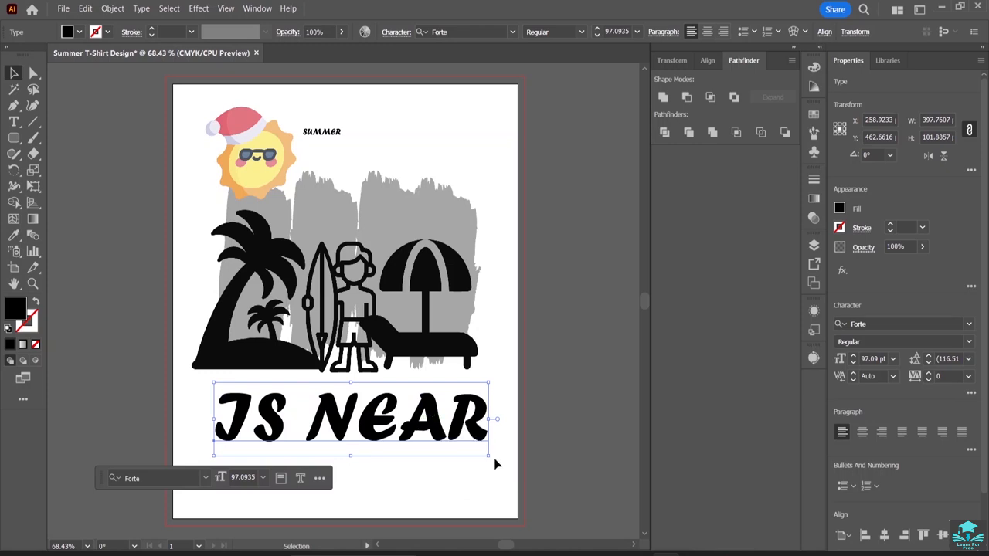
drag(492, 459, 499, 430)
drag(381, 416, 357, 366)
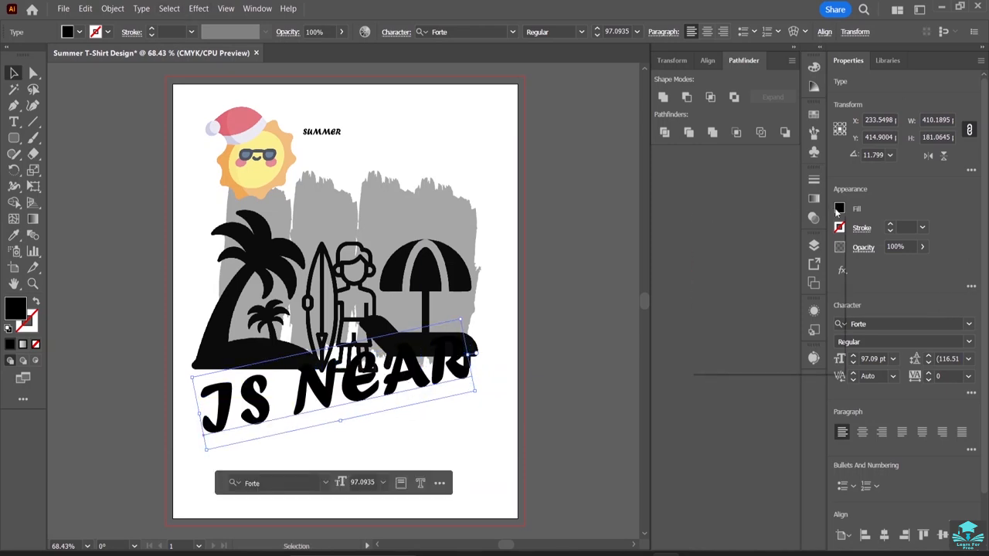
Fill the "IS NEAR" text with the tan swatch C=25 M=40 Y=65 K=0.
click(839, 208)
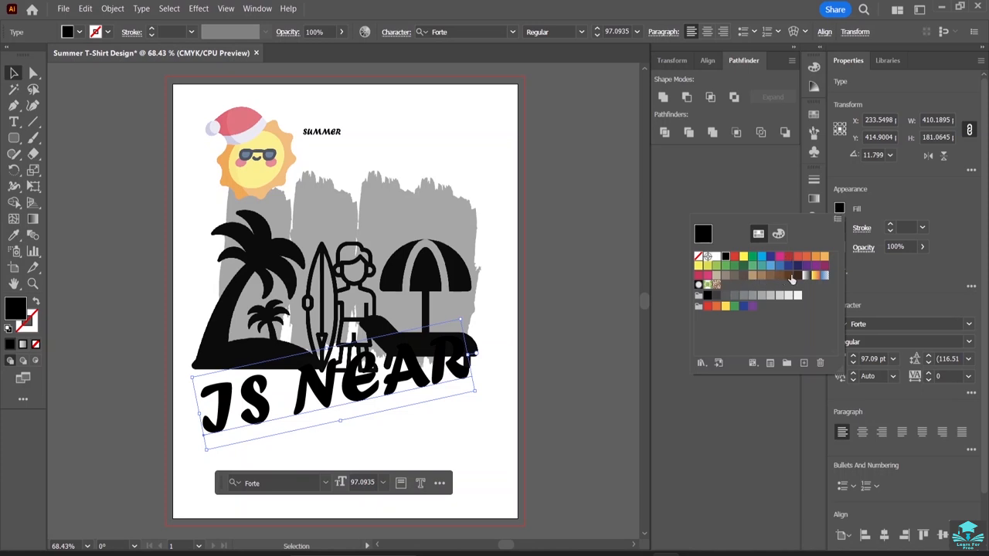
click(794, 277)
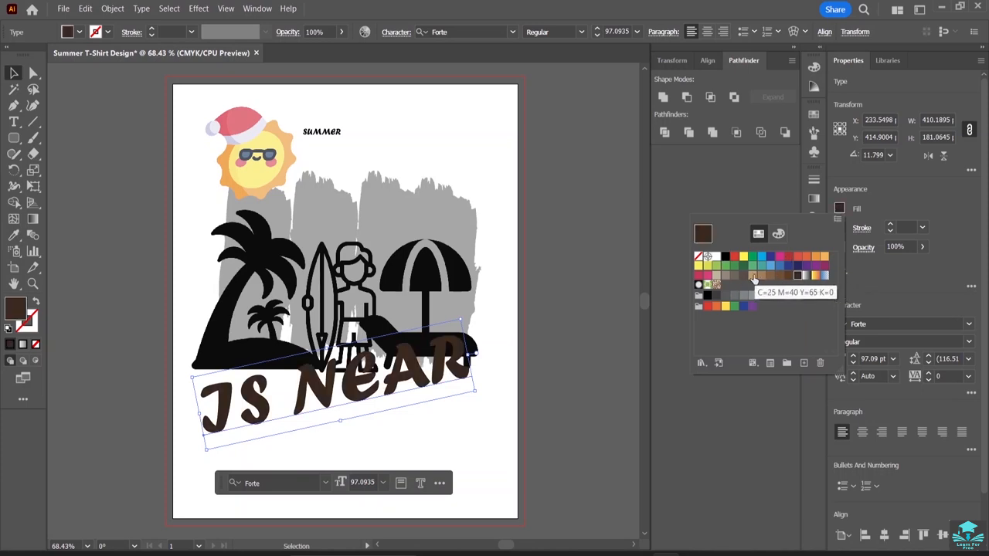
click(754, 277)
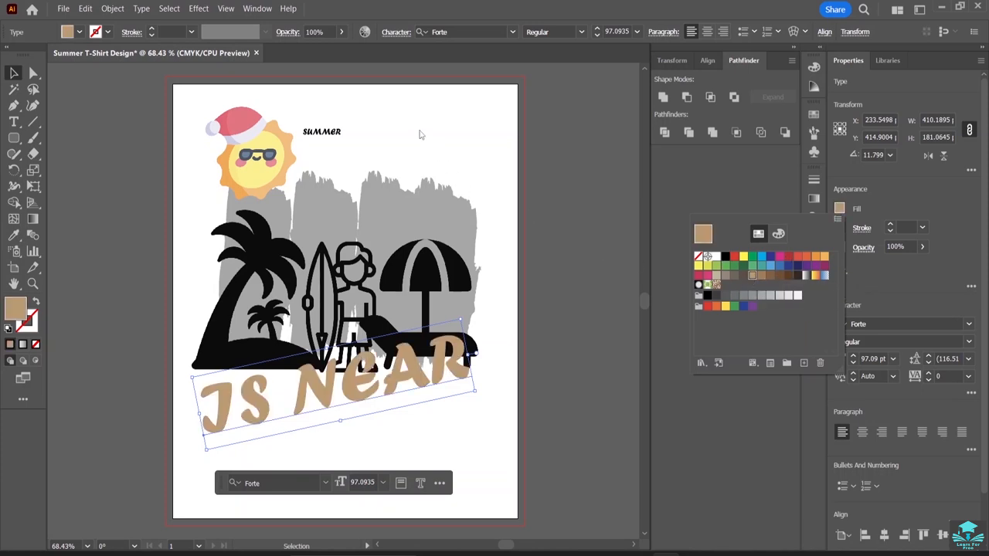
Enlarge the "SUMMER" text to about 102 pt and set it slanting upward by about 13° at about X 296, Y 119 px.
click(340, 133)
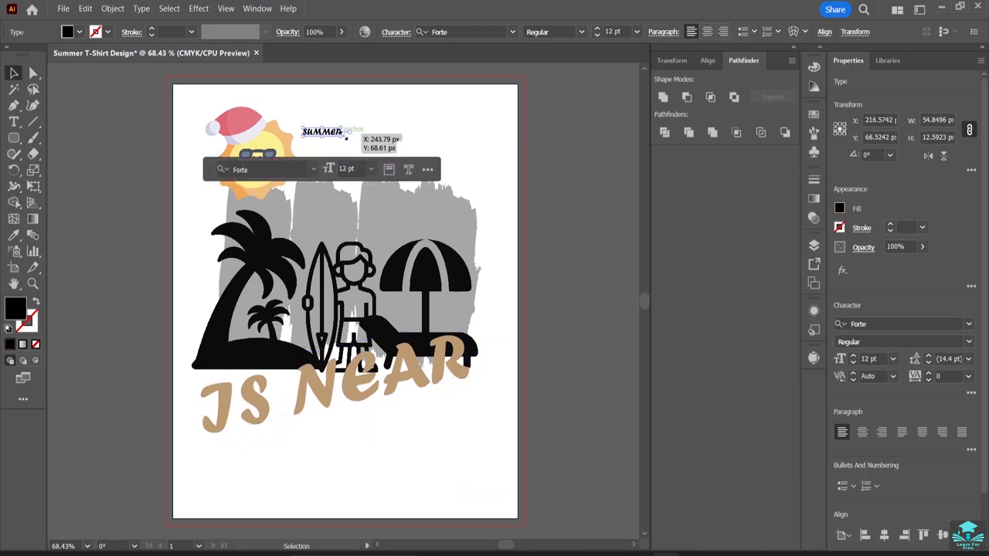
drag(345, 135, 486, 225)
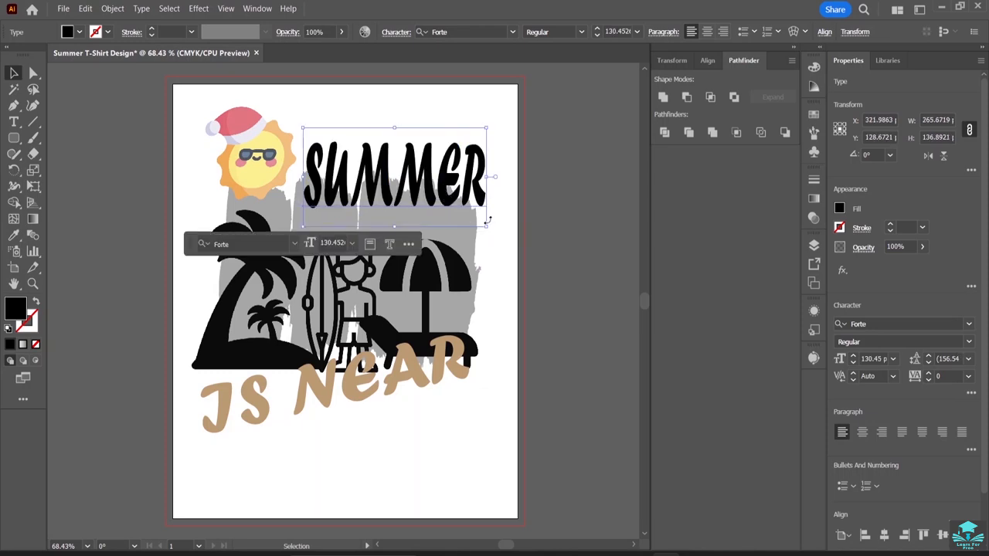
drag(487, 222, 502, 184)
drag(435, 171, 416, 184)
click(402, 118)
click(413, 178)
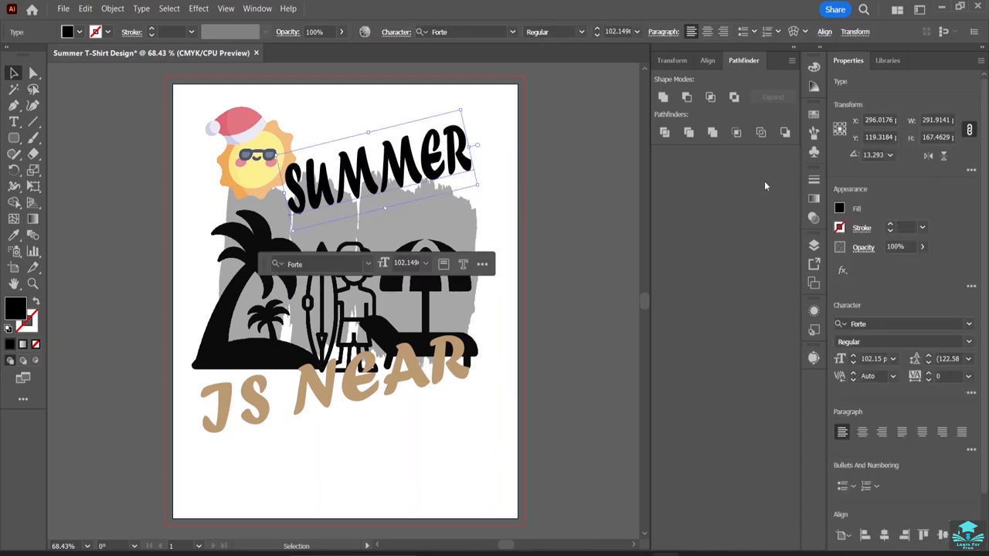
Fill the "SUMMER" text with the pale yellow of the Split Complementary 6 theme from the Adobe Color 2021 library.
click(888, 61)
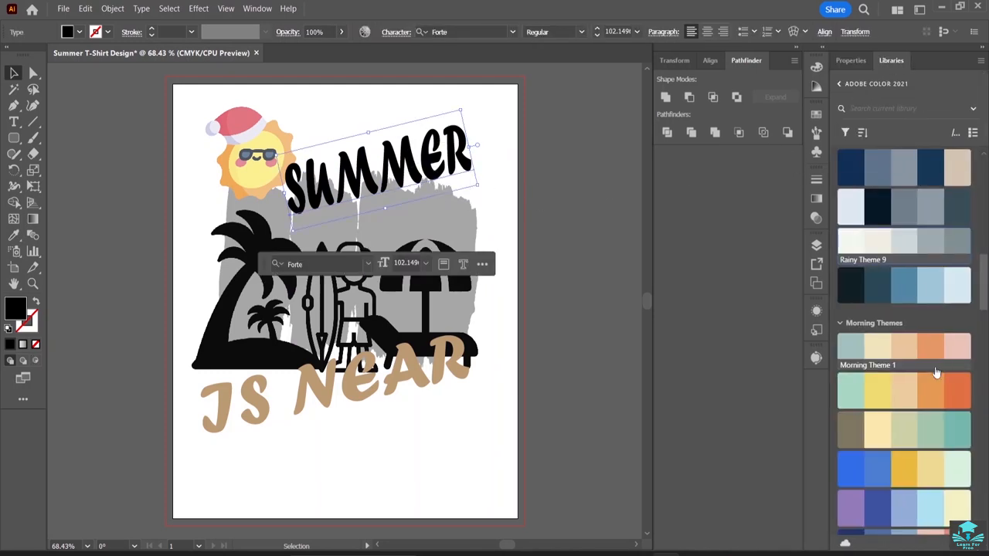
scroll(890, 396, down, 15)
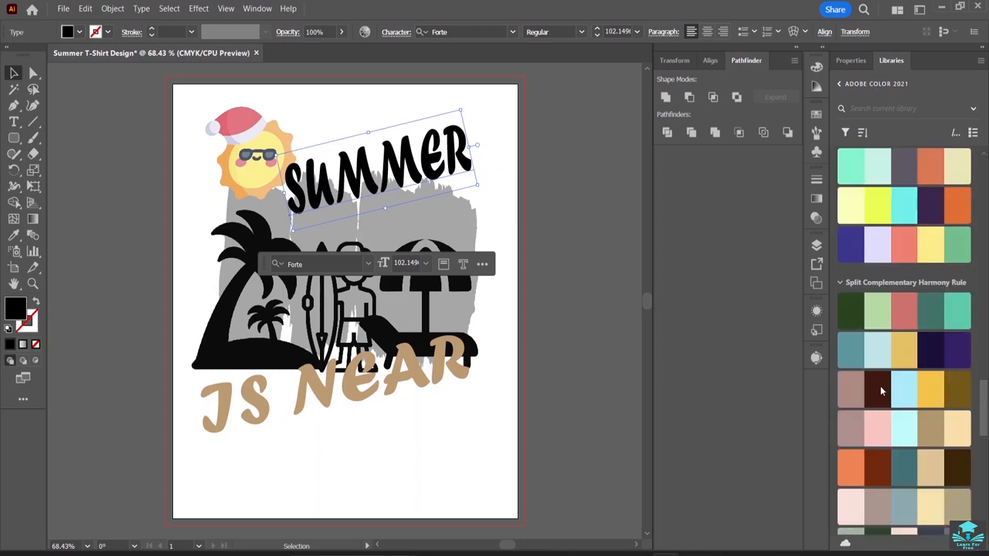
scroll(881, 391, down, 6)
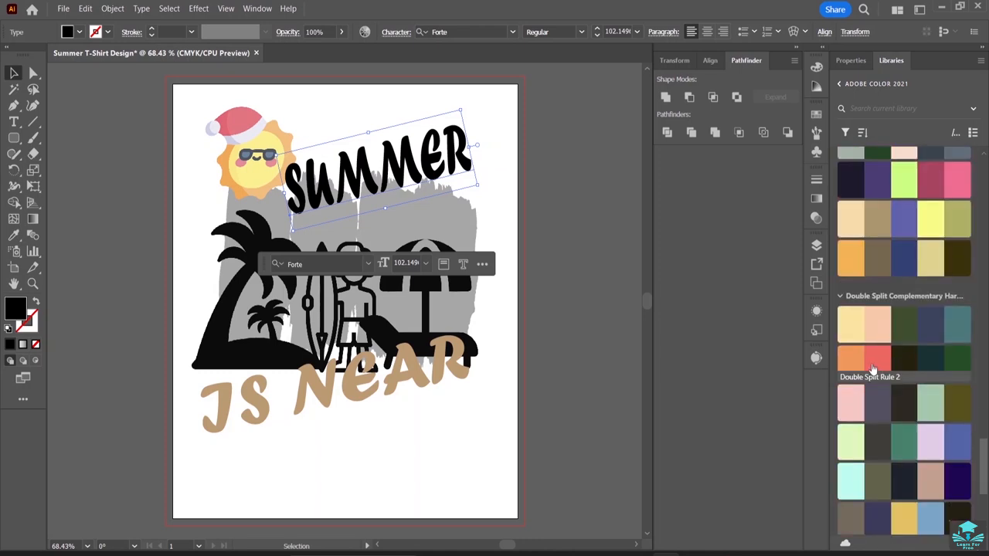
scroll(919, 359, up, 3)
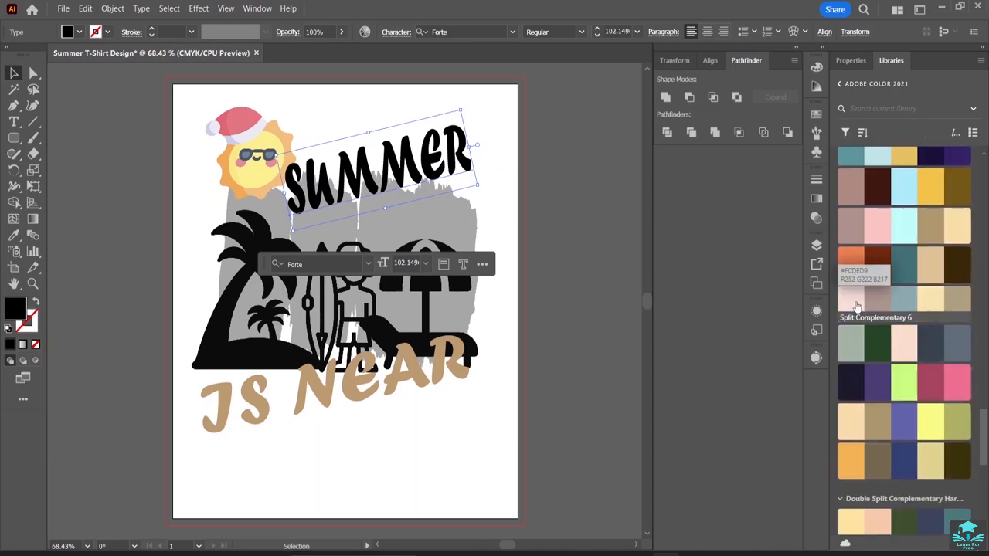
click(872, 304)
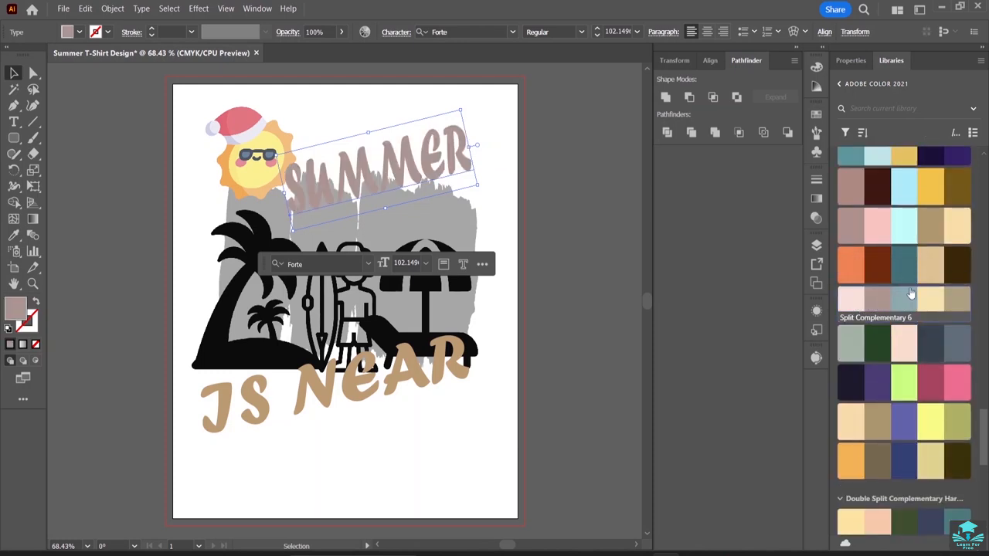
click(931, 303)
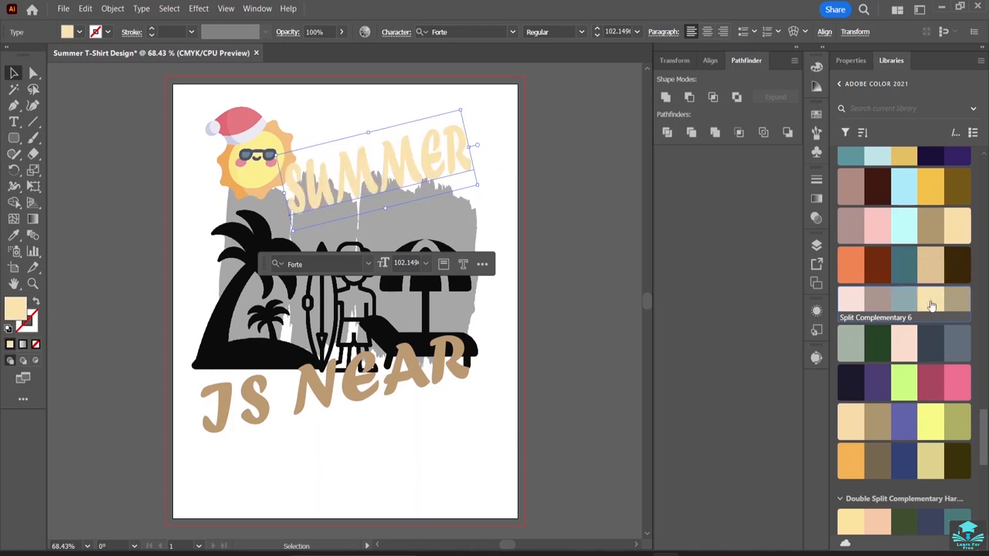
Fill the "SUMMER" text with the dark brown of the Split Complementary 3 theme from the Adobe Color 2021 library.
scroll(894, 264, up, 4)
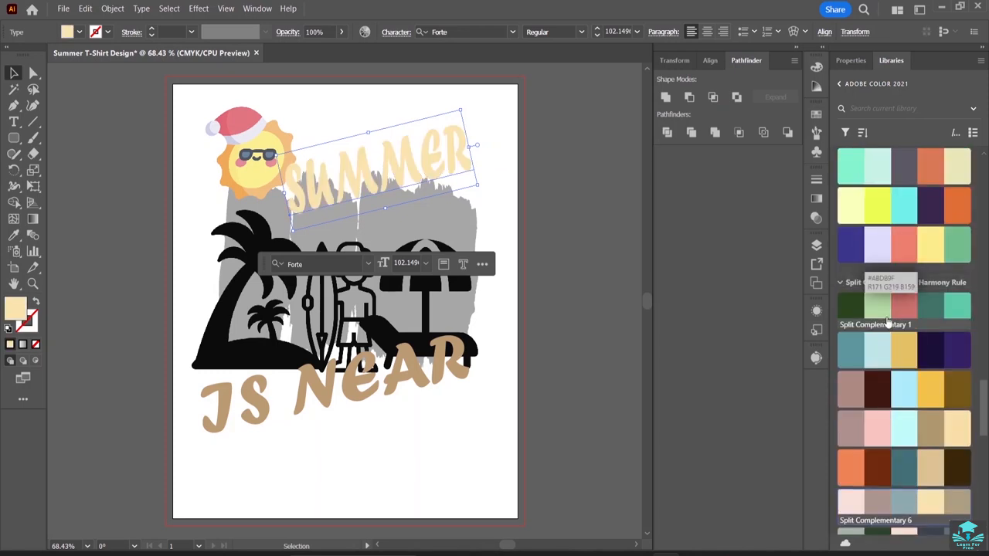
click(882, 389)
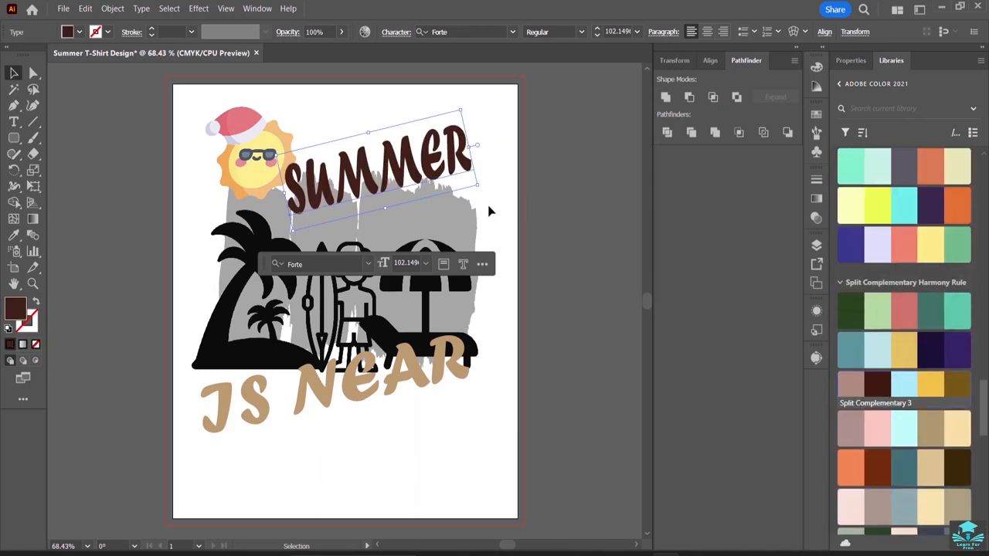
click(488, 210)
Ungroup the brush strokes, then fill the rightmost with the lavender of Square Harmony Rule 10 and the third with the cyan of Square Harmony Rule 9.
click(456, 201)
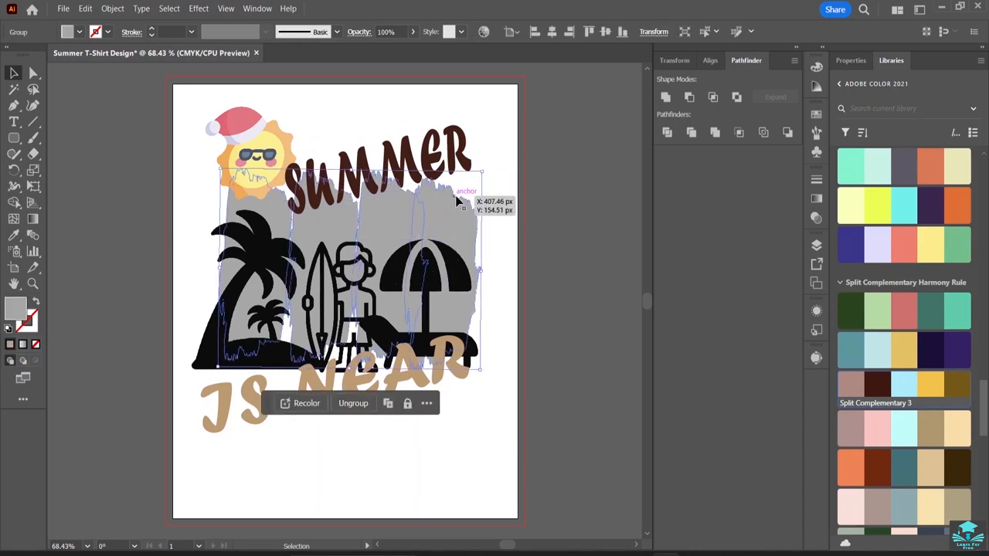
shift+click(446, 323)
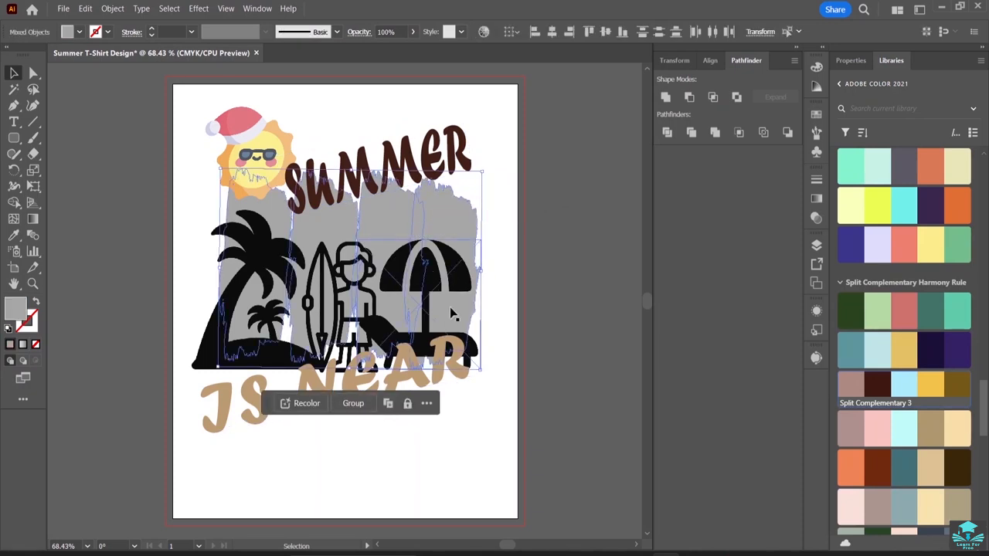
click(500, 212)
click(453, 232)
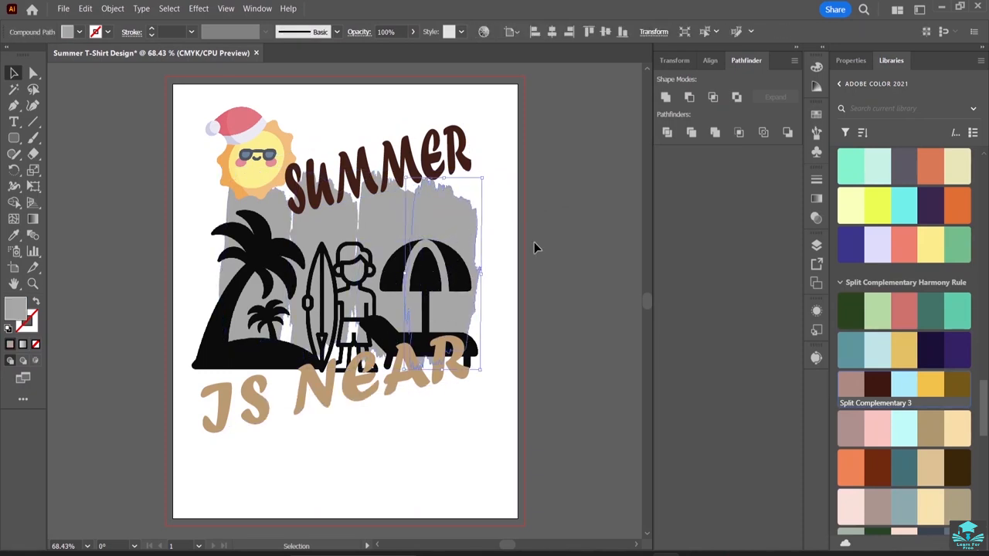
click(879, 246)
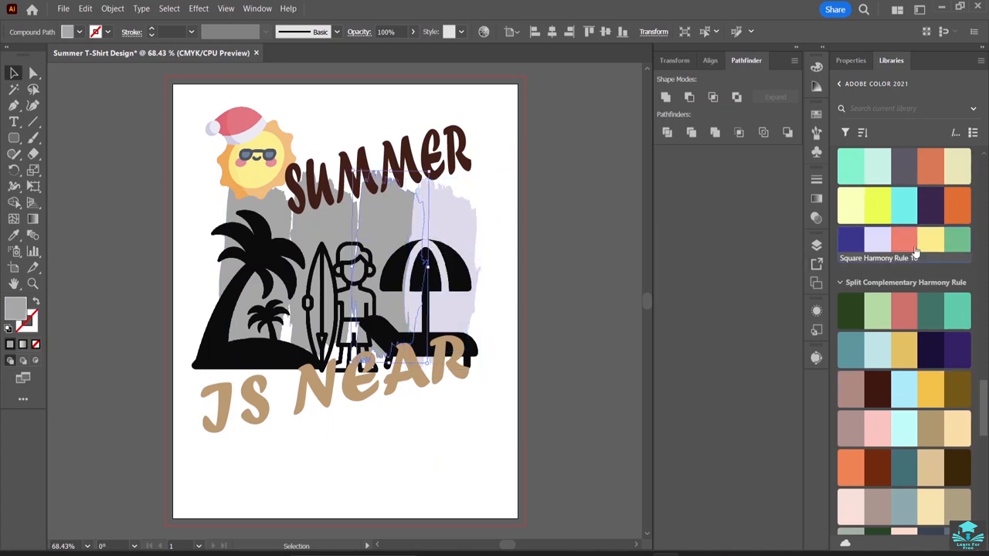
click(904, 202)
Fill the brush stroke behind the surfboard with the coral and the leftmost stroke with the yellow of Square Harmony Rule 10.
click(328, 233)
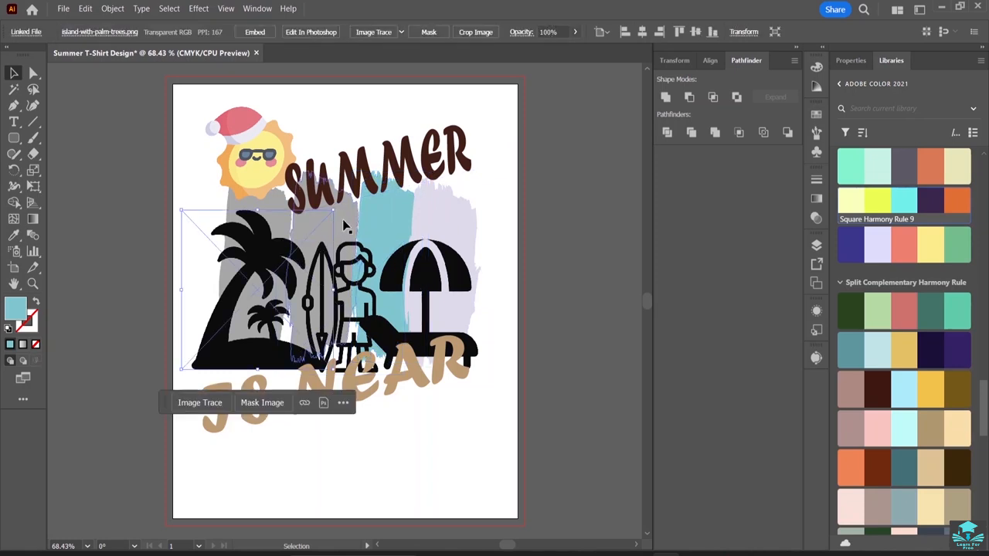
ctrl+click(352, 227)
click(904, 240)
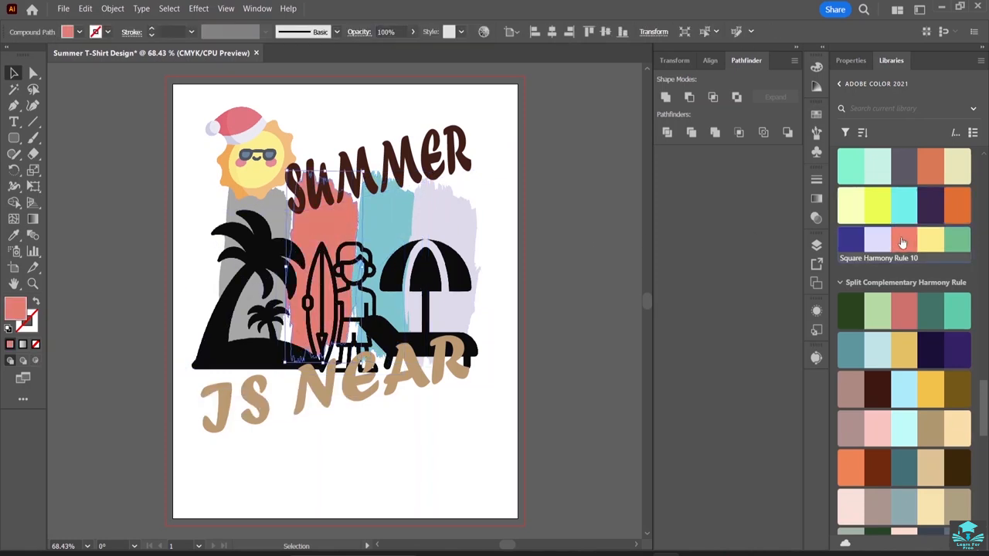
ctrl+click(260, 226)
ctrl+click(272, 210)
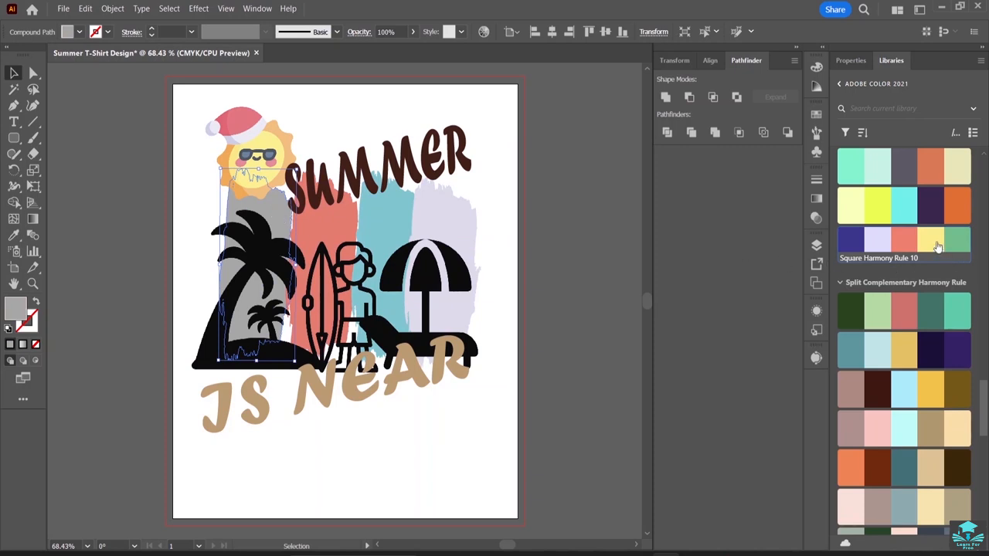
click(933, 240)
Fill the "IS NEAR" text with the olive brown of the Split Complementary 3 theme.
ctrl+click(329, 398)
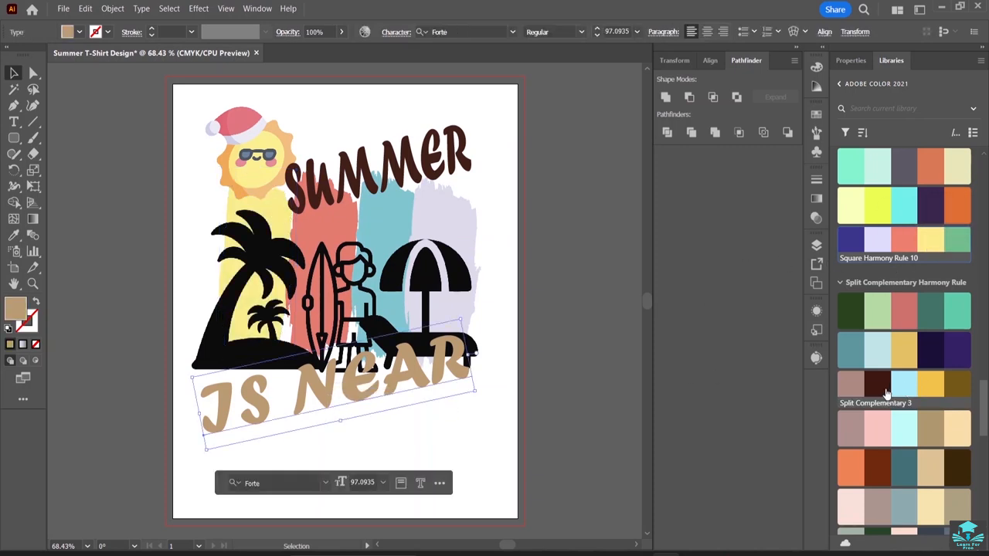
click(955, 387)
click(569, 292)
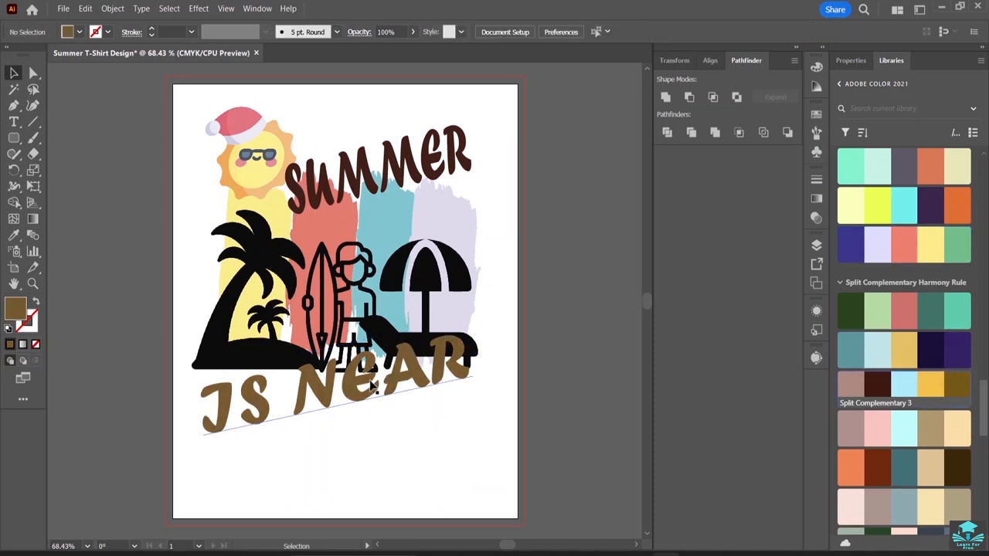
Rotate the "IS NEAR" text to roughly horizontal and place it directly below the beach silhouettes.
drag(355, 389, 354, 379)
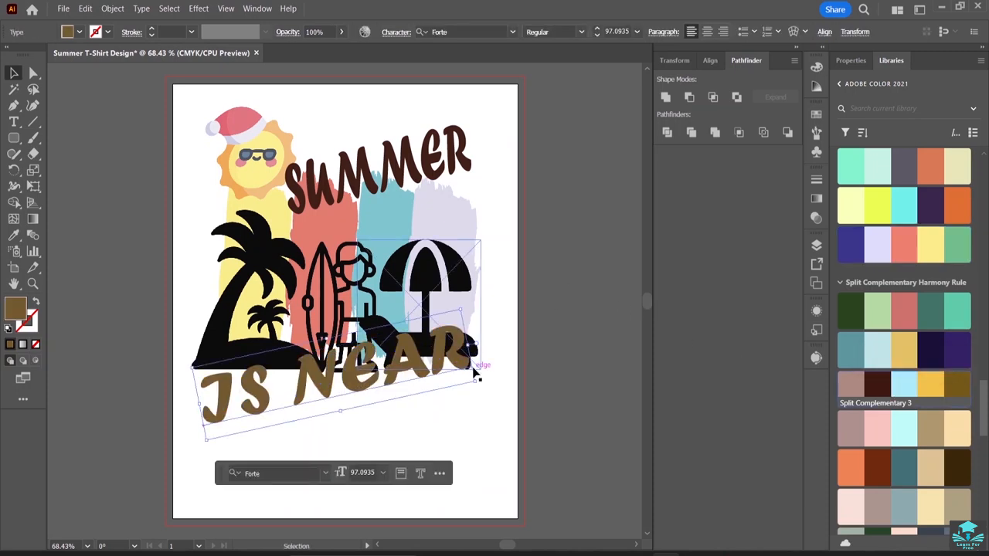
drag(477, 377, 461, 410)
drag(357, 381, 358, 398)
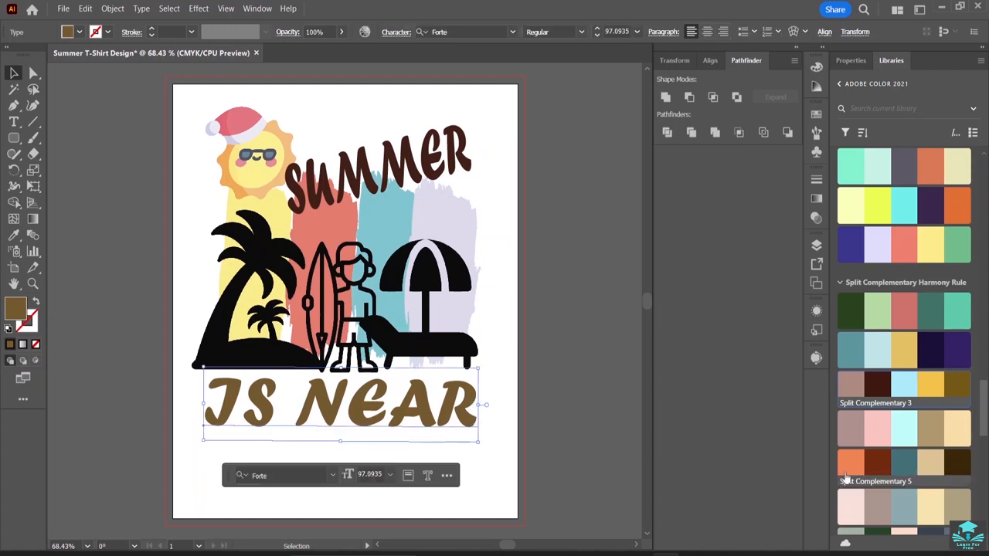
Fill the "IS NEAR" text with the coral red of the Double Split Rule 2 theme.
scroll(934, 387, down, 3)
scroll(935, 388, down, 5)
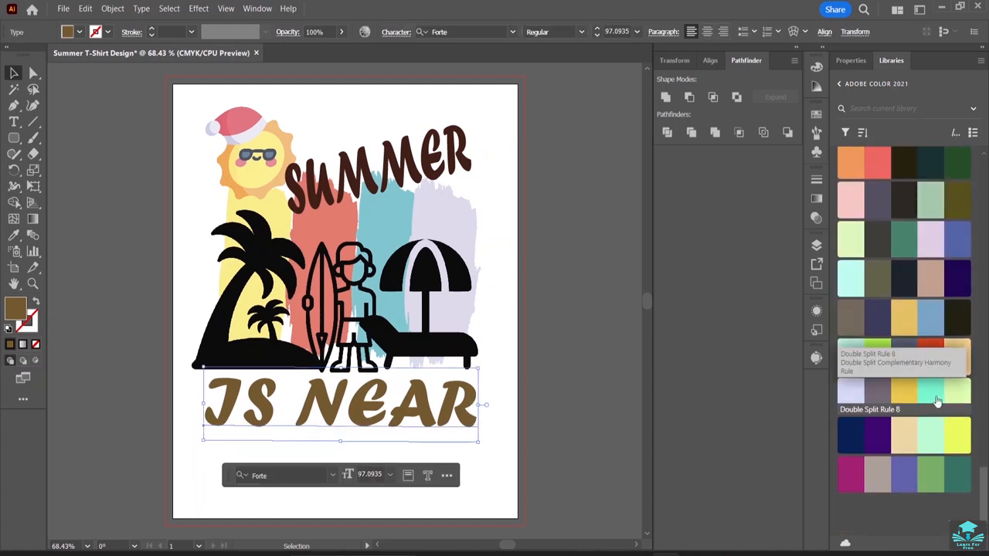
scroll(873, 232, up, 2)
click(873, 225)
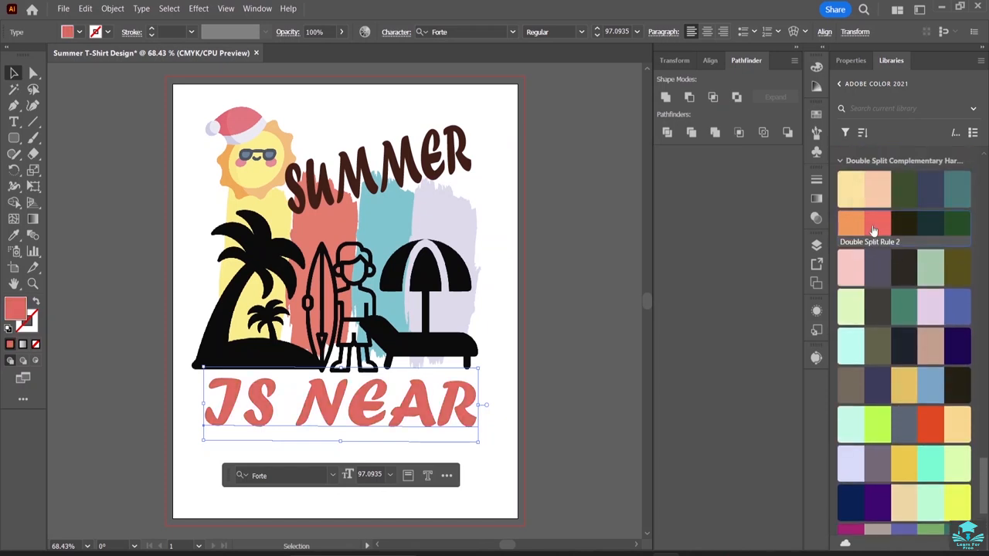
click(503, 247)
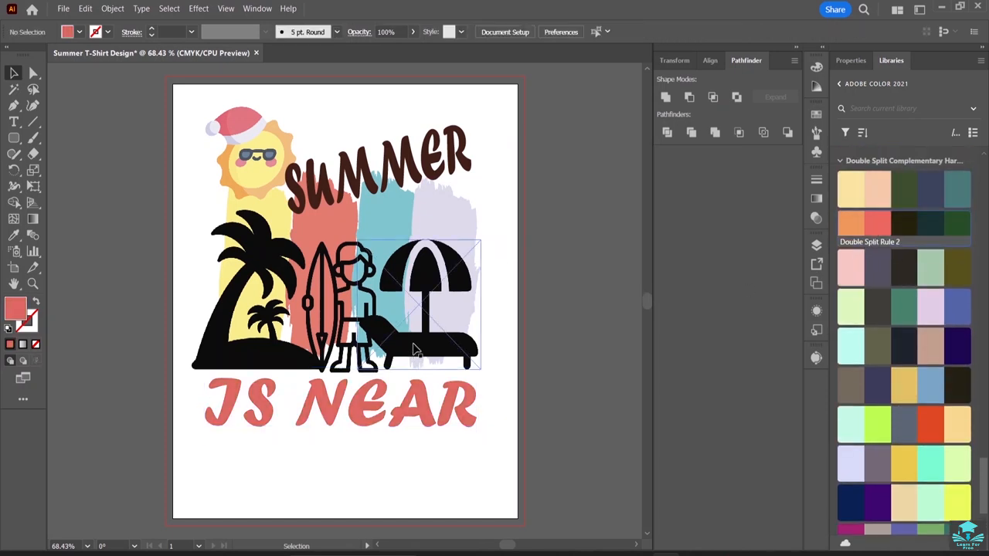
Trace the deck-chair image with the default Image Trace preset and expand the tracing into vector shapes.
scroll(448, 271, up, 3)
scroll(431, 289, down, 2)
scroll(440, 301, up, 1)
scroll(436, 300, down, 1)
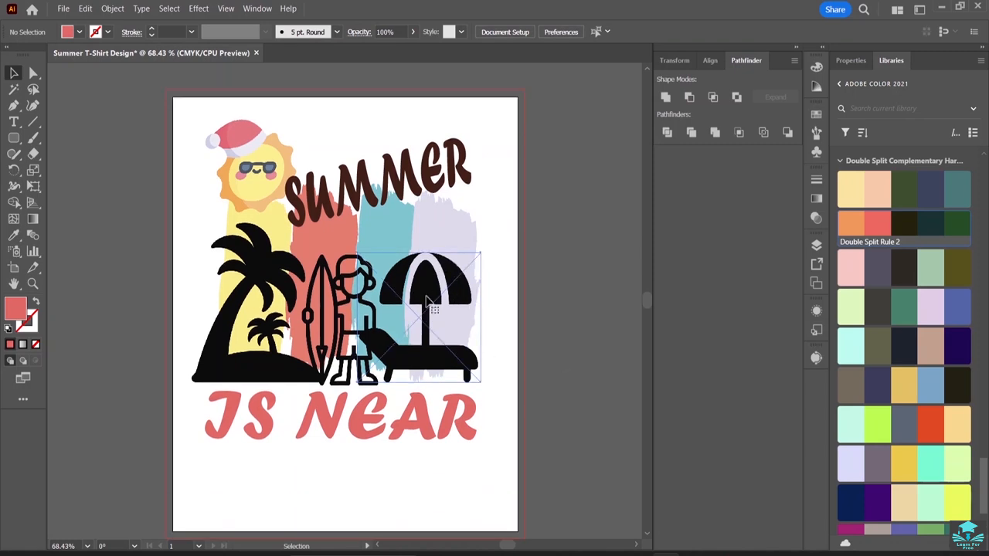
click(425, 296)
click(878, 190)
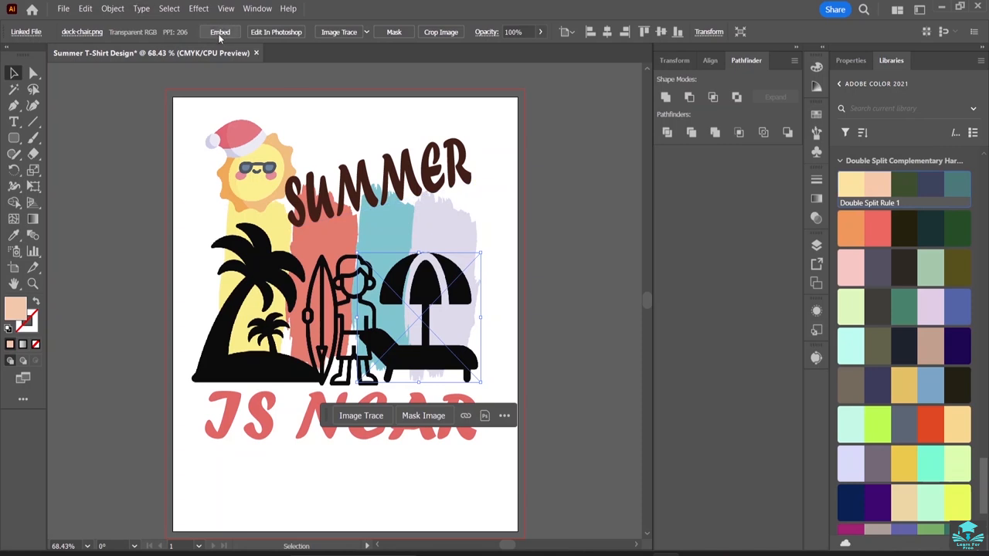
click(339, 31)
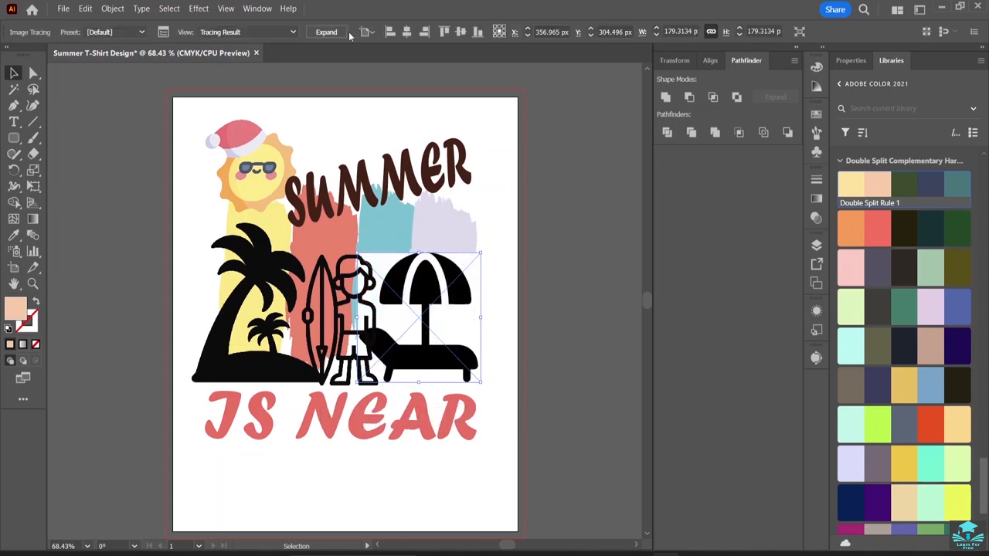
click(327, 32)
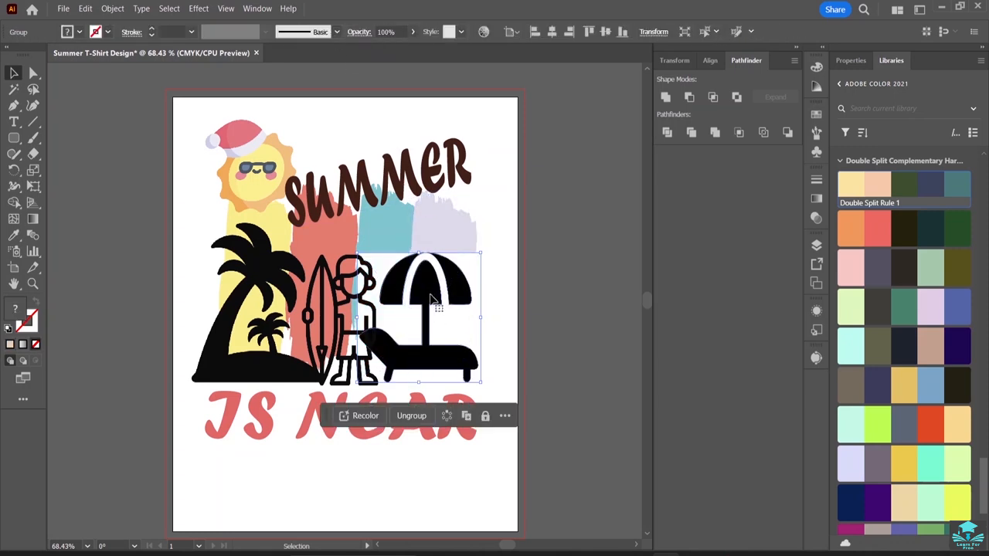
Try the pale aqua and olive of Double Split Rule 5 on the expanded deck-chair artwork, and undo both fills.
click(848, 349)
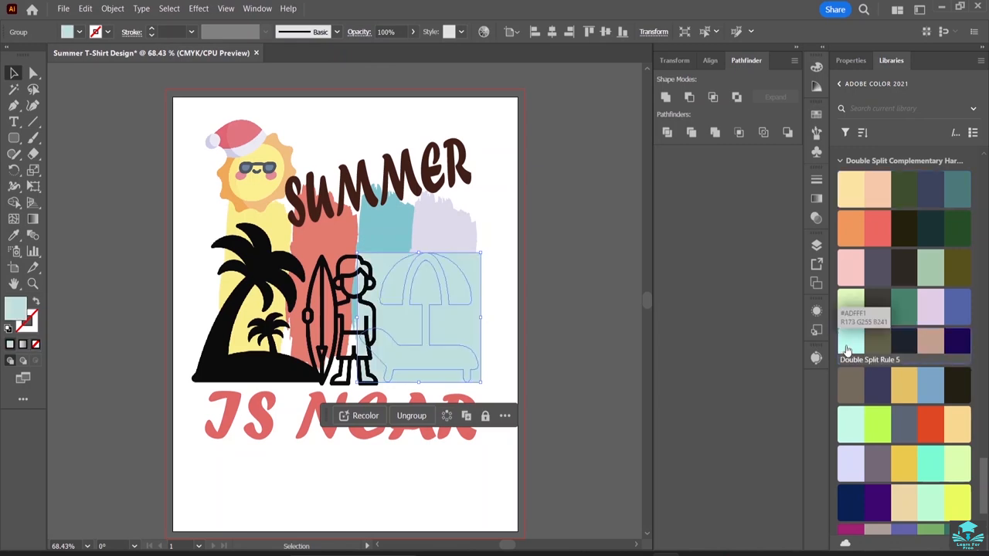
click(881, 345)
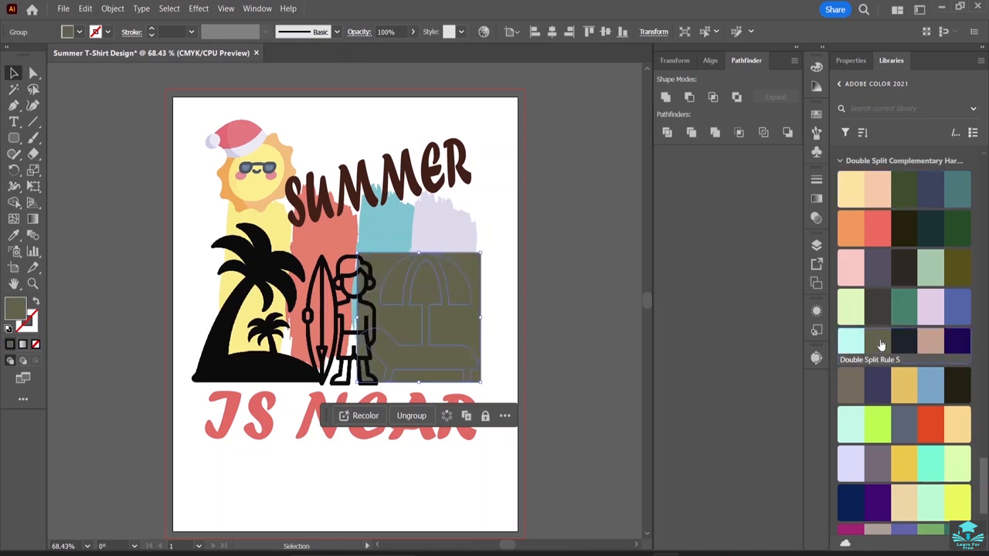
key(ctrl+z)
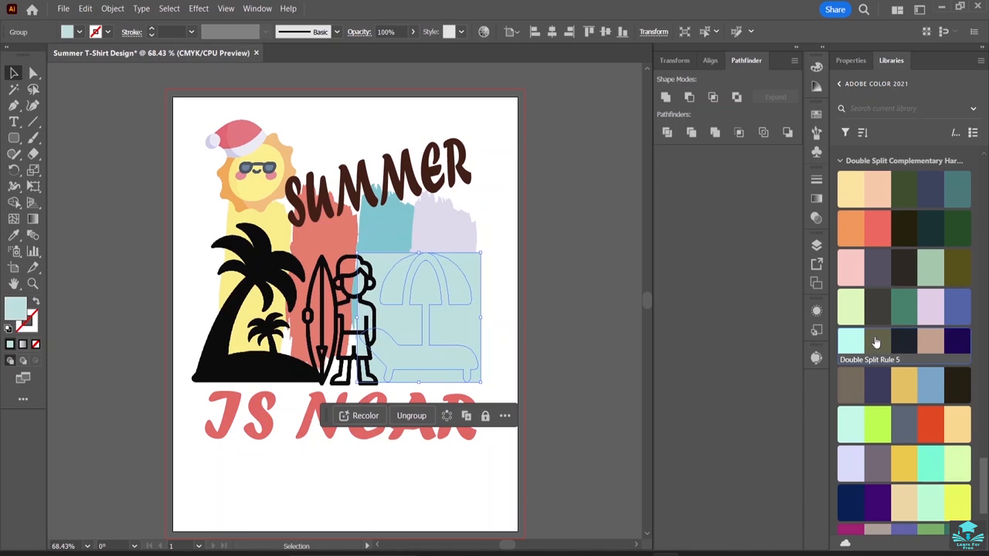
key(ctrl+z)
click(602, 222)
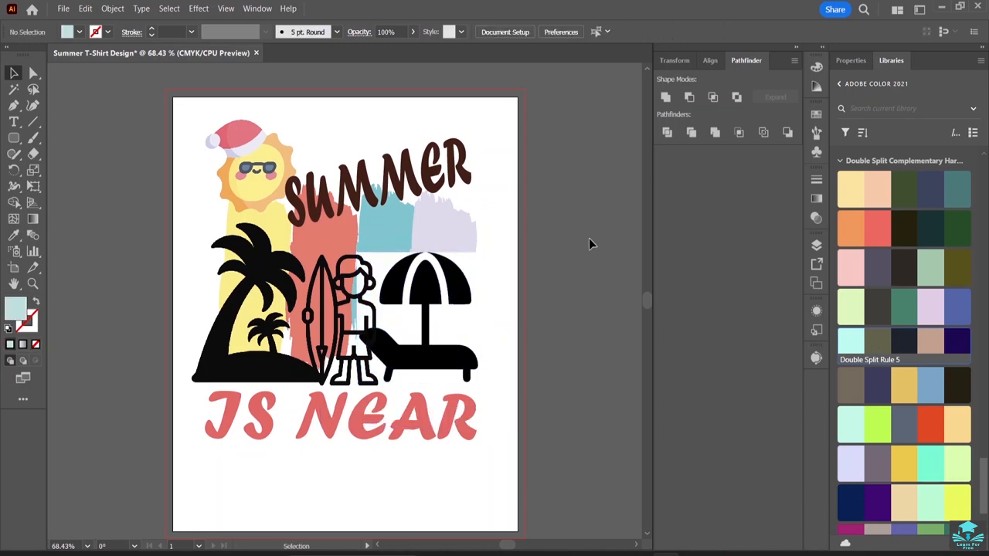
Convert the island-with-palm-trees image into a tracing with Image Trace.
click(423, 303)
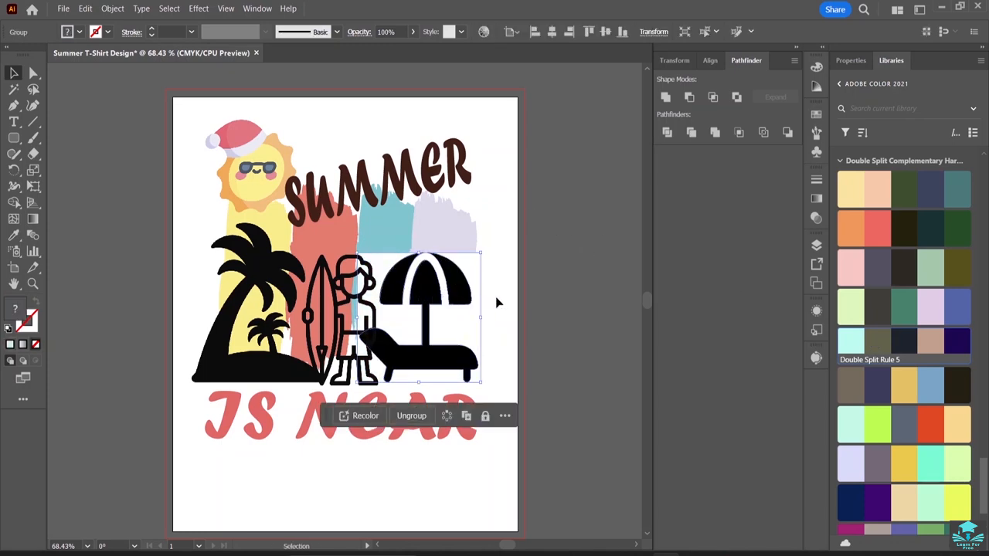
click(503, 271)
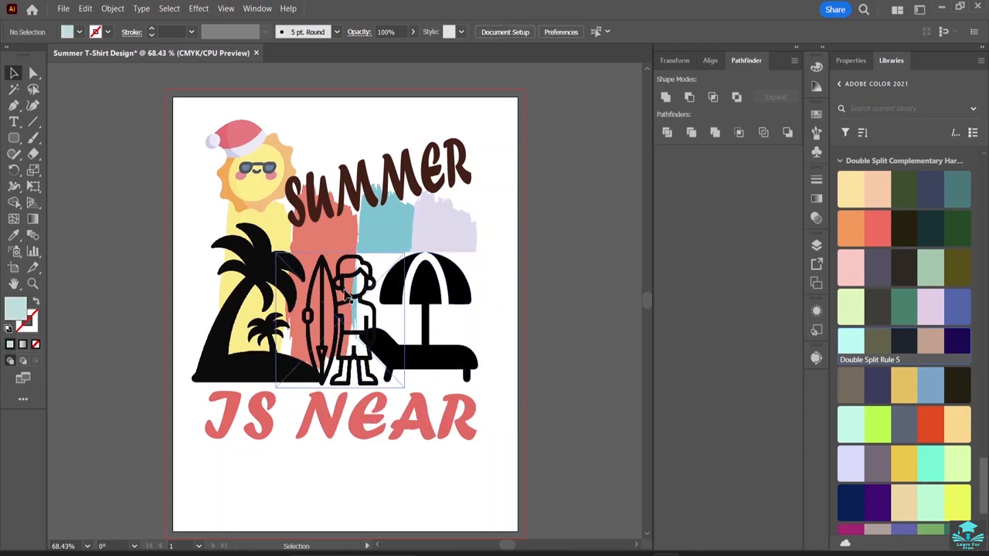
click(348, 295)
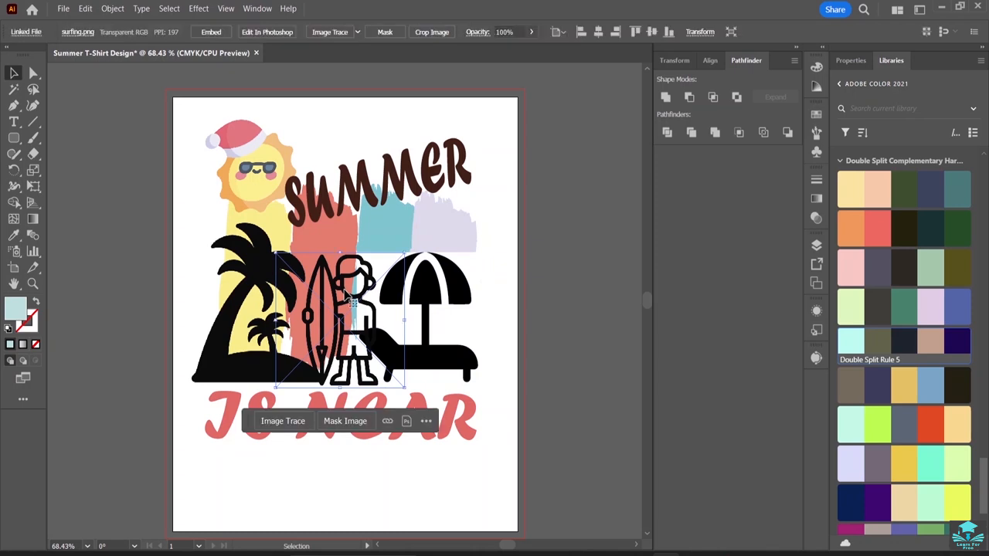
click(234, 305)
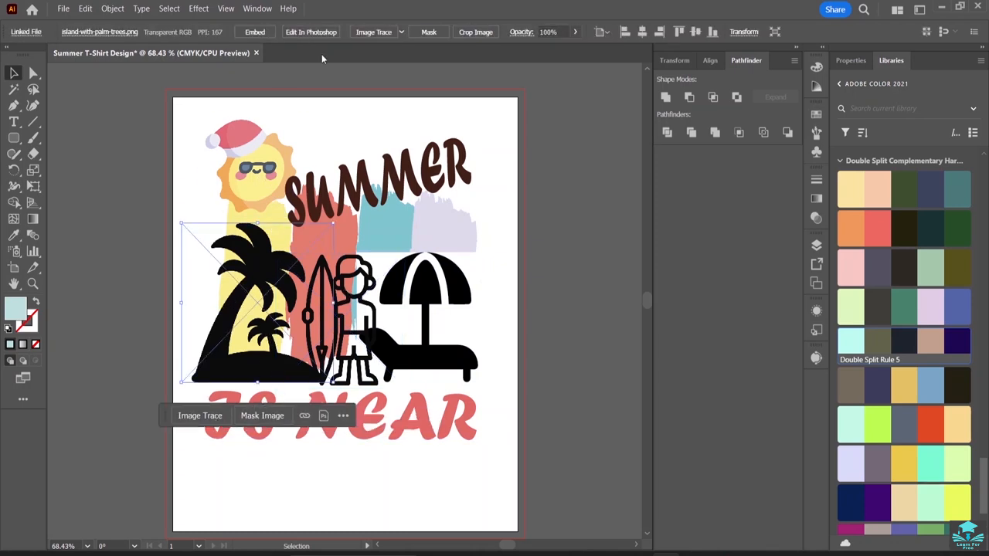
click(374, 32)
click(292, 136)
click(523, 329)
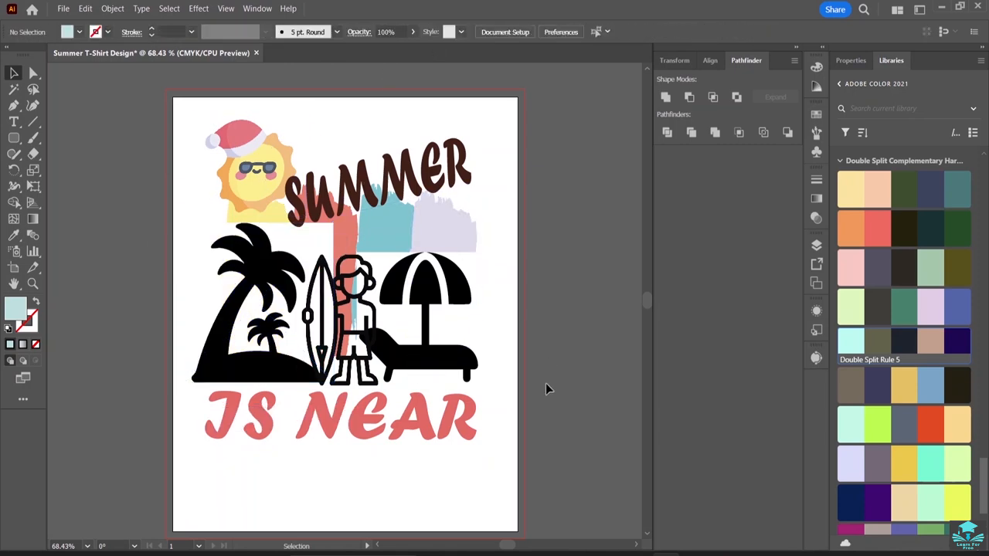
click(279, 223)
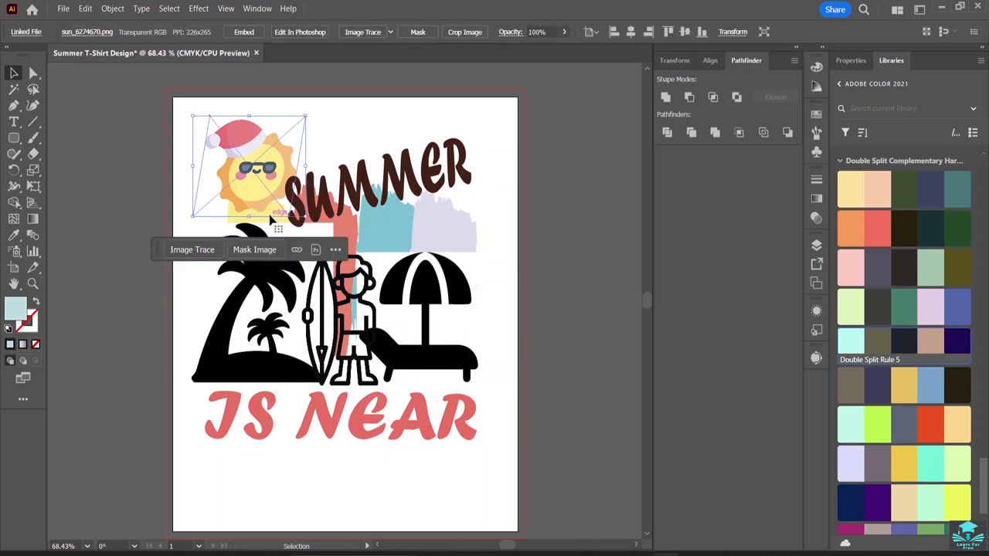
click(292, 225)
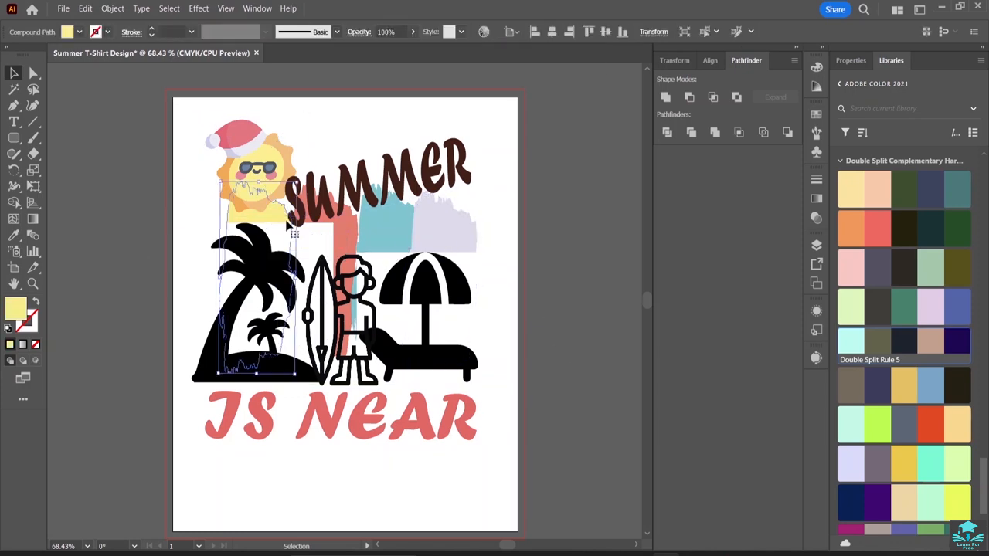
click(499, 215)
Move the slanted "SUMMER" text about 15 px to the right and about 17 px up, away from the silhouettes.
double_click(409, 180)
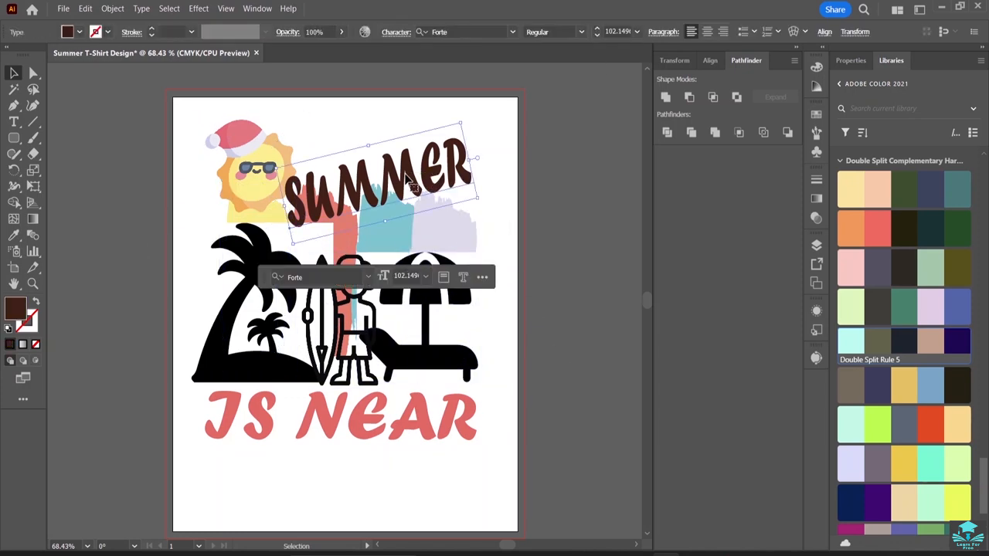
key(Escape)
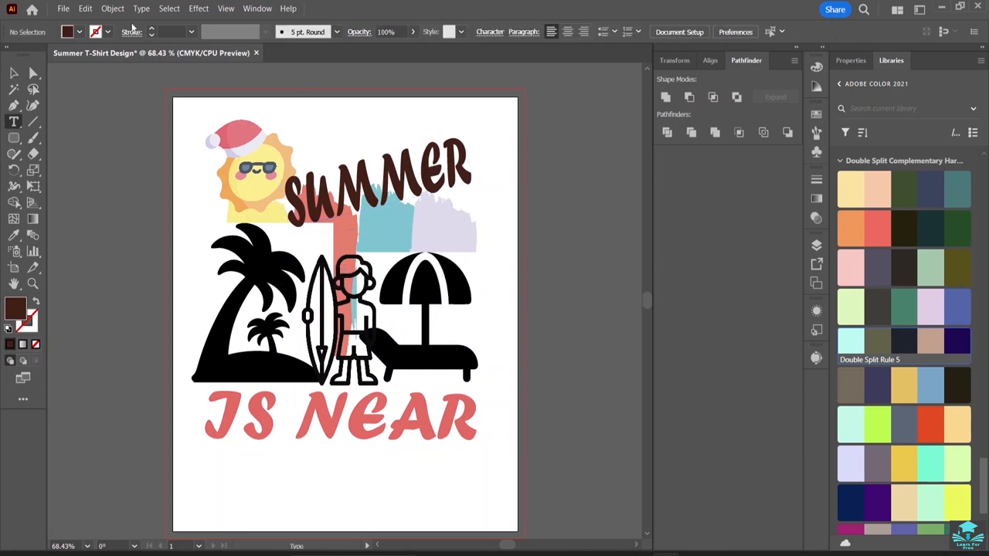
click(14, 72)
drag(374, 188, 390, 172)
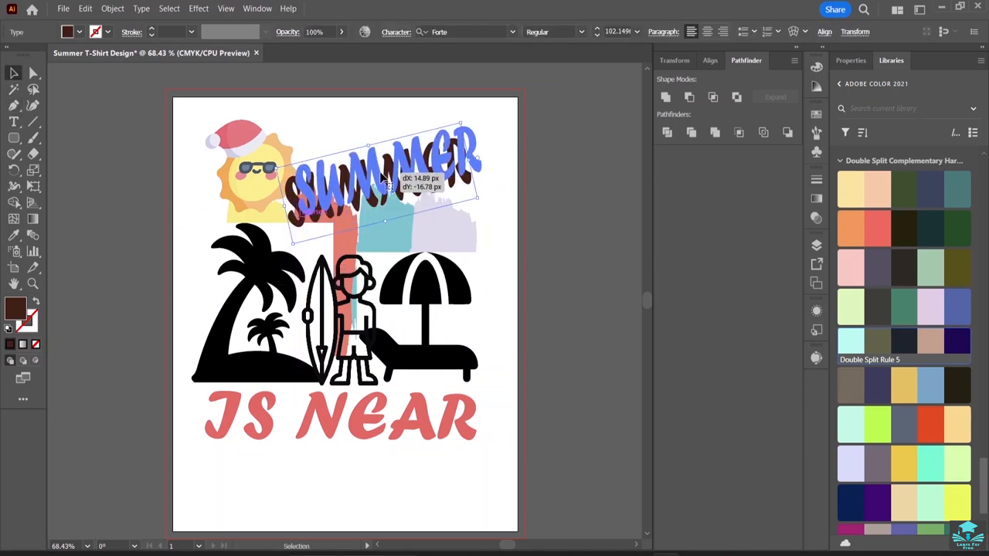
click(459, 475)
click(464, 421)
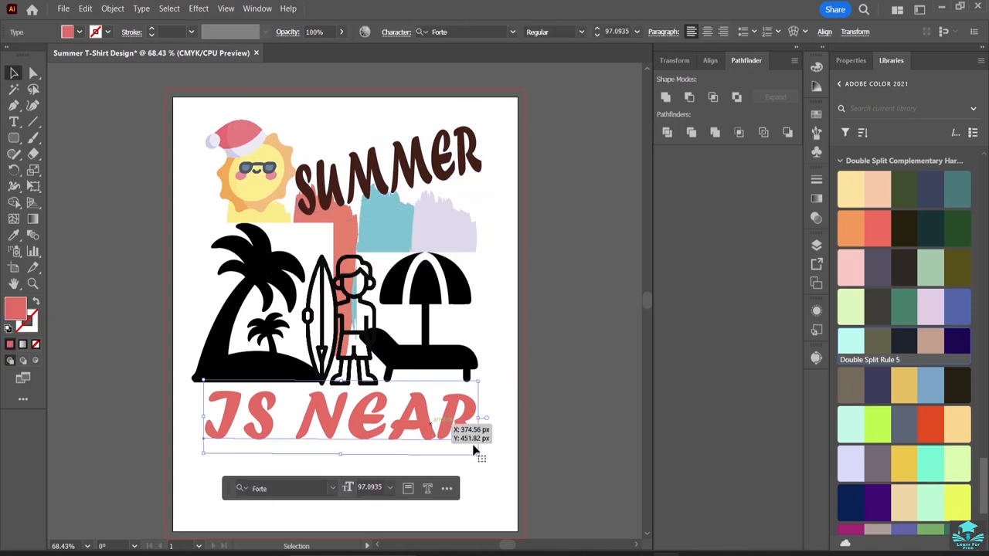
Stretch the "IS NEAR" lettering slightly wider and flatten it so it sits directly beneath the silhouettes.
drag(479, 457, 498, 433)
click(477, 470)
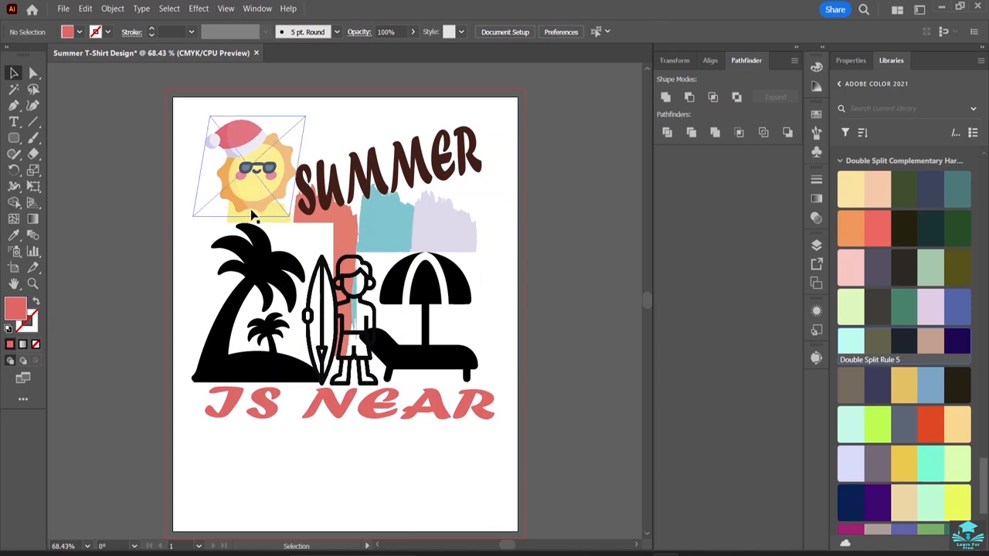
click(851, 307)
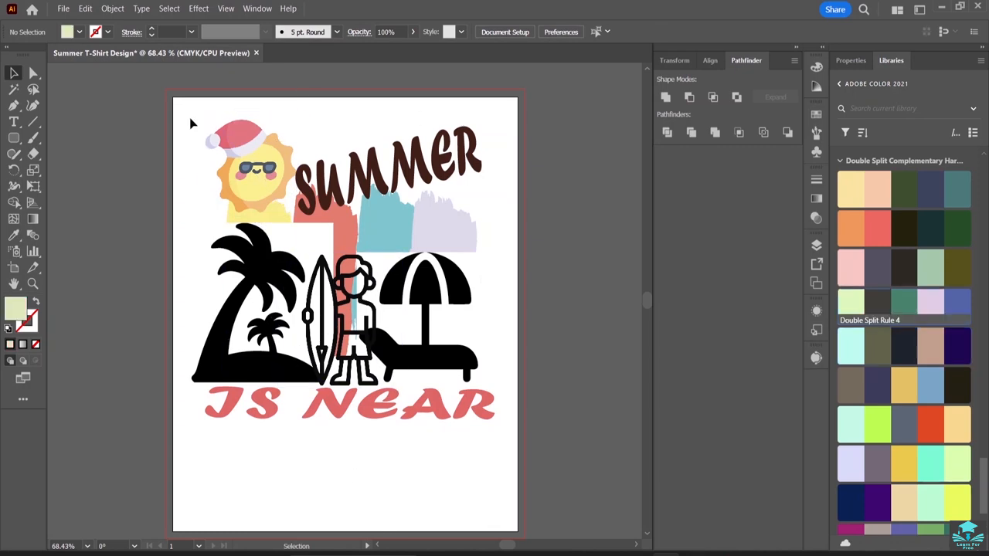
Group all the artwork and scale the group down to about 110 × 106 px in the artboard's upper-left corner.
drag(191, 119, 490, 471)
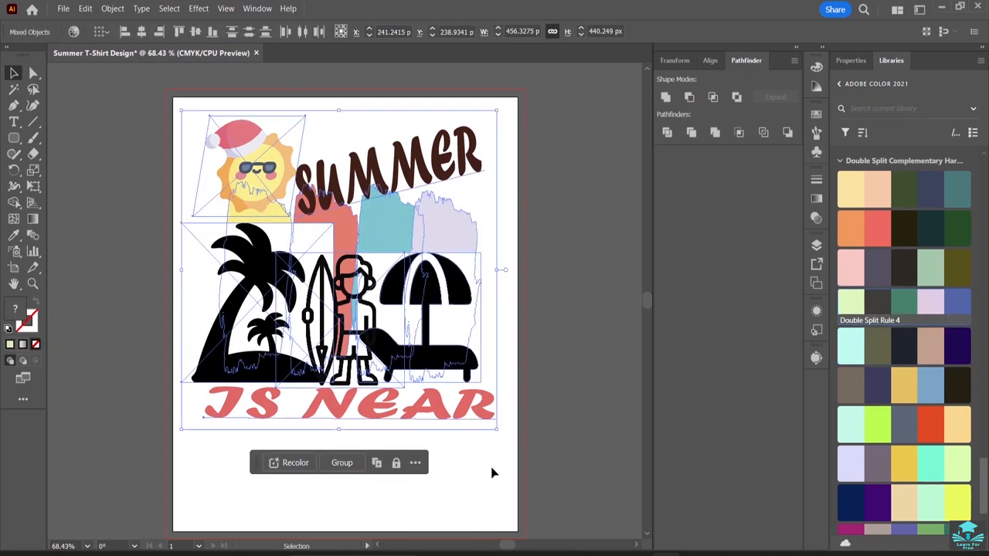
click(341, 462)
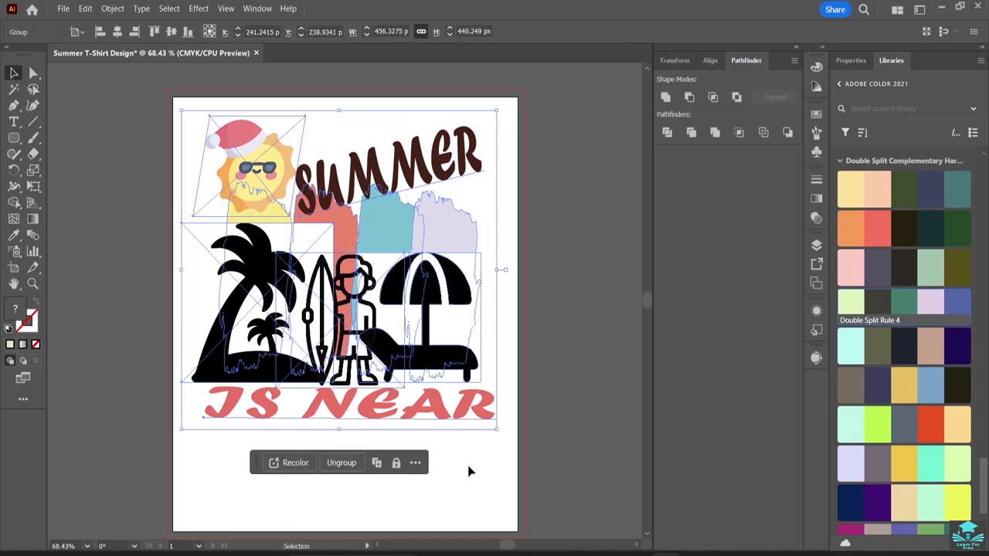
drag(496, 434, 259, 186)
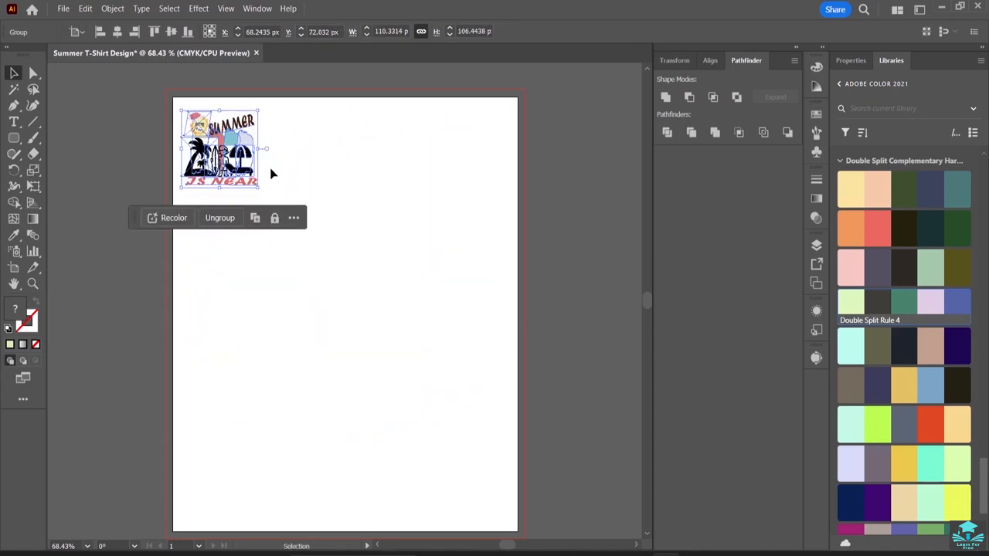
Start placing an image from the T-Shirt Design in Illustrator Resource folder and show its contents as large icons.
click(65, 8)
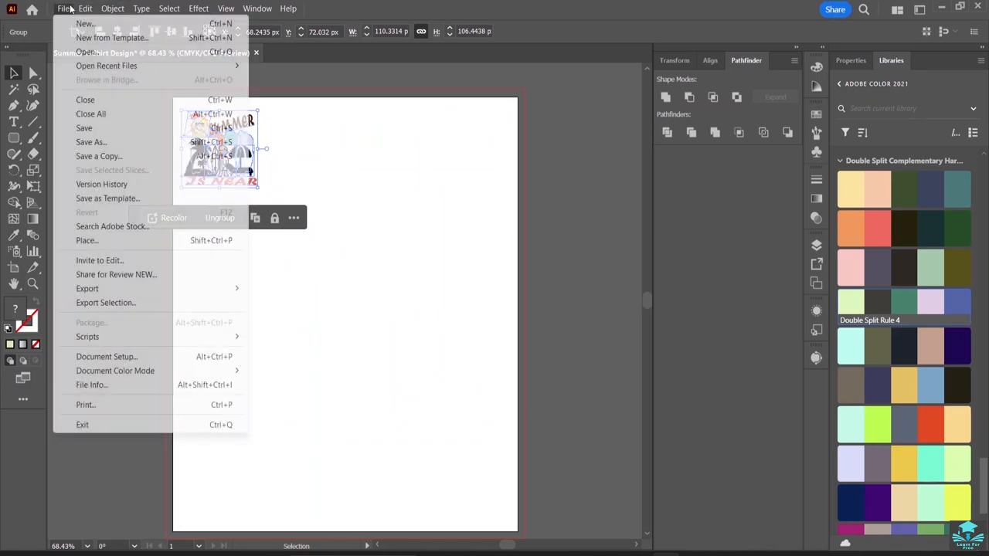
click(108, 239)
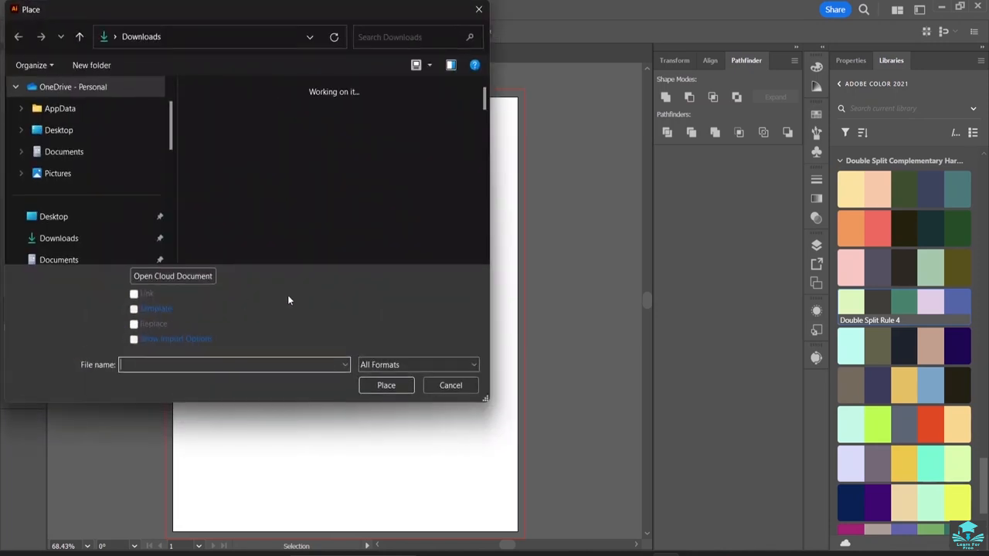
scroll(104, 229, down, 3)
click(105, 235)
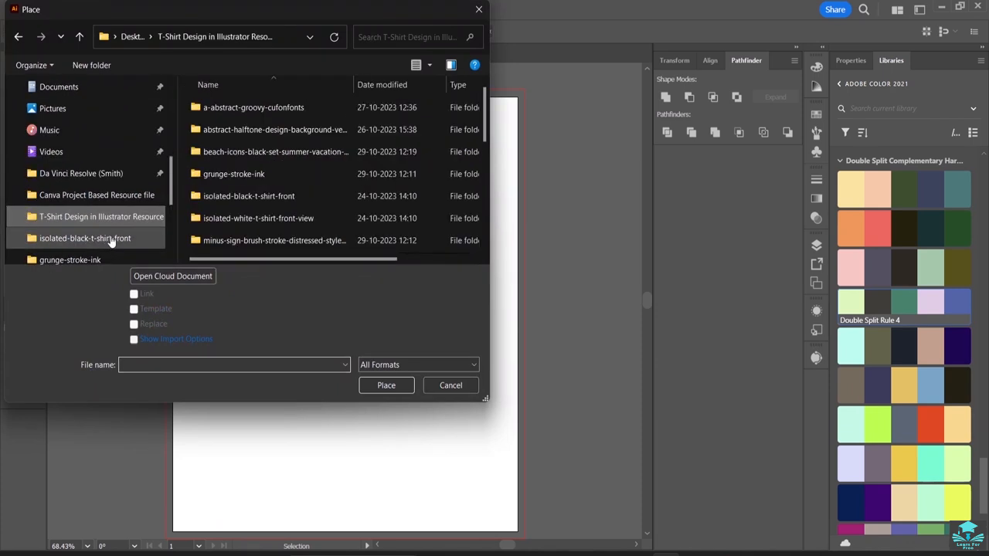
scroll(297, 168, down, 3)
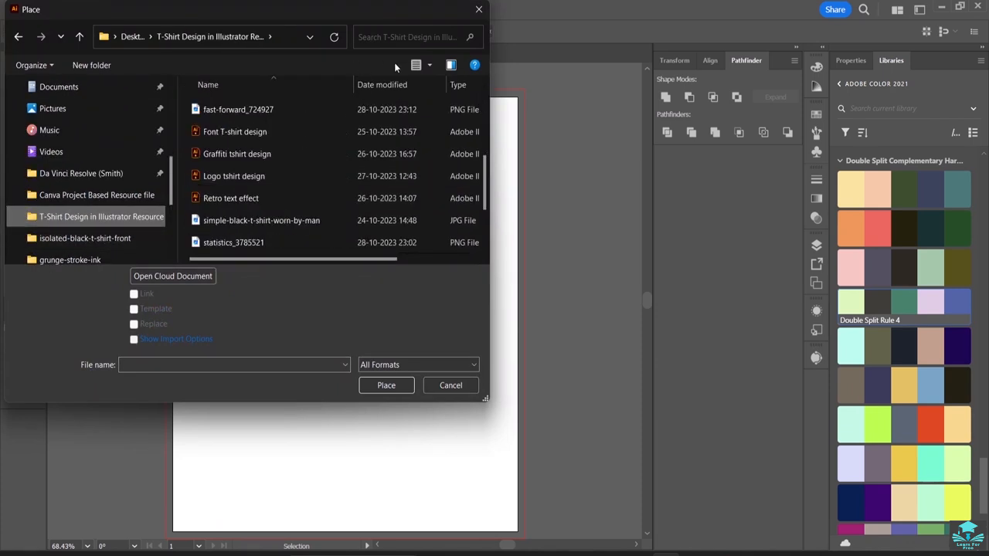
click(428, 66)
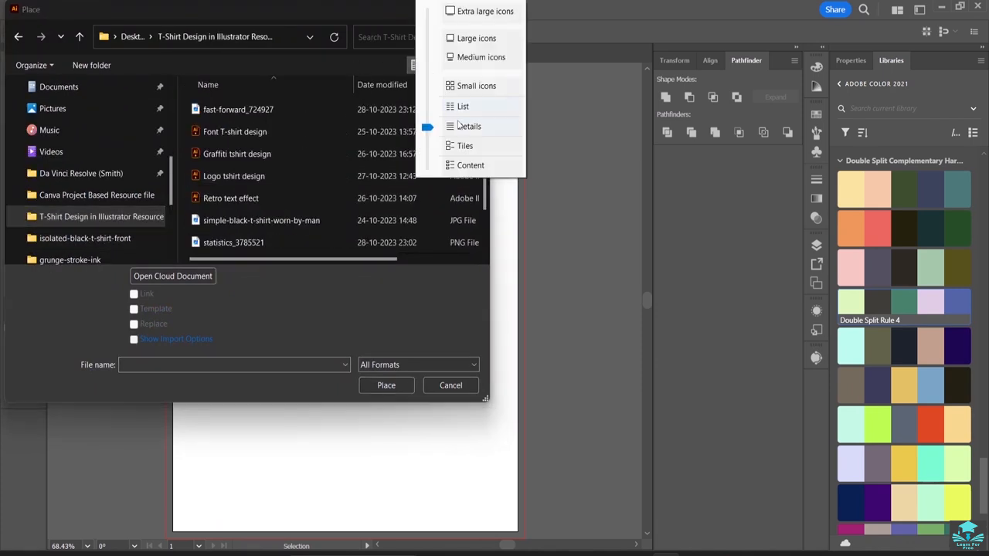
click(483, 42)
scroll(324, 196, down, 5)
scroll(324, 196, up, 5)
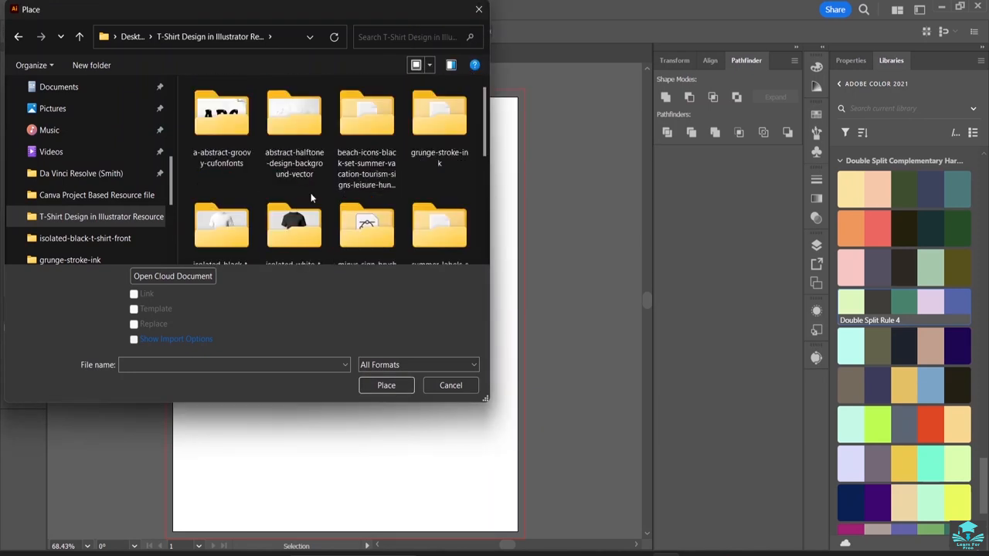
Place the Isolated_black_t-shirt_front image from the isolated-black-t-shirt-front folder on the empty artboard area below the design group.
double_click(234, 224)
double_click(230, 147)
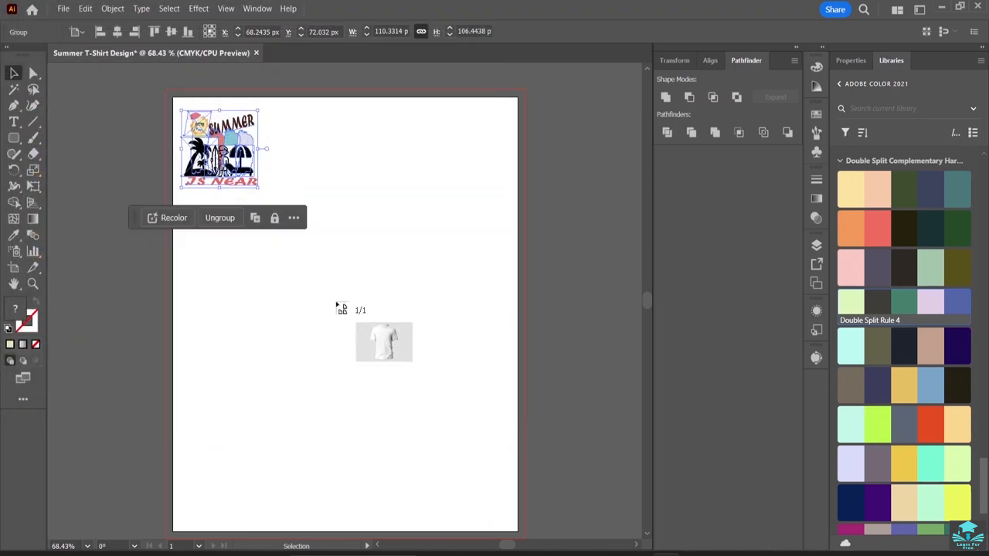
drag(226, 218, 483, 502)
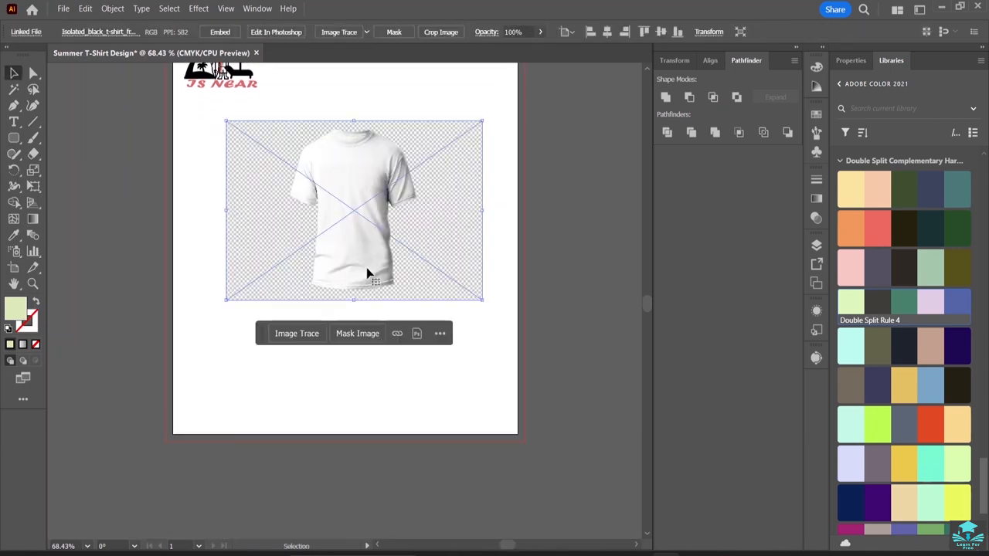
Move the design group onto the front of the T-shirt image and bring it to the front of the stacking order.
scroll(335, 200, up, 2)
click(229, 93)
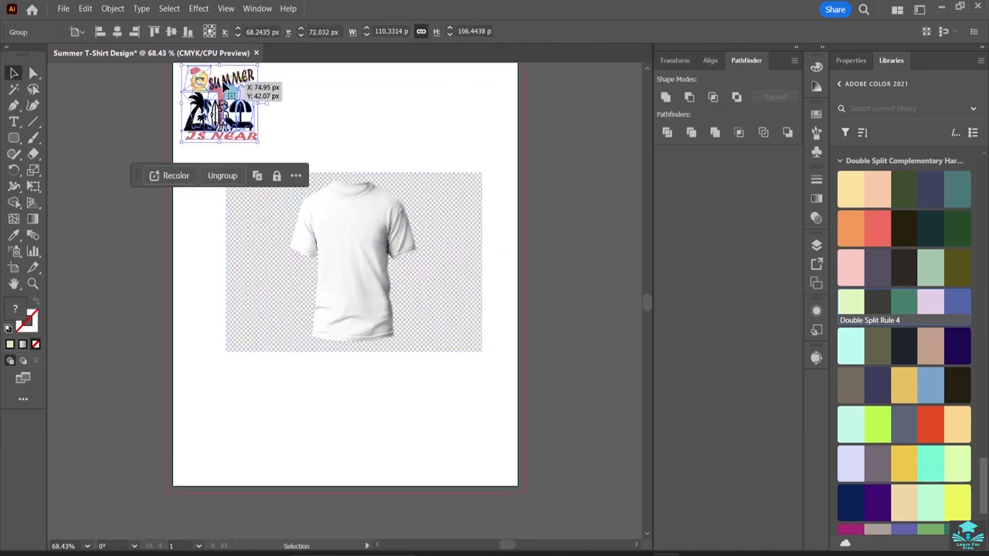
drag(228, 92, 361, 236)
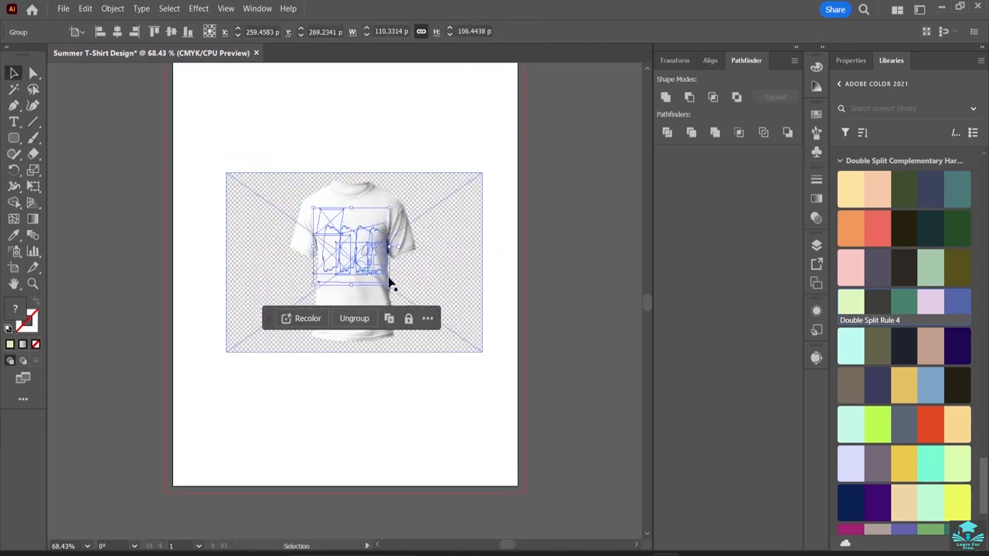
right_click(363, 267)
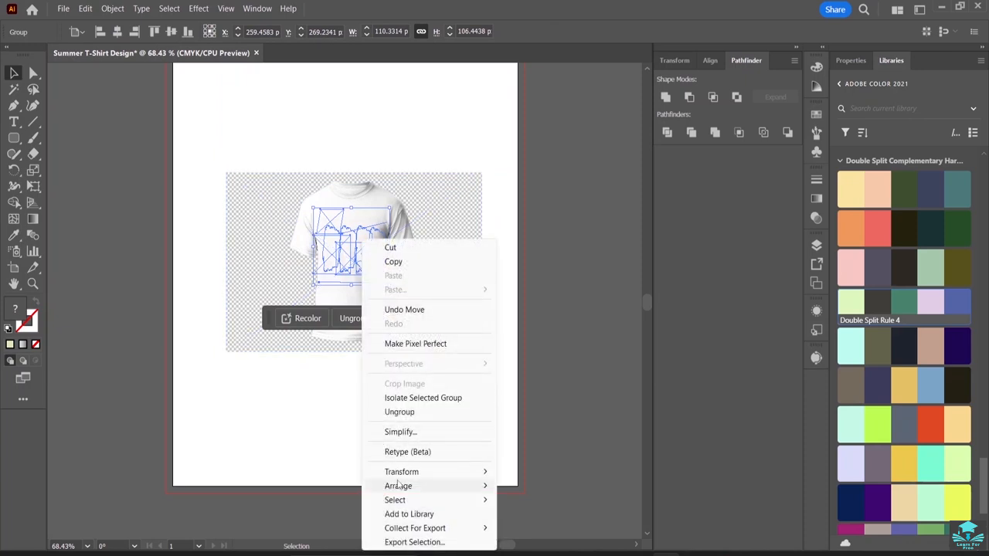
mouse_move(401, 487)
click(537, 486)
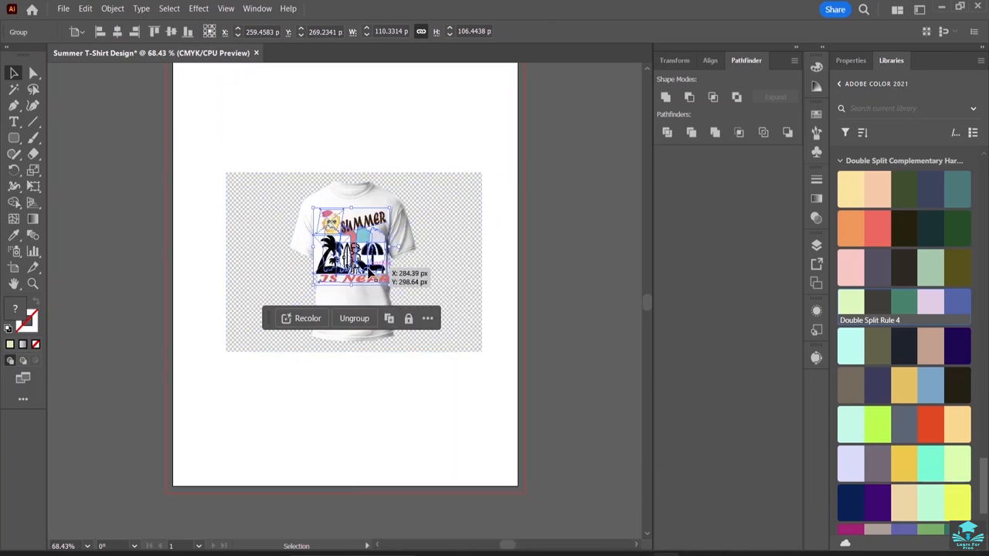
Scale the design group down to about 66 × 64 px and position it on the T-shirt's chest.
drag(389, 287, 352, 240)
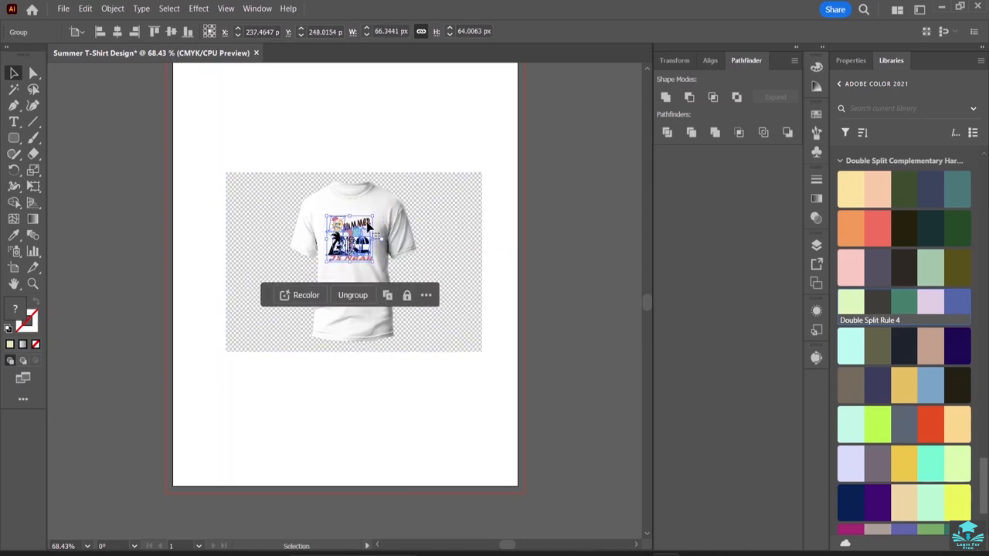
click(374, 166)
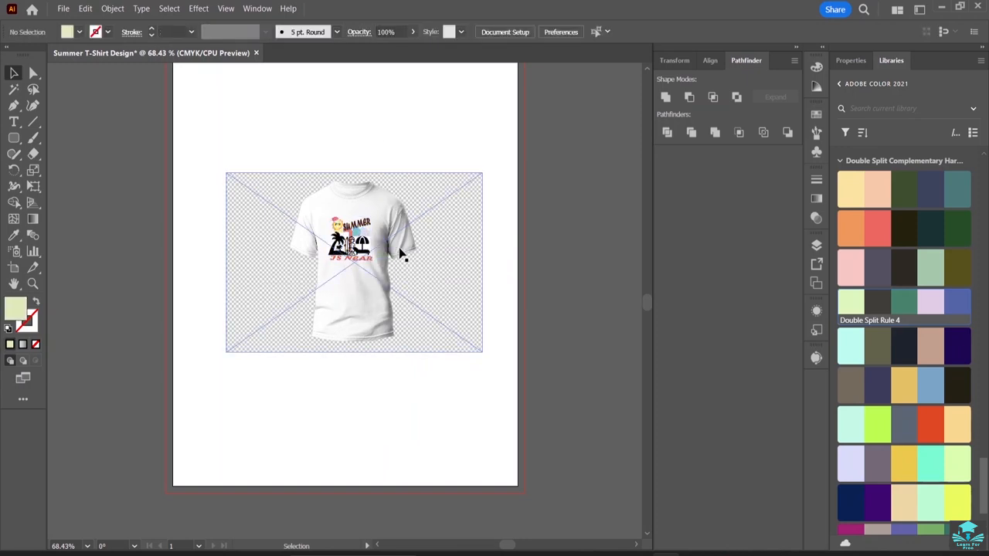
key(a)
key(ctrl+equal)
key(ctrl+equal)
key(ctrl+equal)
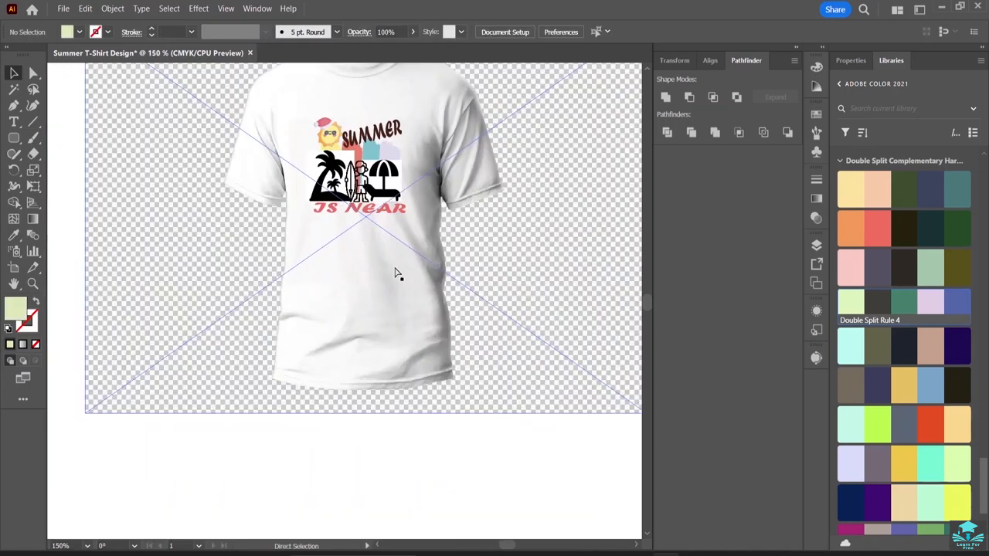
scroll(465, 243, up, 2)
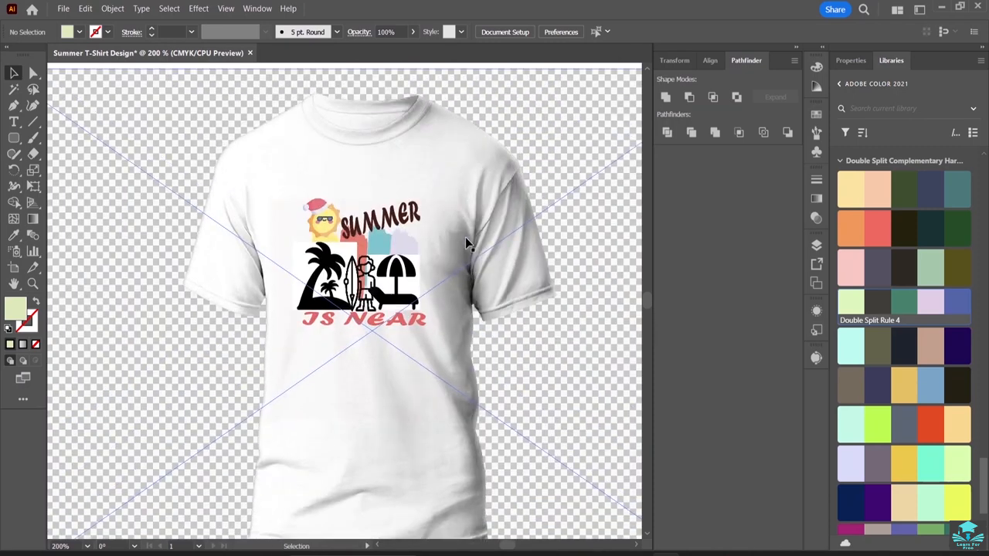